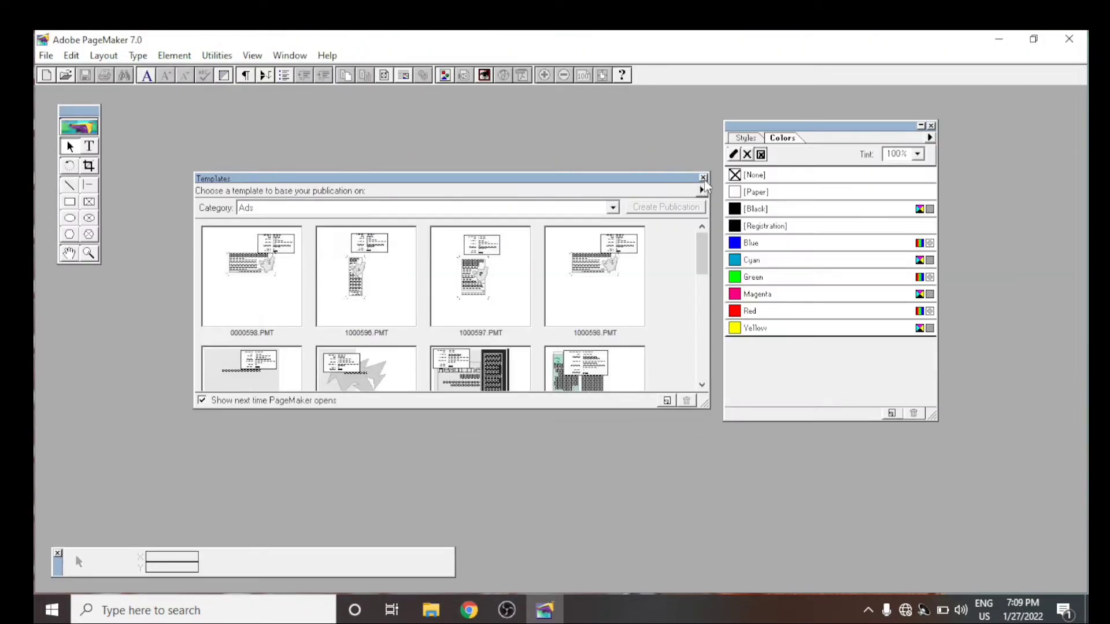
- Dismiss the template chooser and create a new publication with custom page dimensions of 6 x 3 inches
left_click(703, 178)
key("ctrl+n")
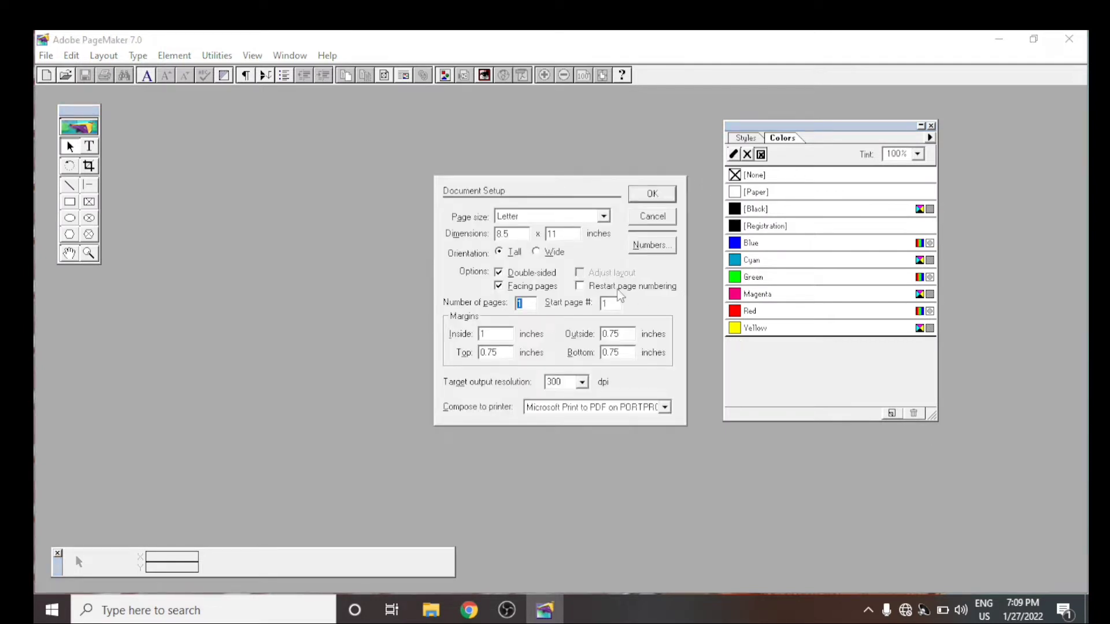
left_click(525, 234)
type("6")
key("Tab")
type("3")
key("Return")
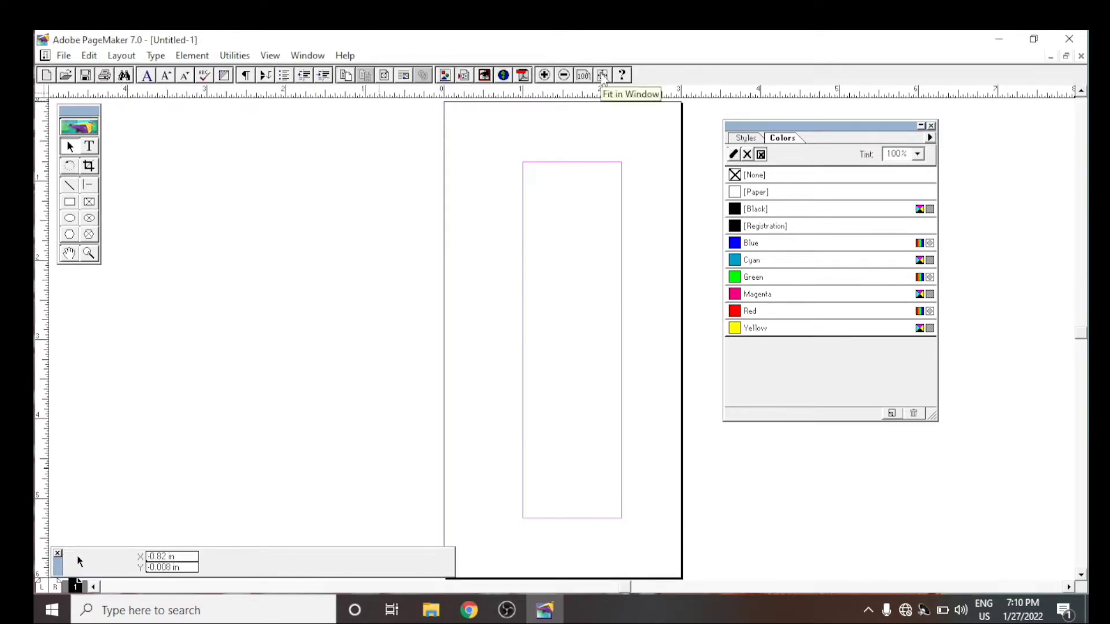
- Set the publication's page orientation to Wide
left_click(64, 56)
left_click(126, 295)
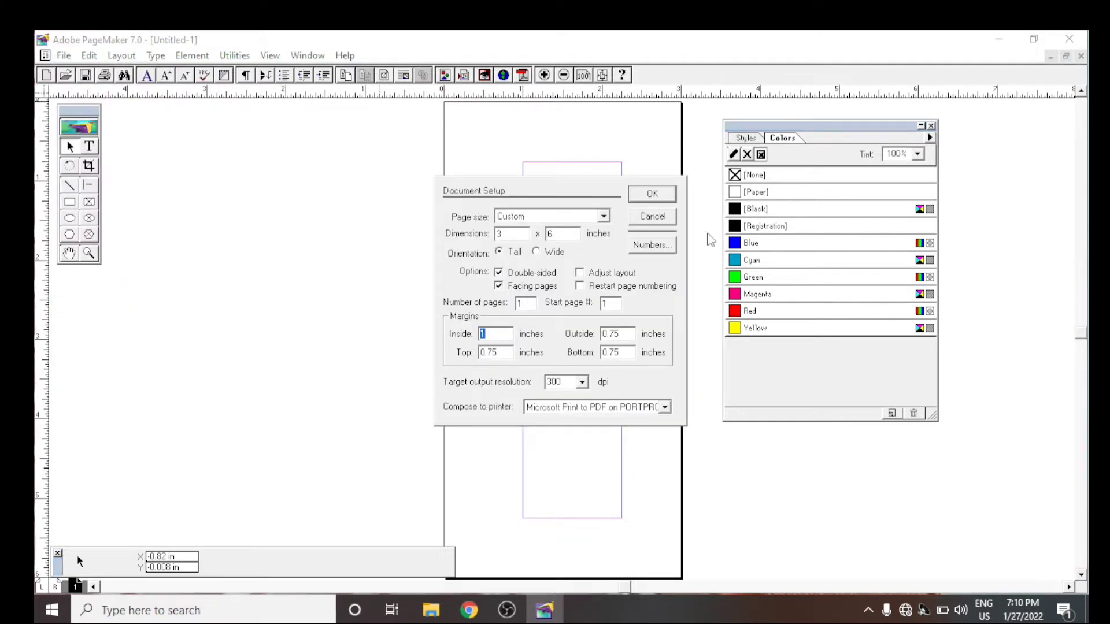
left_click(538, 252)
left_click(652, 193)
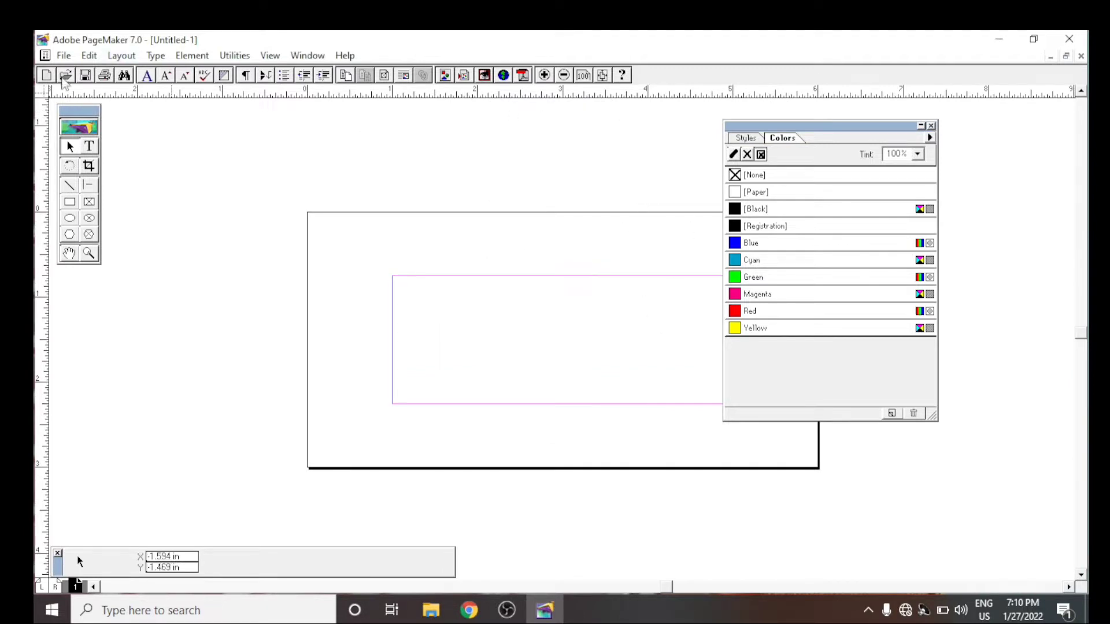
- Set all four page margins to 0.12 inches and move the Colors palette clear of the page
left_click(64, 56)
left_click(110, 288)
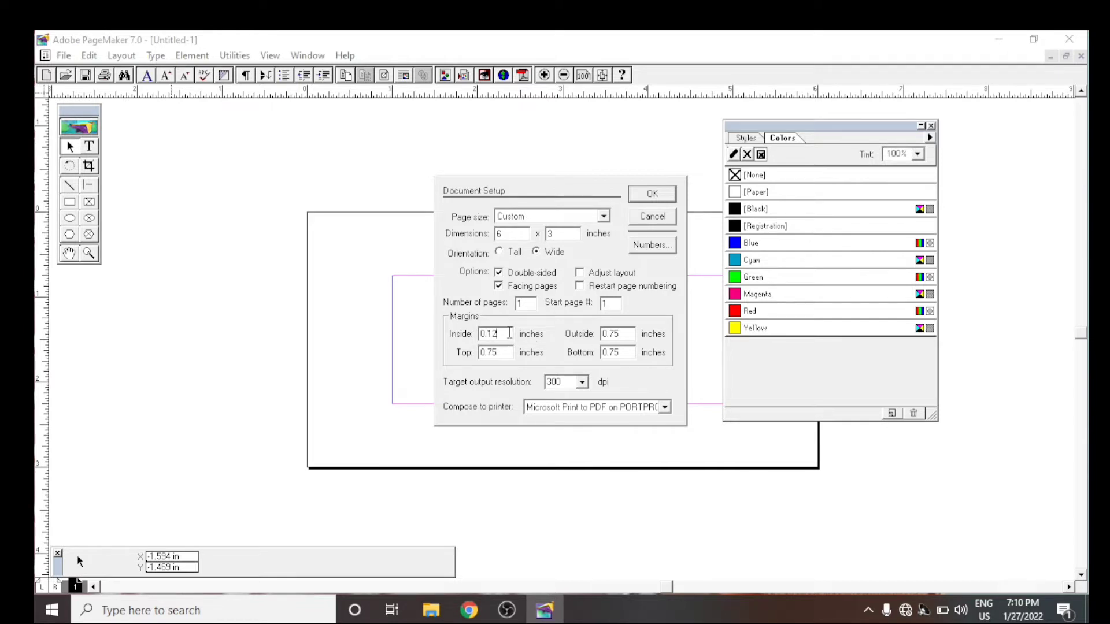
left_click_drag(509, 333, 473, 345)
type("0.12")
left_click_drag(628, 333, 561, 347)
type("0.12")
left_click_drag(636, 354, 580, 352)
left_click(632, 197)
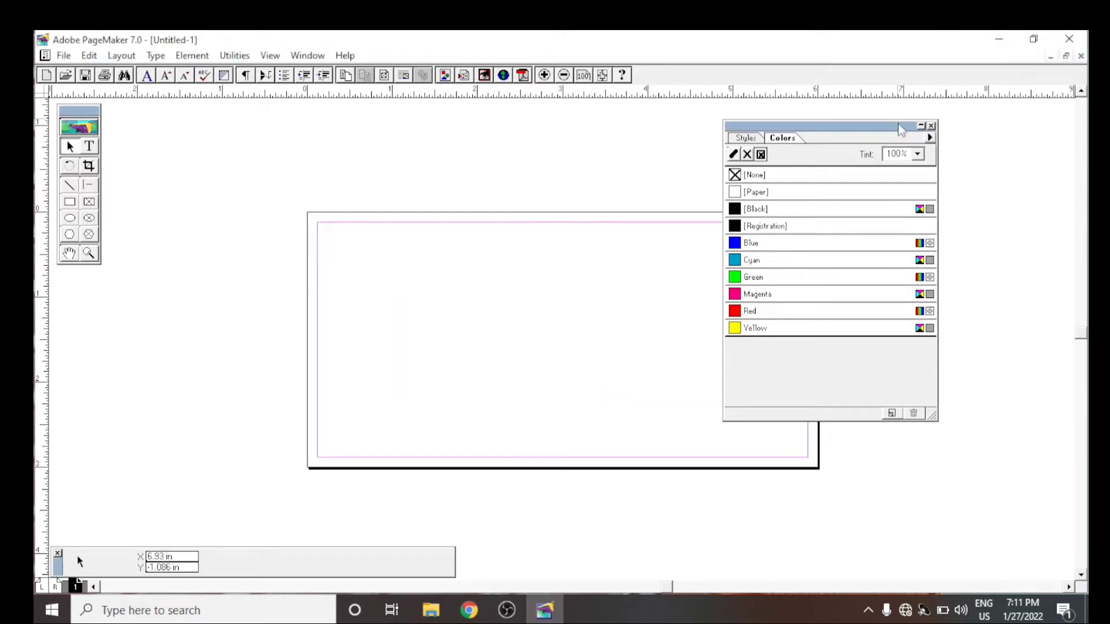
left_click_drag(996, 171, 995, 170)
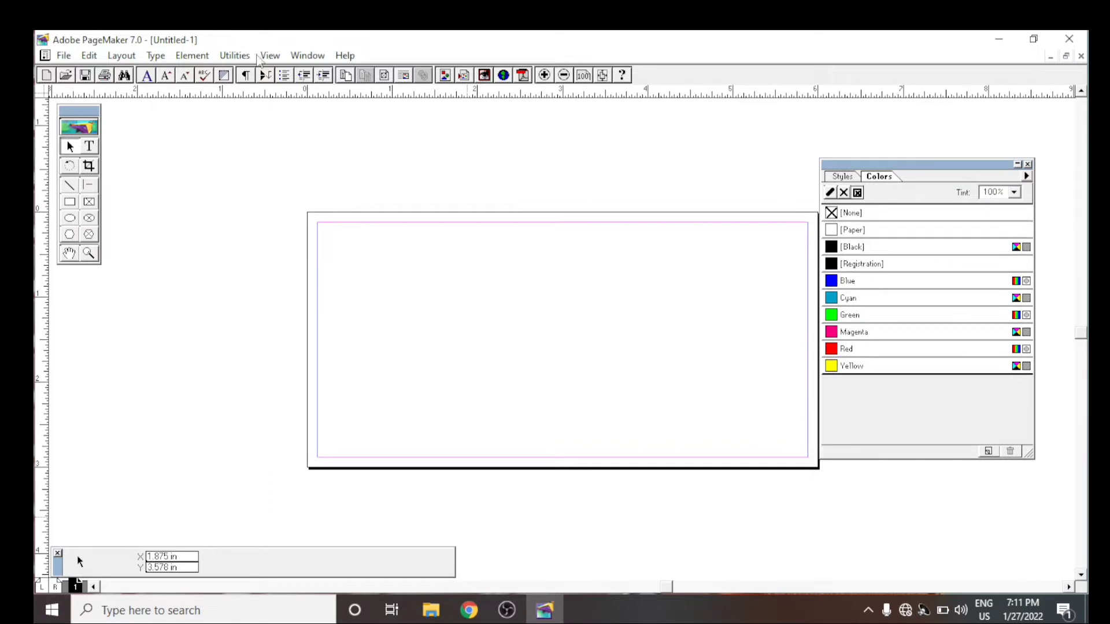
left_click(507, 610)
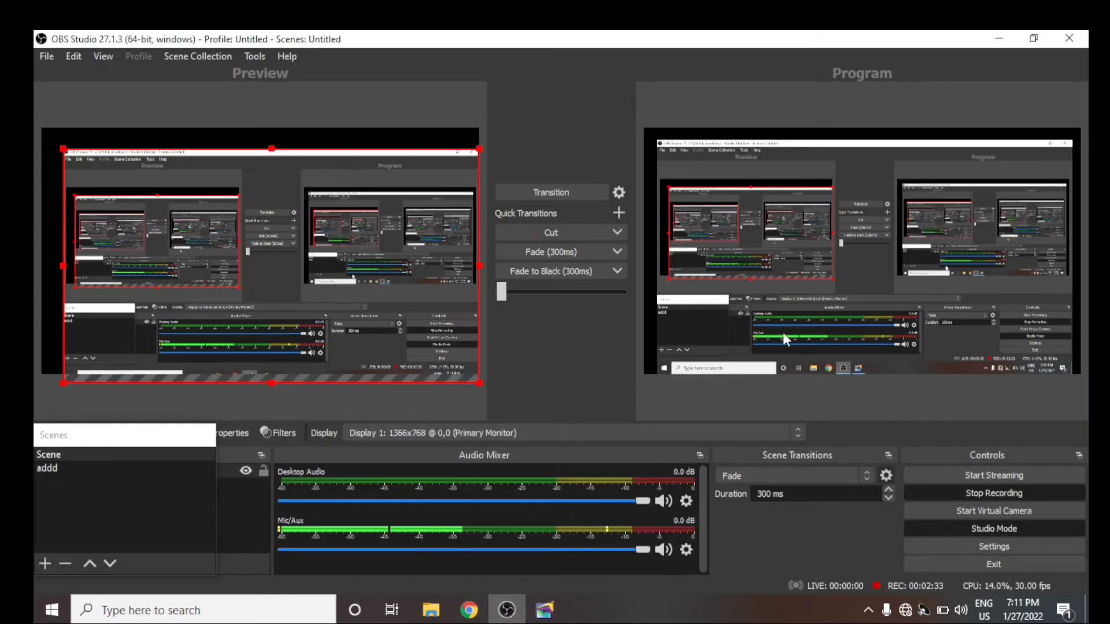
left_click(999, 39)
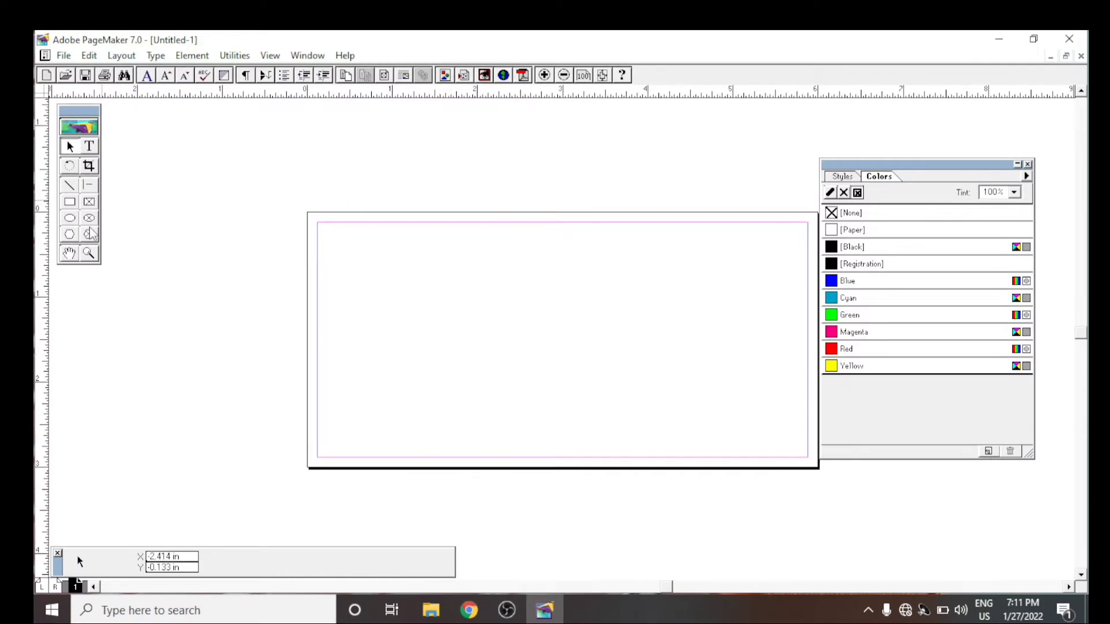
- Draw a rectangular frame about 0.91 x 1.19 inches near the page's upper-left corner and select it
left_click(89, 203)
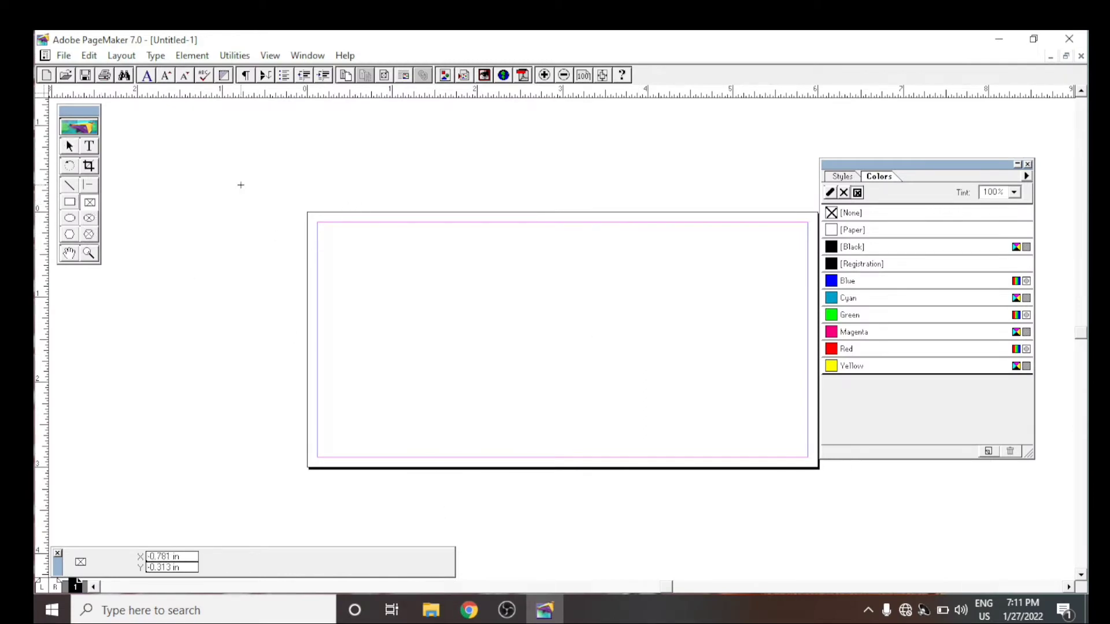
left_click_drag(334, 254, 411, 354)
left_click(70, 148)
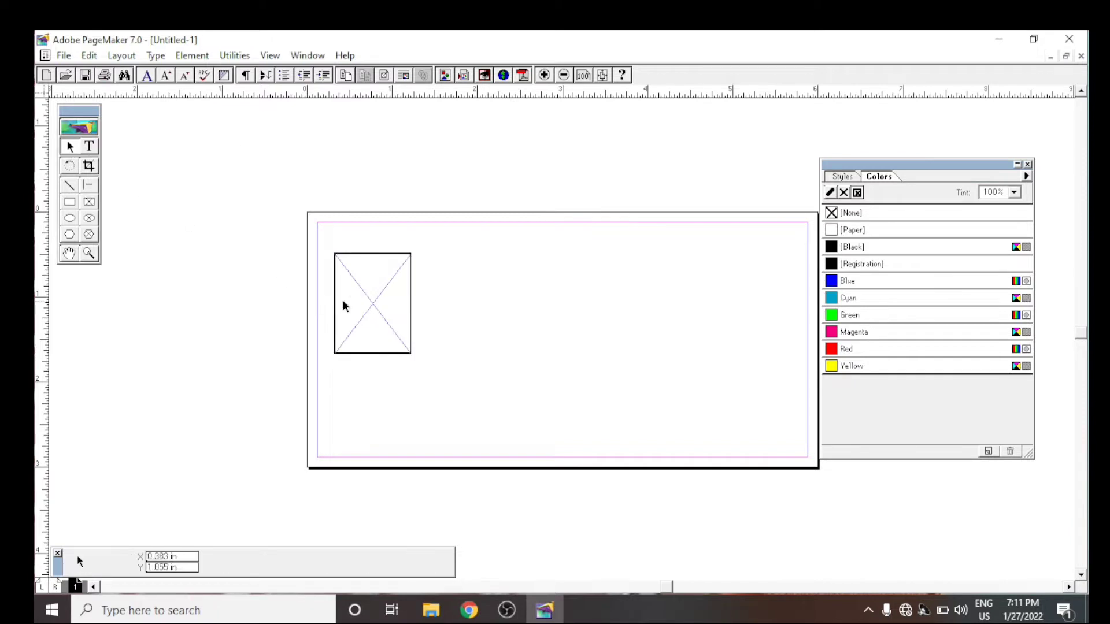
key("ctrl+i")
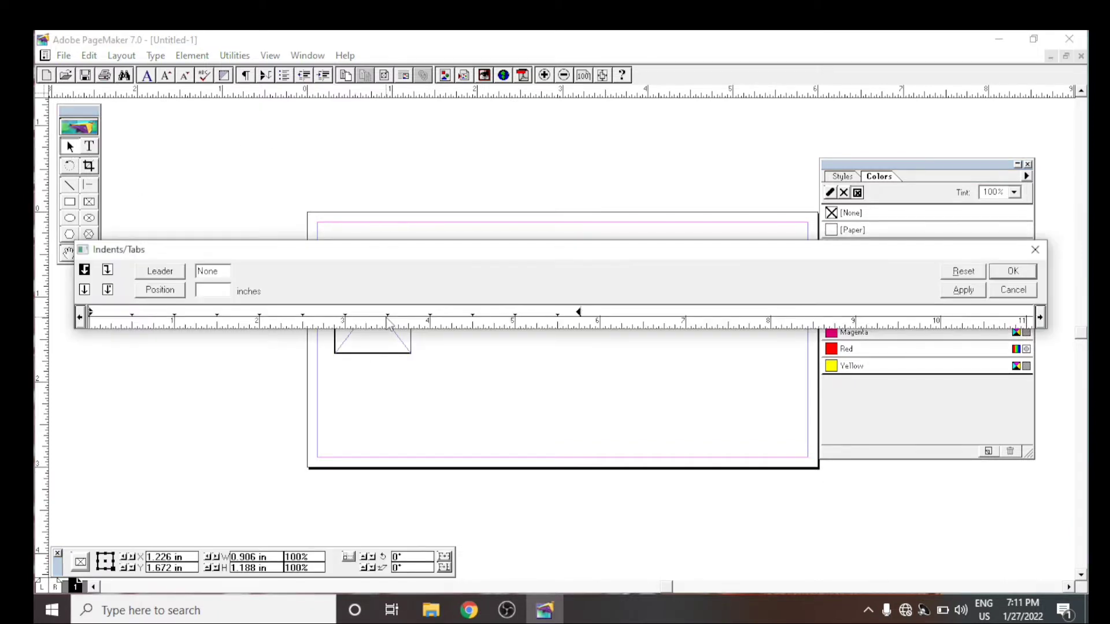
left_click(1036, 249)
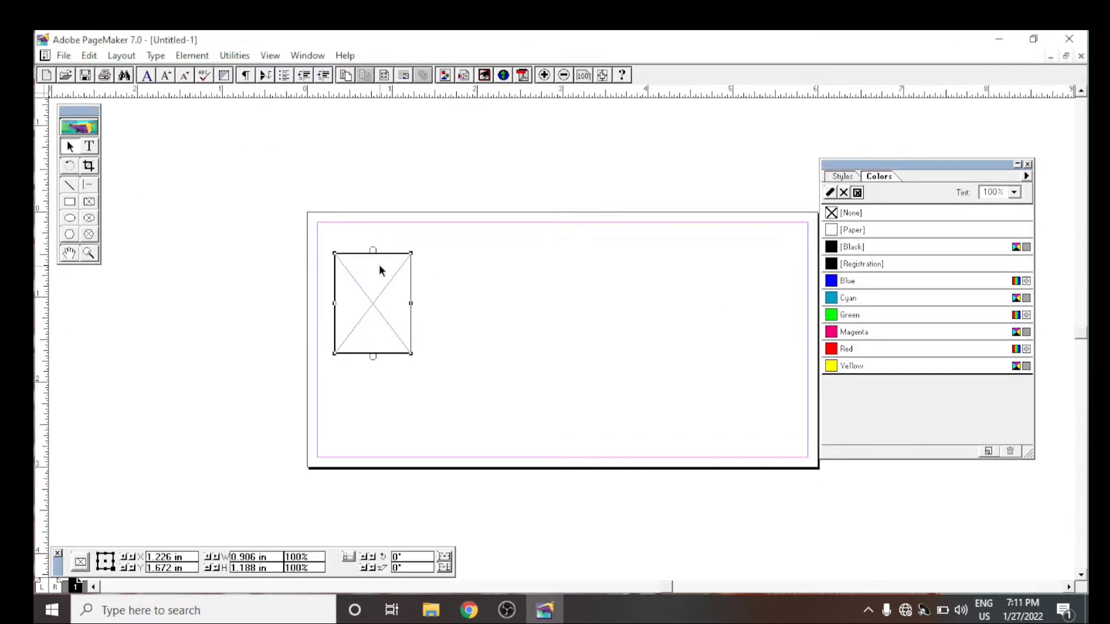
- Try to place the JPEG image agaagaga from the Desktop within the selected frame
key("ctrl+d")
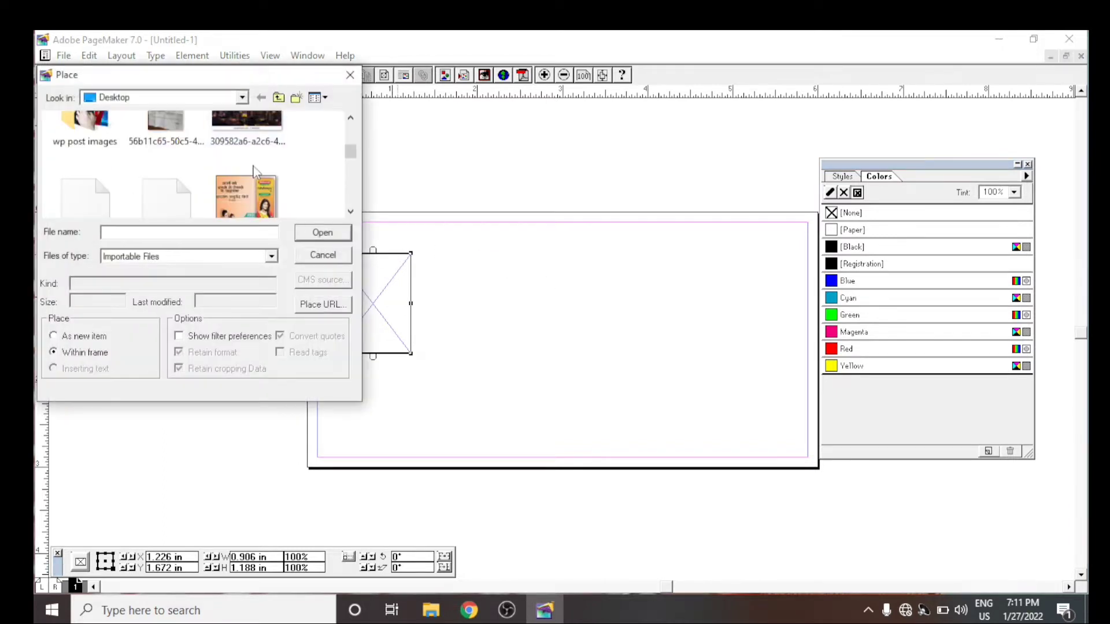
left_click(266, 204)
scroll(183, 161, "up", 2)
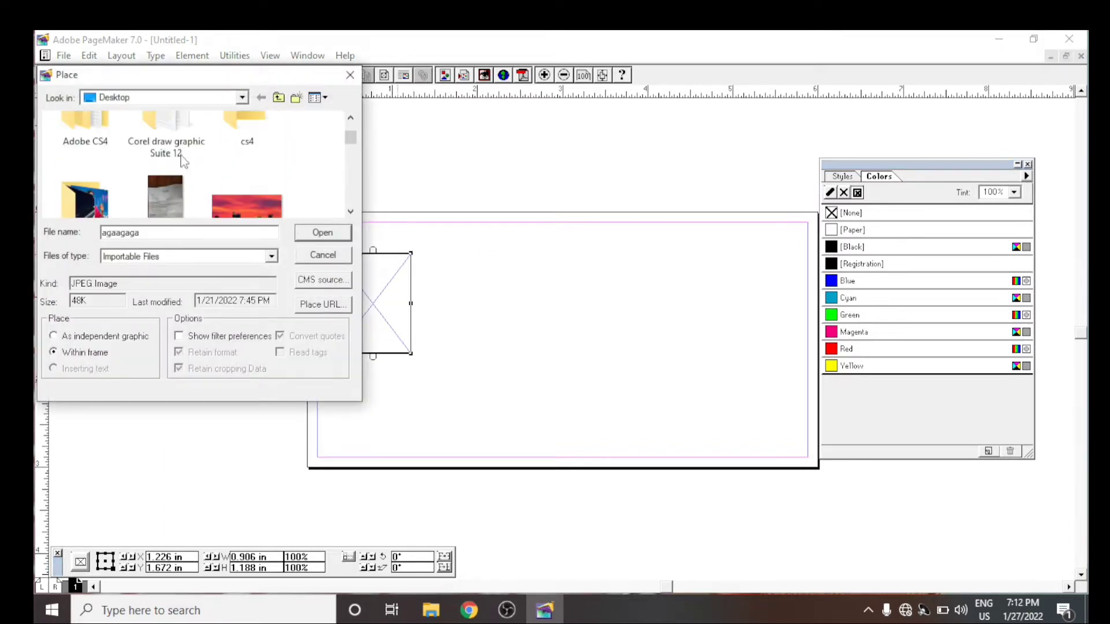
left_click(317, 234)
left_click(563, 416)
- Try to place the first image from the Desktop's wp post images folder within the frame
key("ctrl+d")
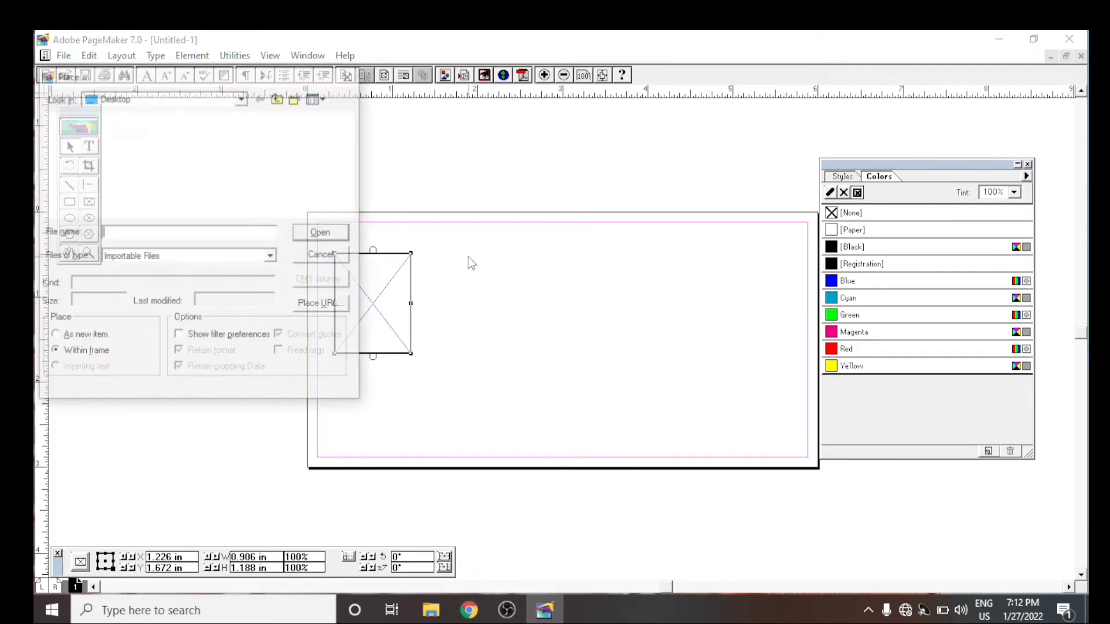
scroll(211, 205, "down", 3)
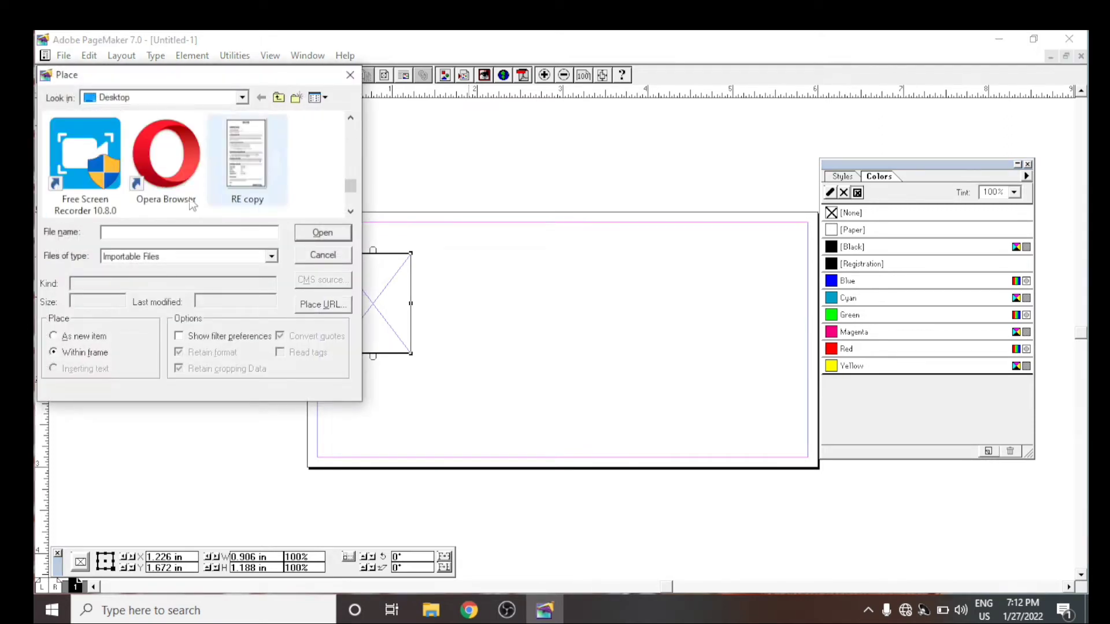
scroll(193, 205, "down", 1)
scroll(202, 191, "up", 1)
scroll(223, 173, "down", 1)
scroll(215, 181, "up", 3)
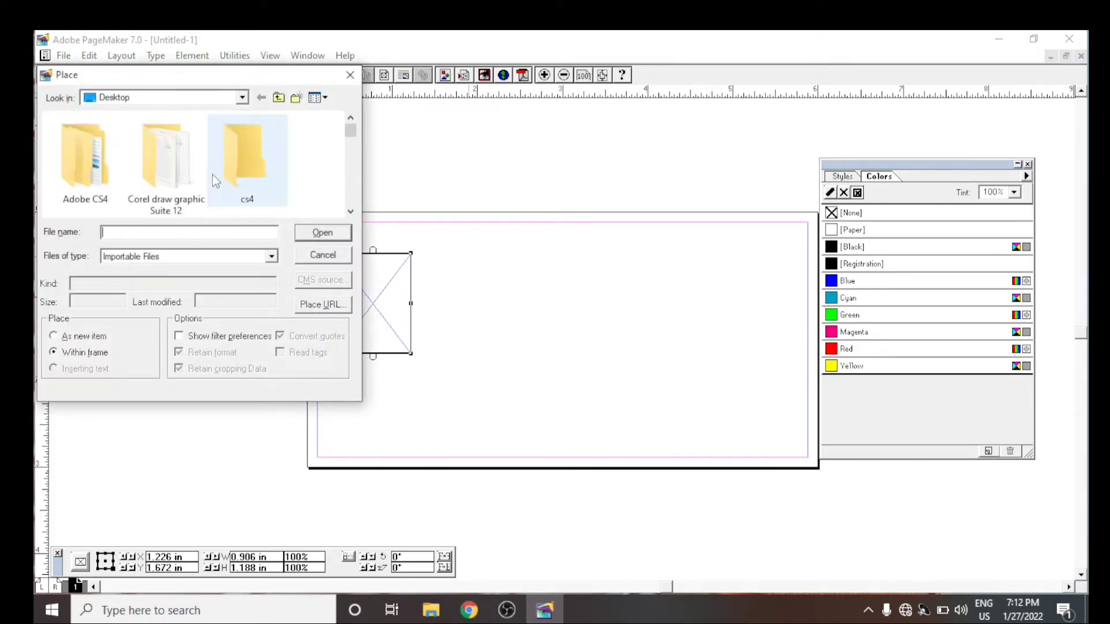
scroll(211, 177, "down", 1)
double_click(88, 200)
scroll(157, 163, "down", 10)
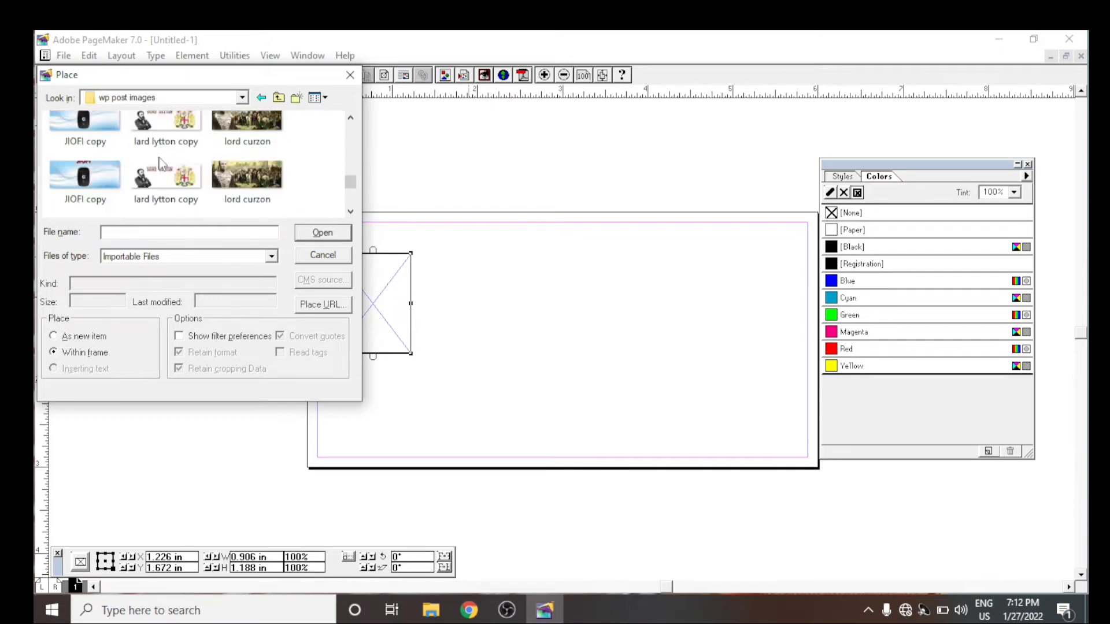
scroll(198, 161, "down", 8)
scroll(198, 206, "up", 10)
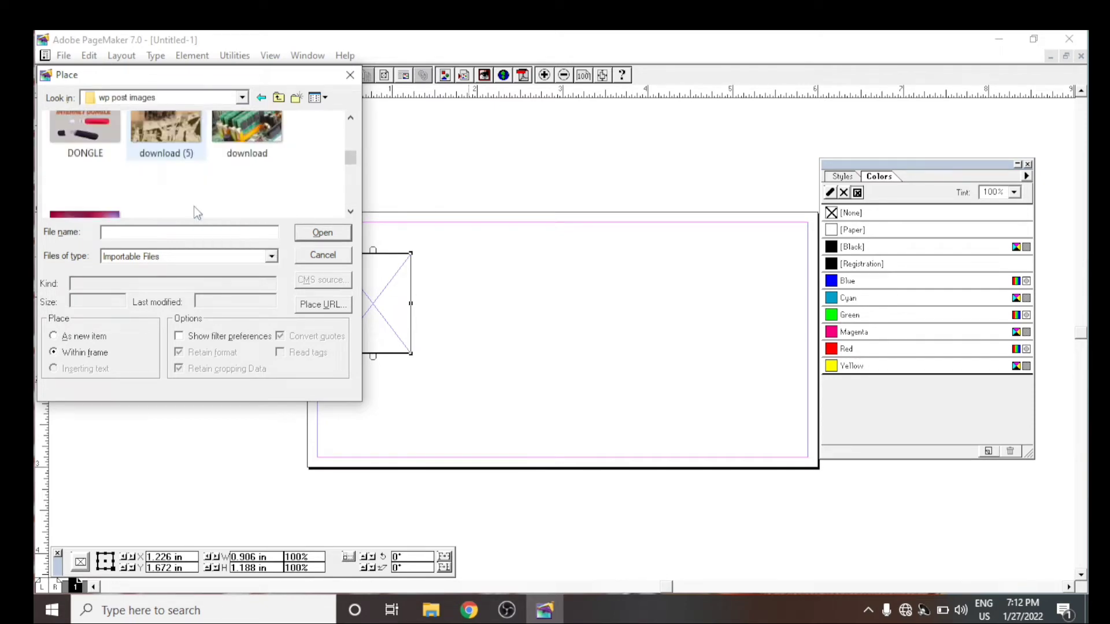
scroll(197, 213, "up", 5)
scroll(174, 191, "down", 2)
scroll(147, 169, "up", 1)
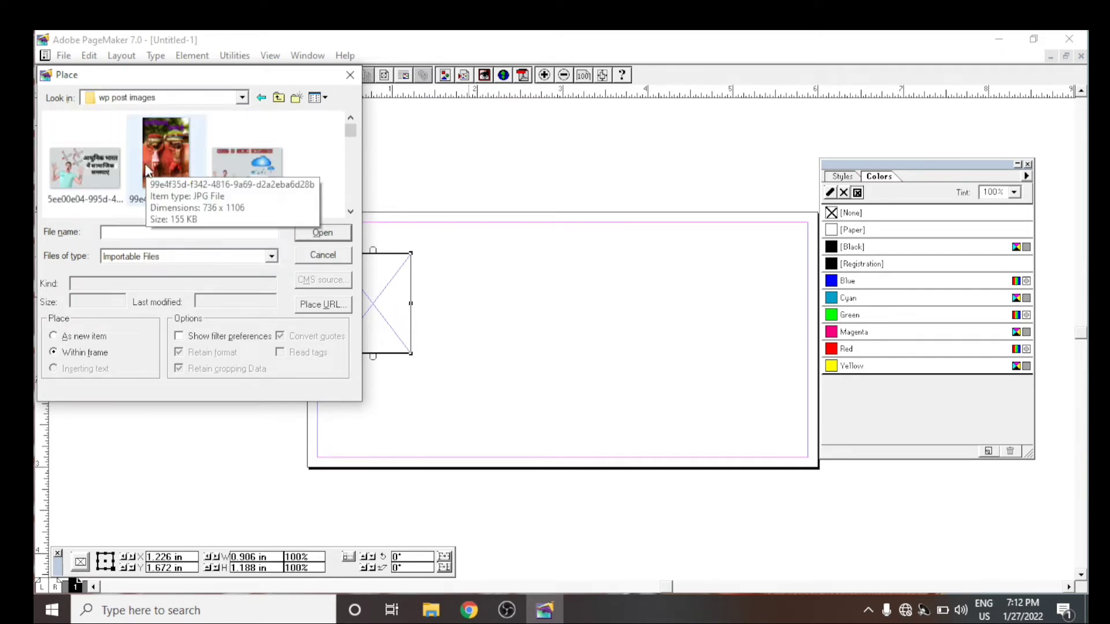
scroll(146, 170, "up", 1)
left_click(85, 168)
left_click(318, 234)
left_click(550, 420)
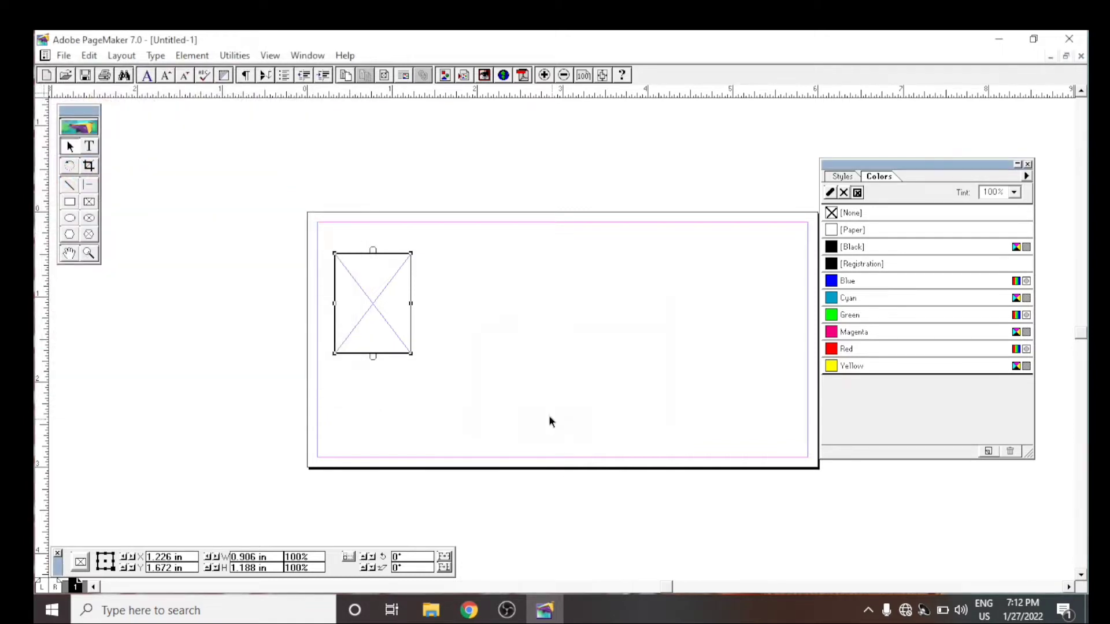
- Place 99cb17c814feefcd2d4bdabab7b23fb4 from the wp post images folder on Local Disk (D:) within the frame and shift the frame slightly downward
key("ctrl+d")
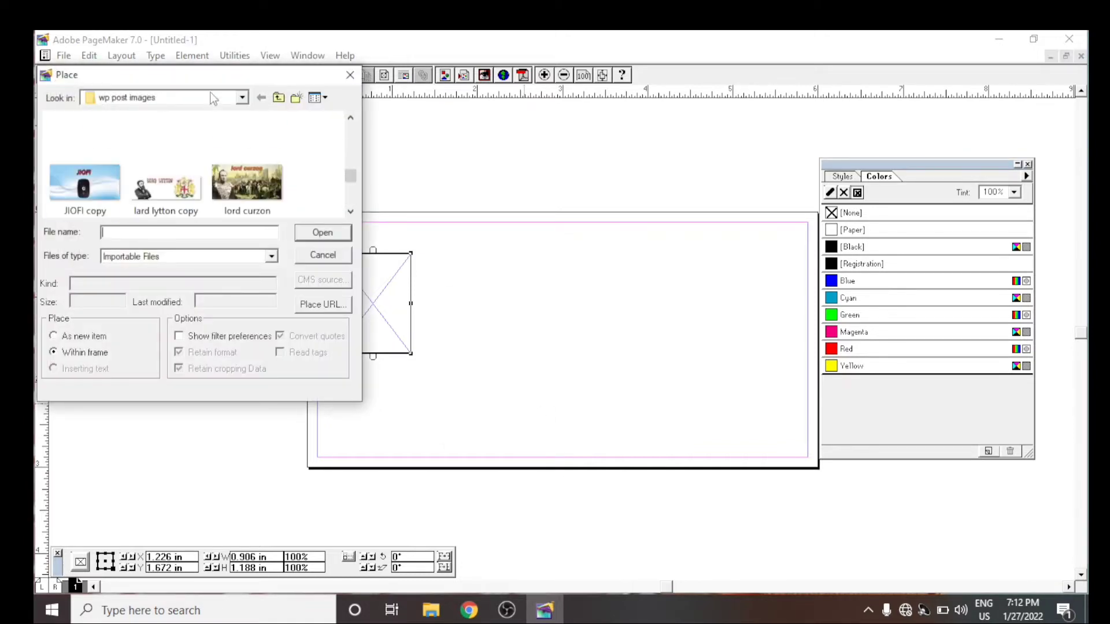
left_click(242, 98)
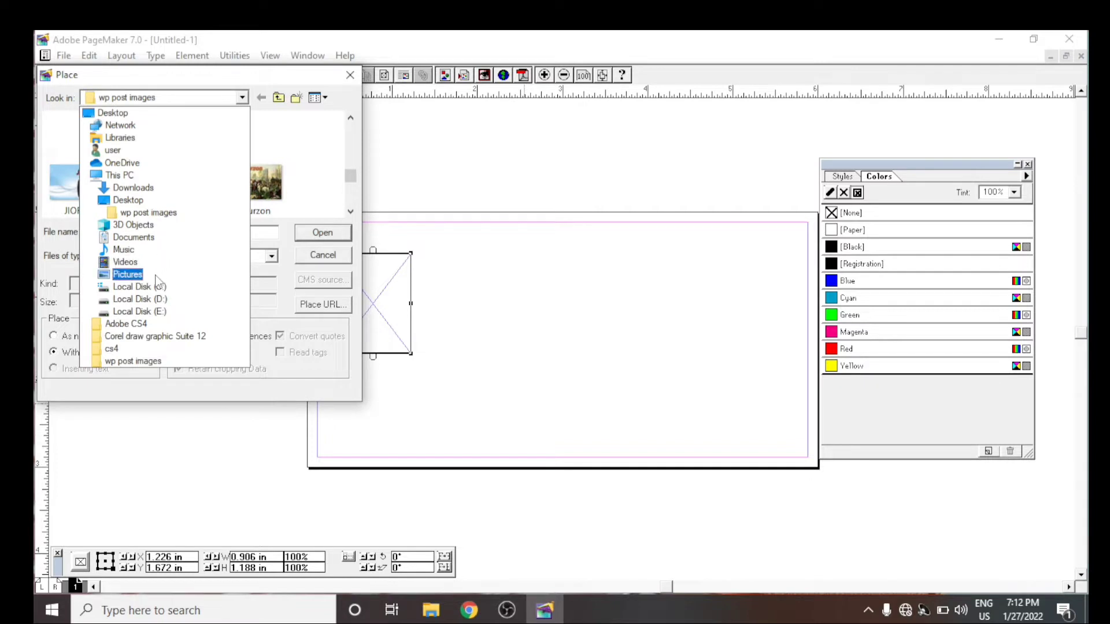
left_click(168, 259)
scroll(258, 164, "up", 2)
scroll(180, 164, "down", 2)
scroll(124, 164, "up", 2)
scroll(123, 167, "down", 2)
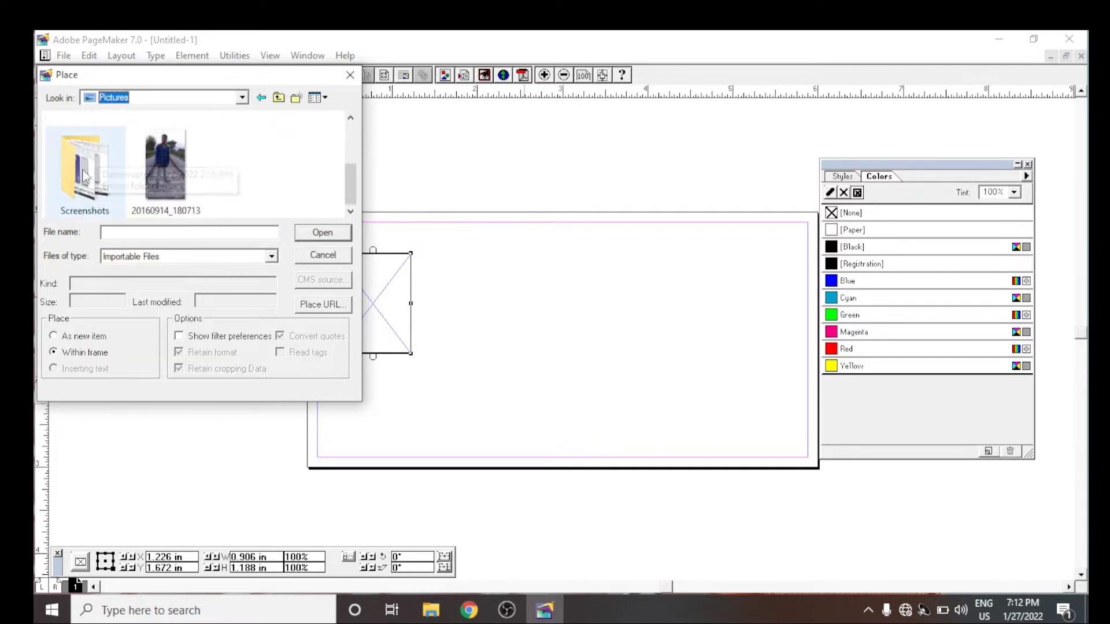
scroll(141, 166, "up", 2)
left_click(242, 98)
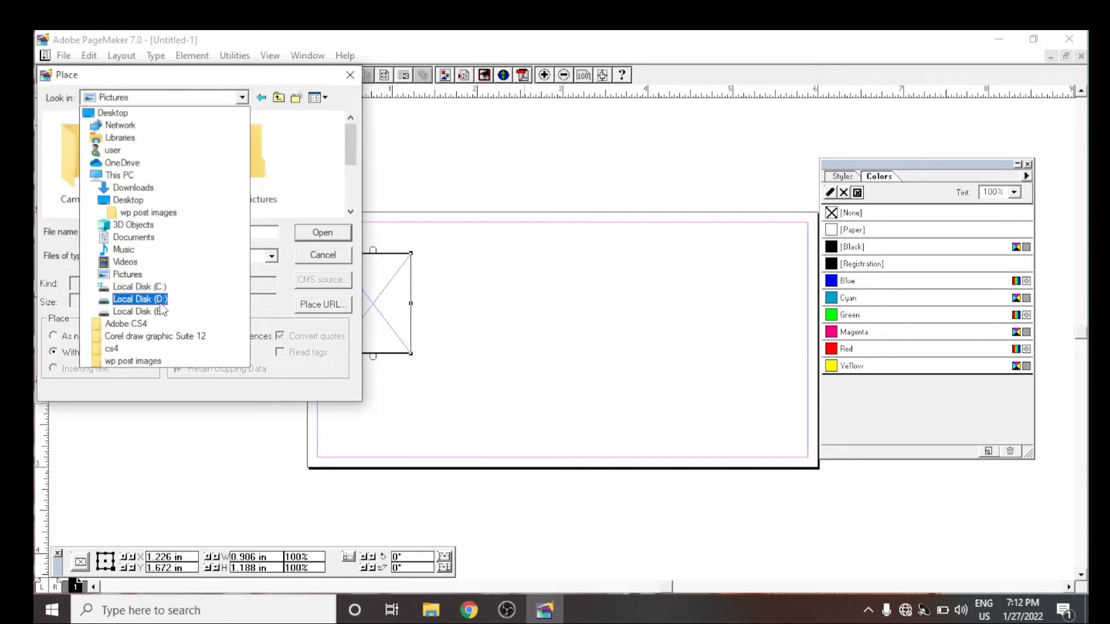
left_click(145, 294)
scroll(194, 156, "down", 10)
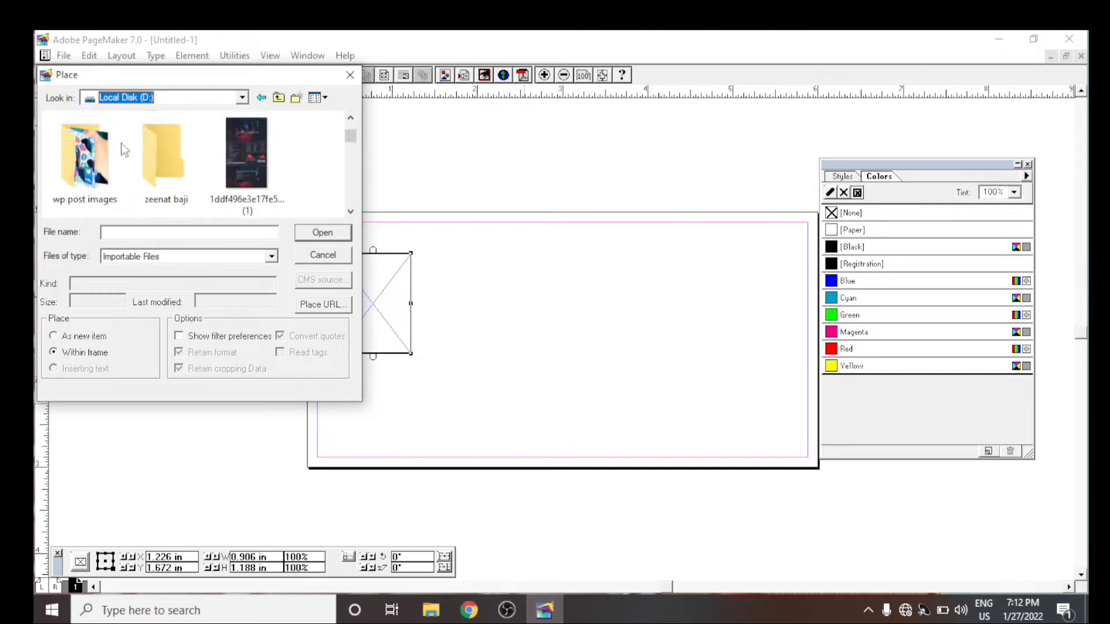
double_click(85, 124)
left_click(156, 124)
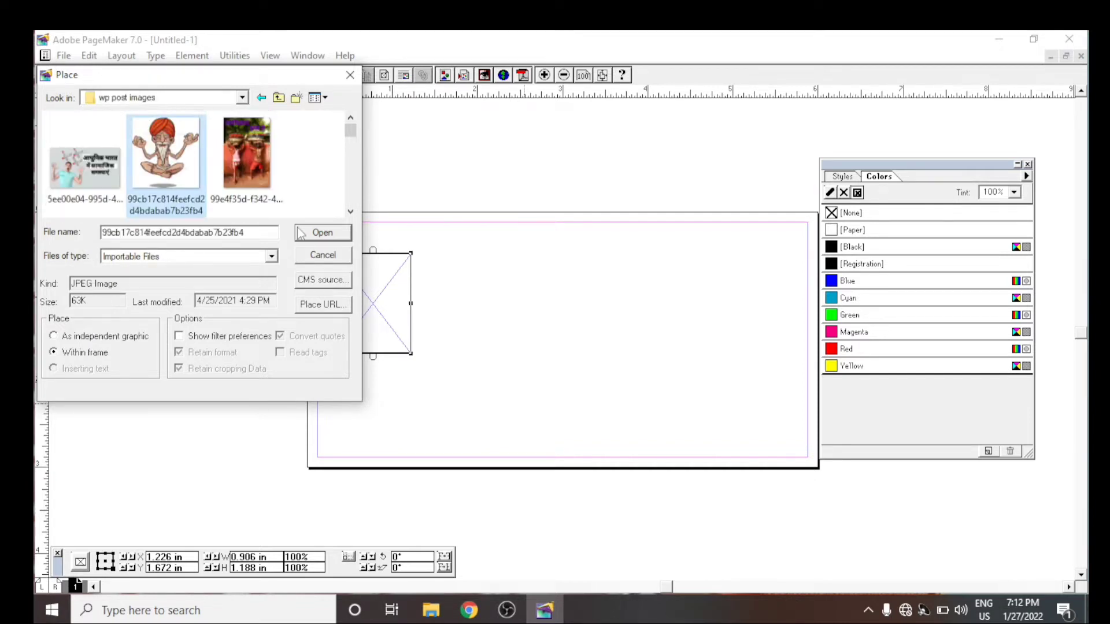
left_click(299, 232)
mouse_move(375, 303)
left_mouse_down()
mouse_move(389, 295)
mouse_move(380, 318)
left_mouse_up()
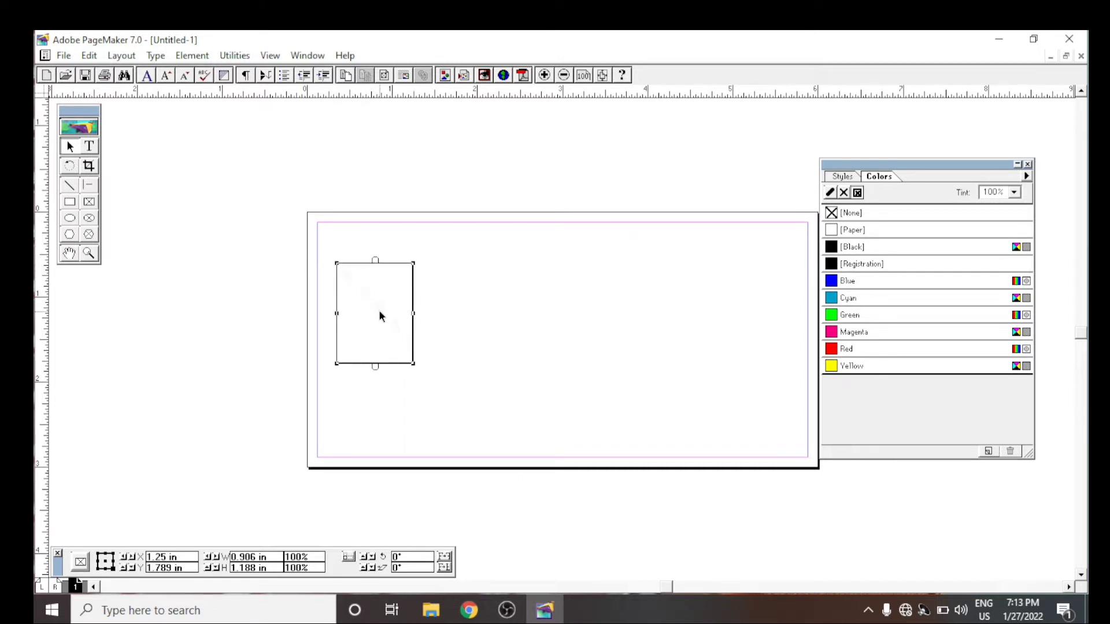
- Open the Frame Options for the picture frame and close them again
left_click(81, 55)
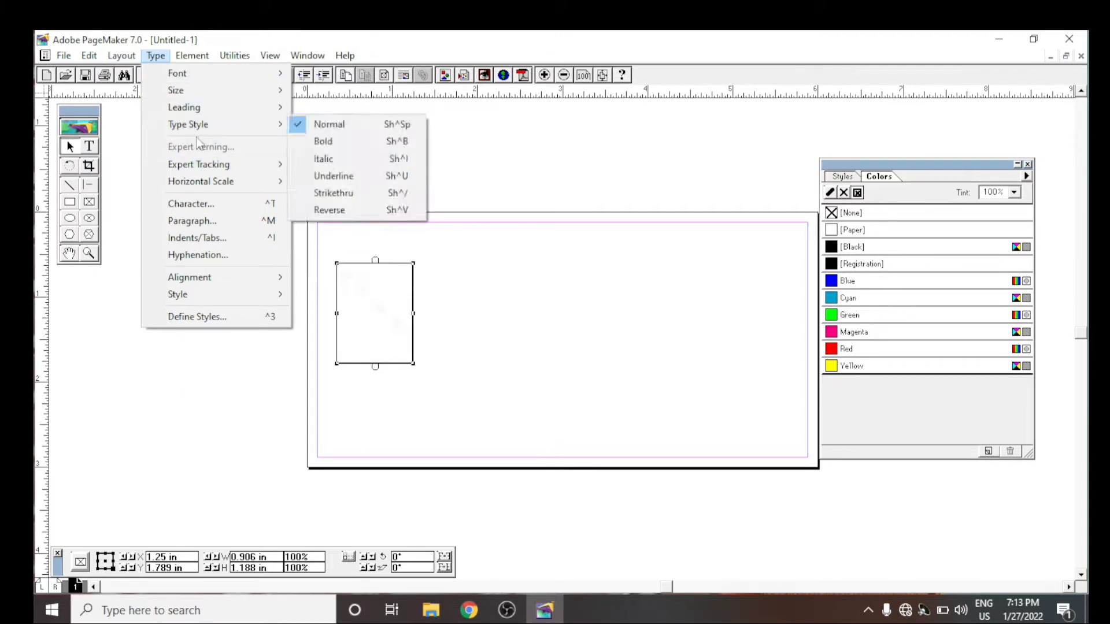
mouse_move(192, 55)
mouse_move(214, 131)
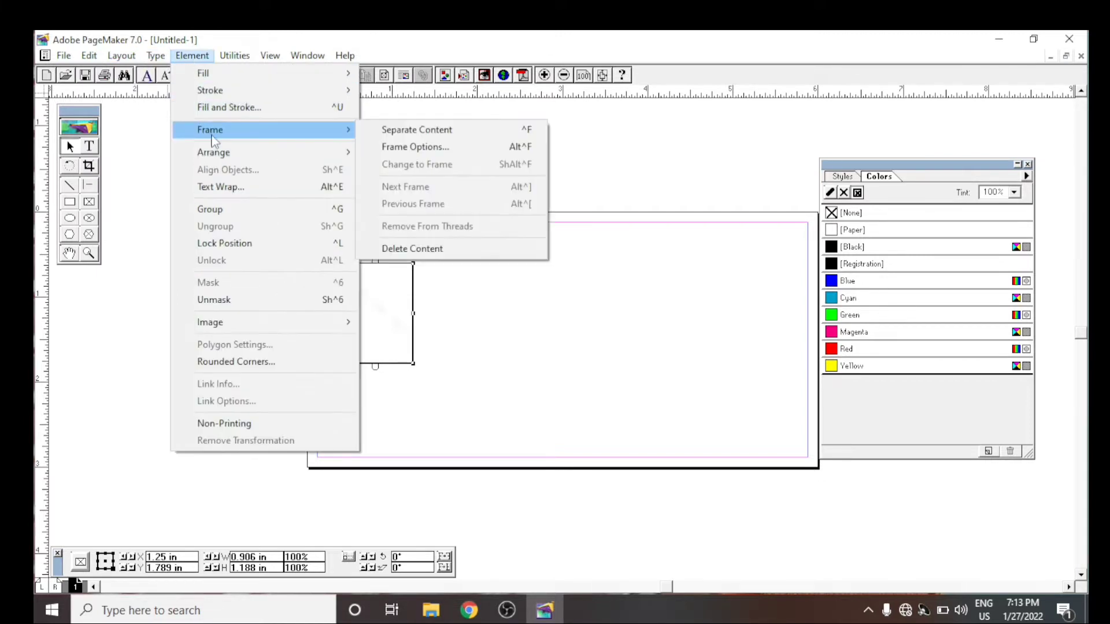
left_click(448, 150)
left_click(644, 224)
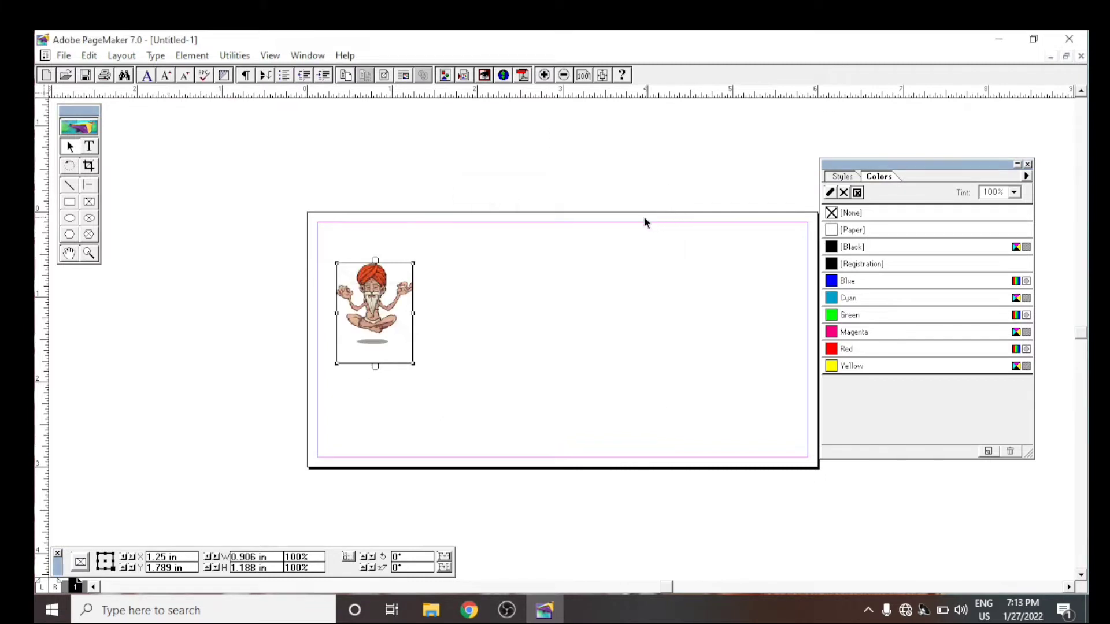
- Move the picture frame closer to the page's upper-left corner and shorten it to a height of about 1.02 inches
mouse_move(386, 300)
left_mouse_down()
mouse_move(401, 335)
mouse_move(374, 299)
left_mouse_up()
left_click_drag(370, 350, 371, 336)
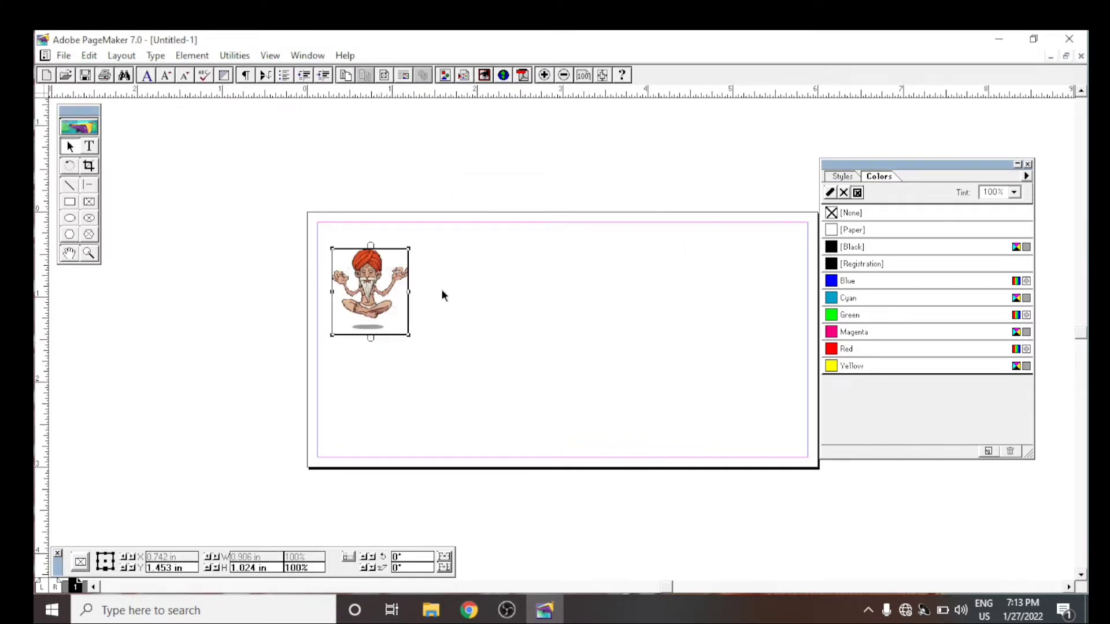
left_click(373, 199)
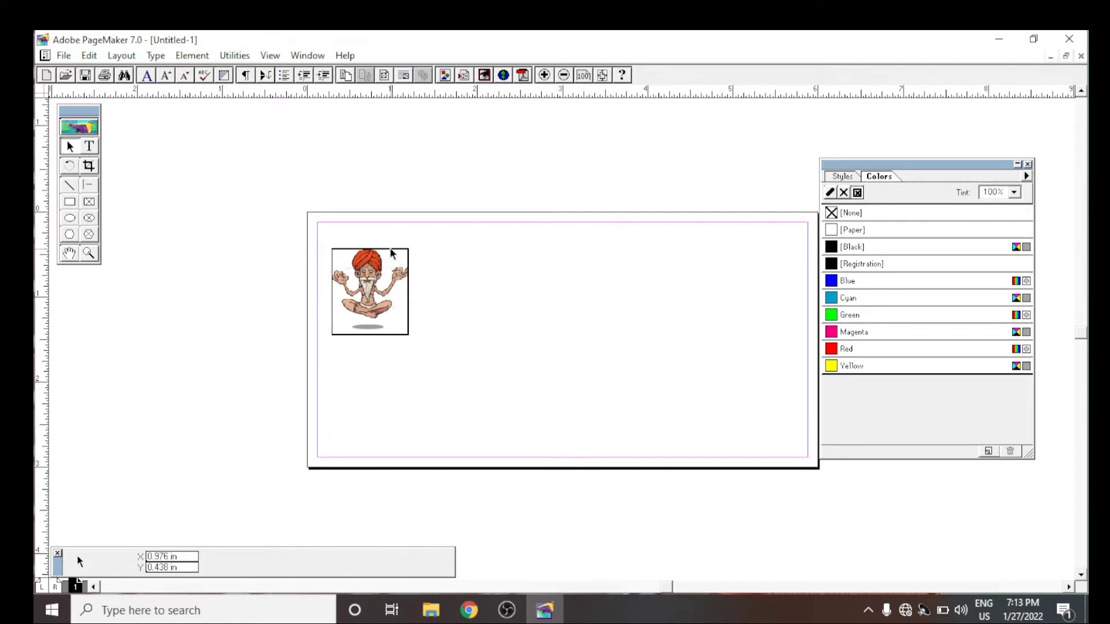
left_click(391, 253)
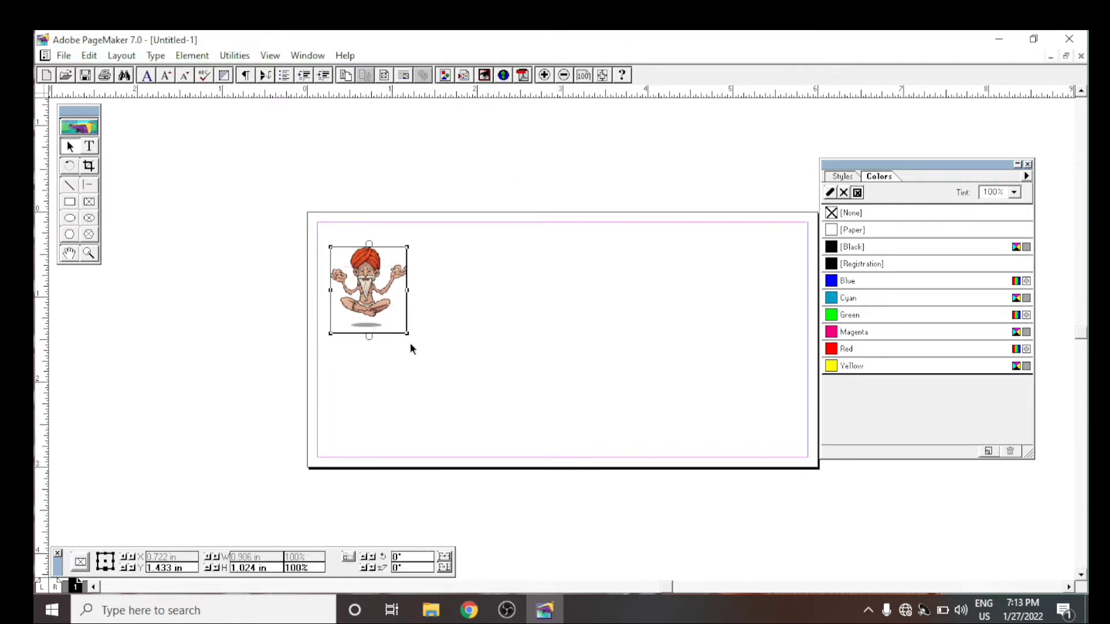
- Enlarge the picture frame to about 0.93 x 1.12 inches and nudge it slightly up and left
left_click_drag(407, 333, 409, 341)
key("Up")
key("Up")
key("Up")
key("Up")
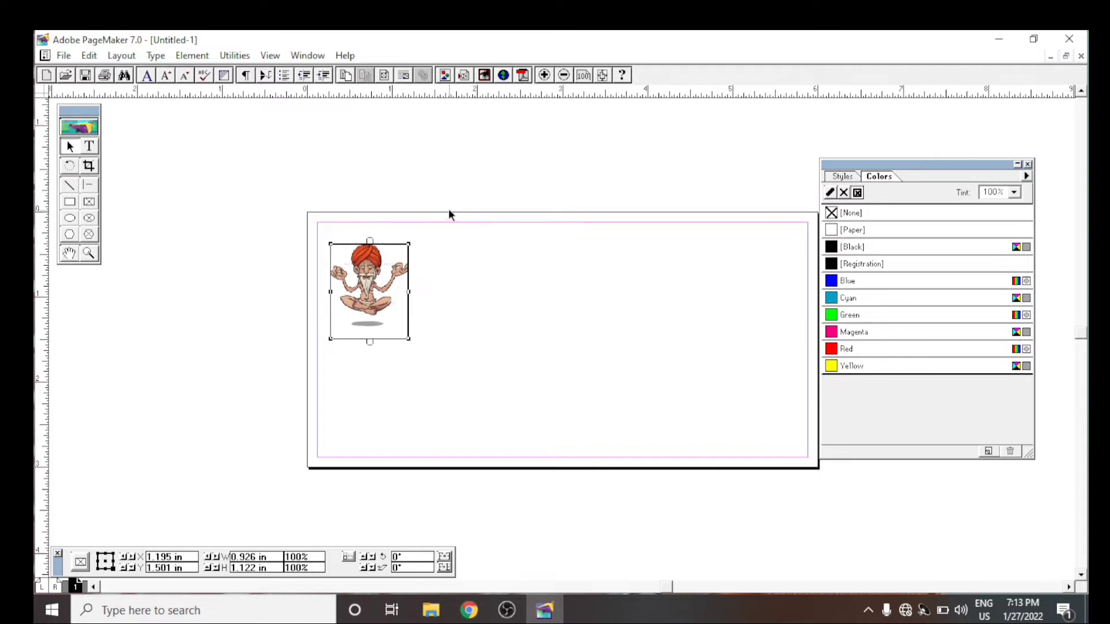
key("Left")
key("Left")
key("Up")
left_click(450, 206)
left_click(387, 263)
key("Up")
key("Up")
key("Up")
key("Up")
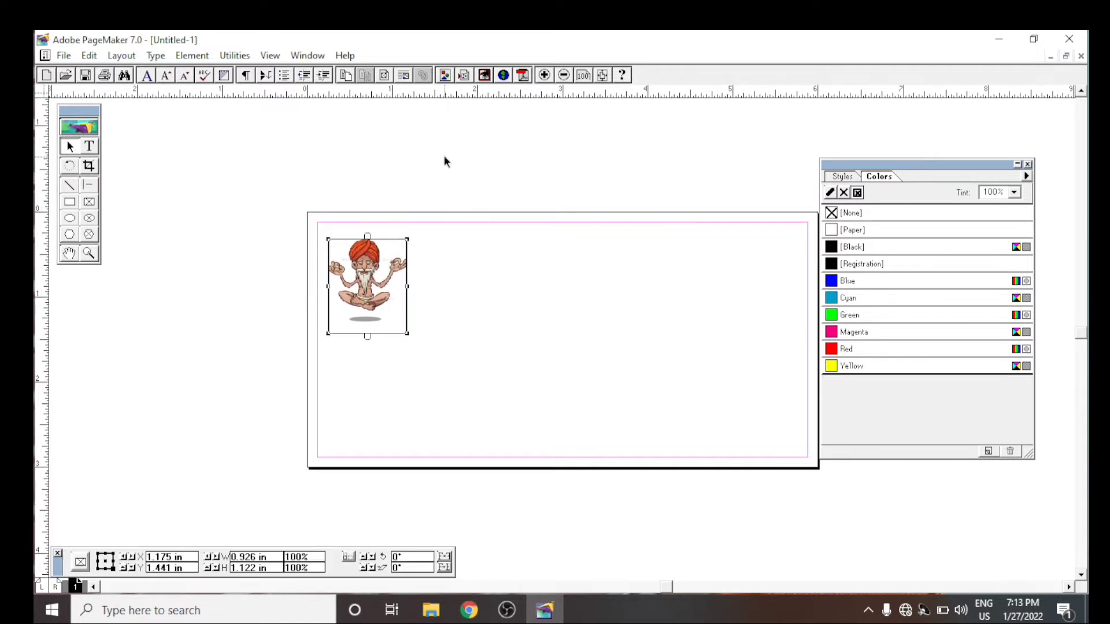
left_click(445, 156)
- Remove the picture frame's outline by setting its stroke to None in the Fill and Stroke settings
left_click(404, 241)
left_click(155, 55)
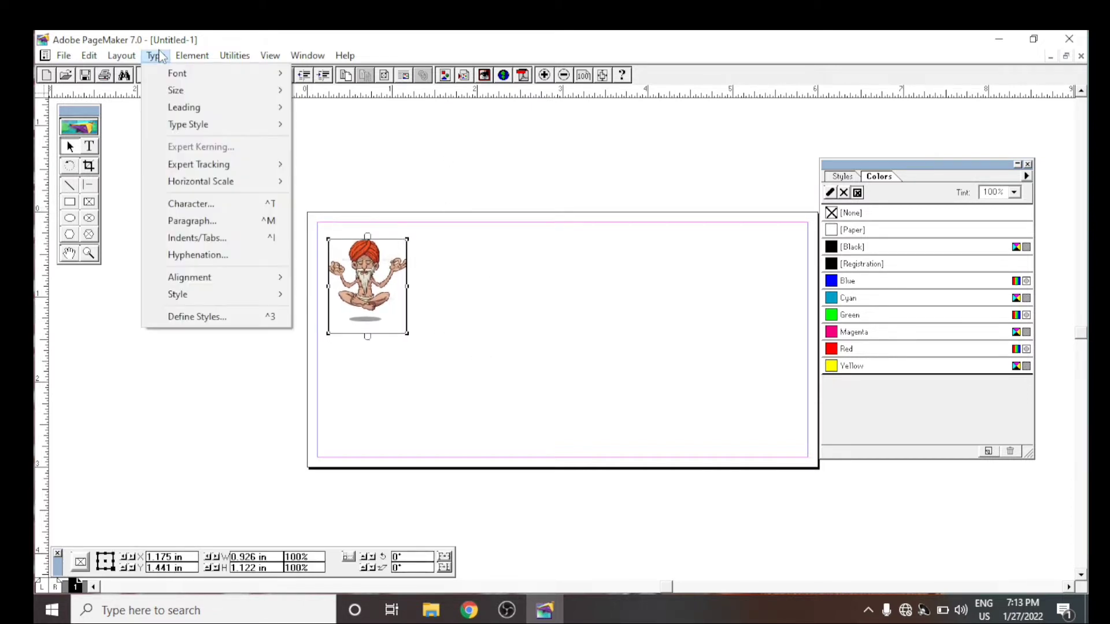
mouse_move(192, 56)
left_click(223, 104)
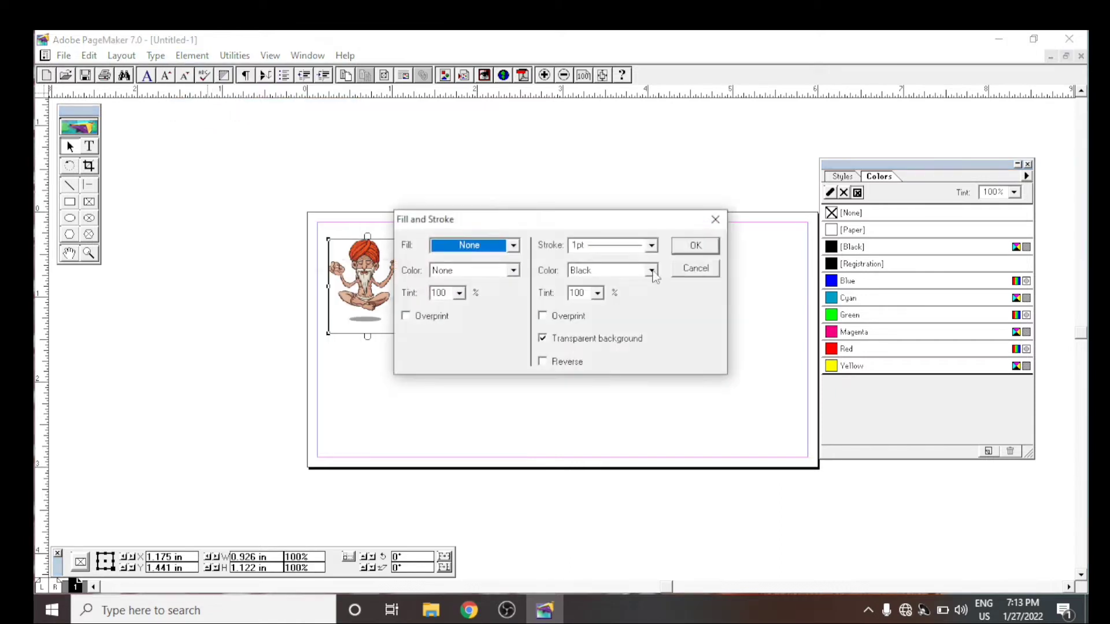
left_click(652, 246)
scroll(651, 248, "up", 2)
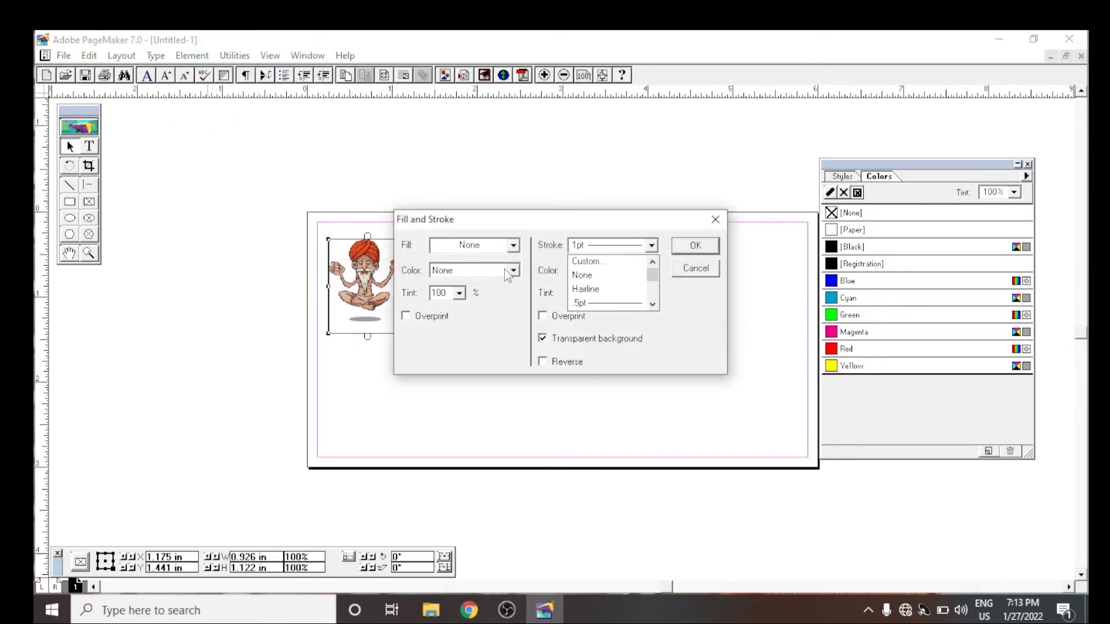
left_click(602, 277)
left_click(691, 247)
left_click(516, 167)
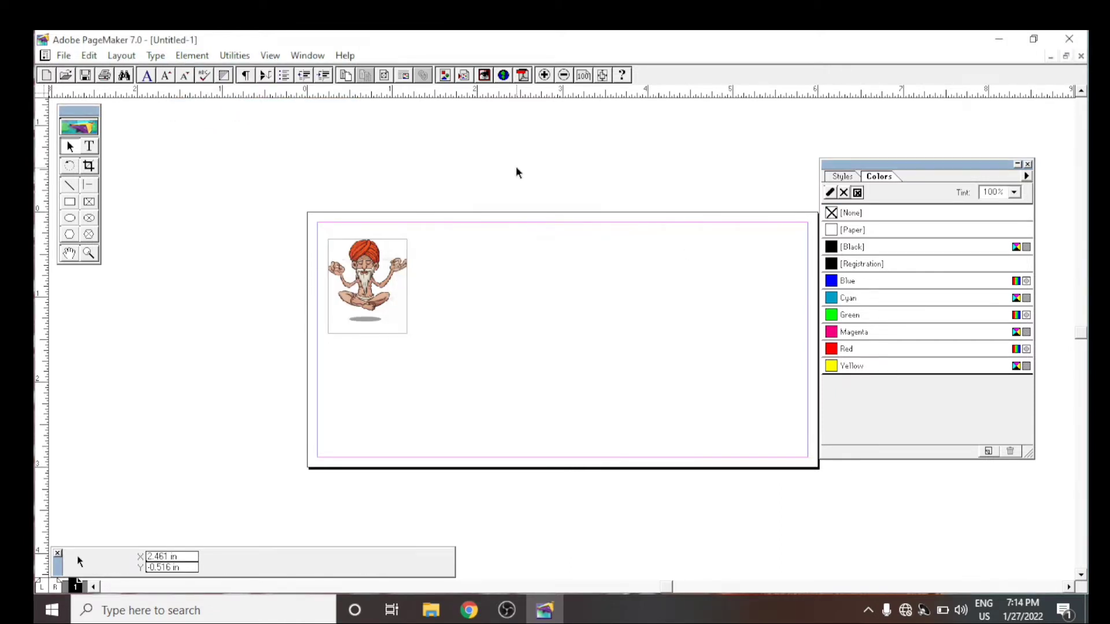
left_click(404, 268)
left_click(830, 193)
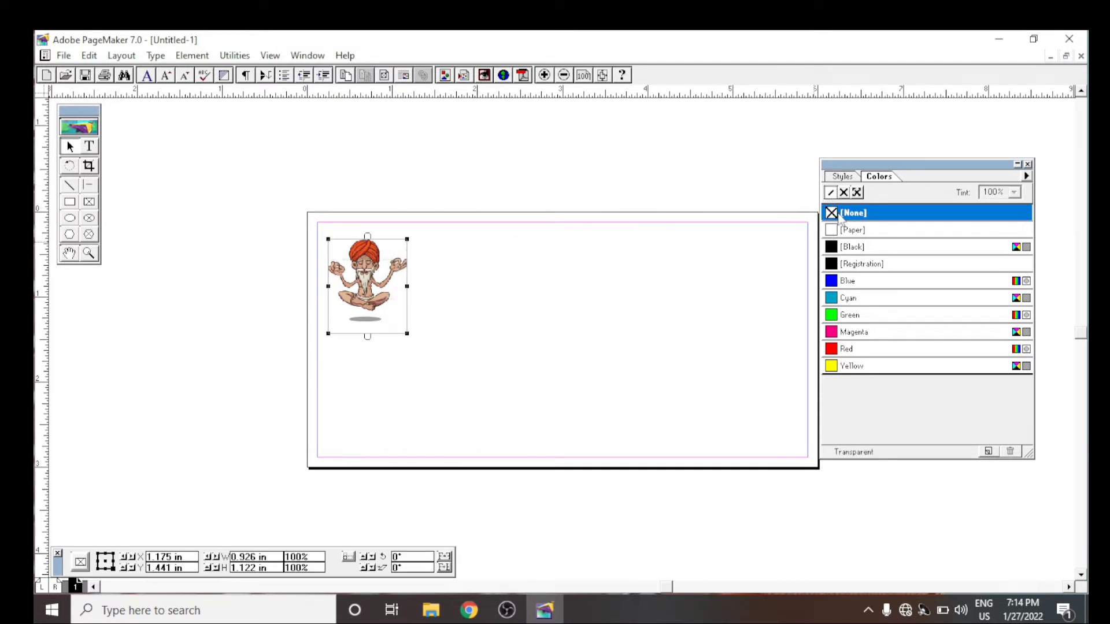
left_click(557, 105)
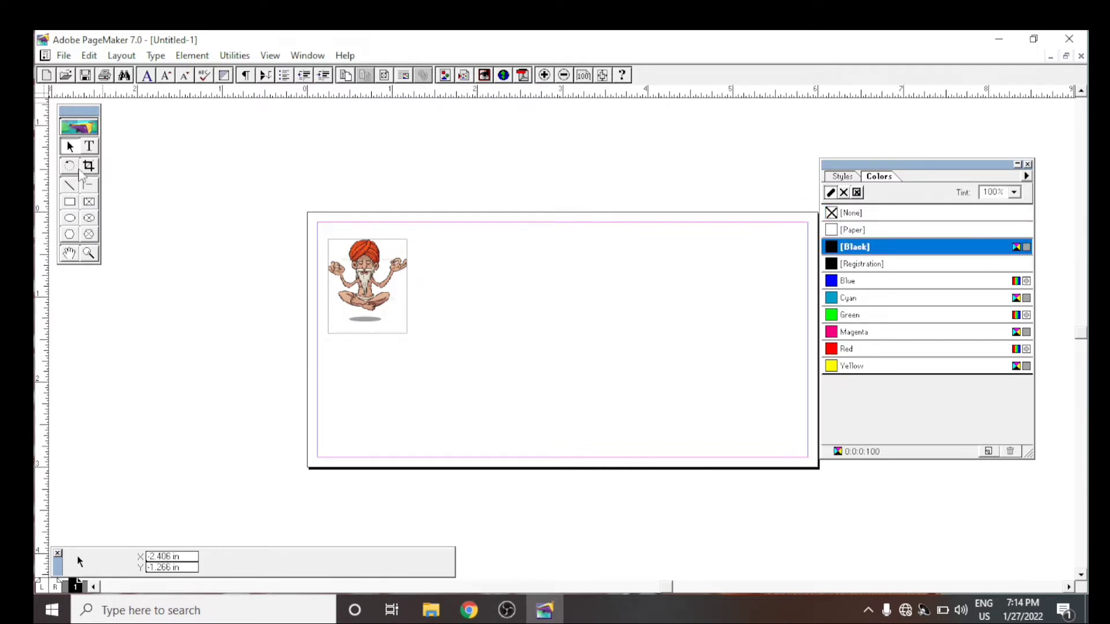
- Add the text line "COMPANY NAME - THEGYAANINAGRI.COM" above the page
left_click(89, 146)
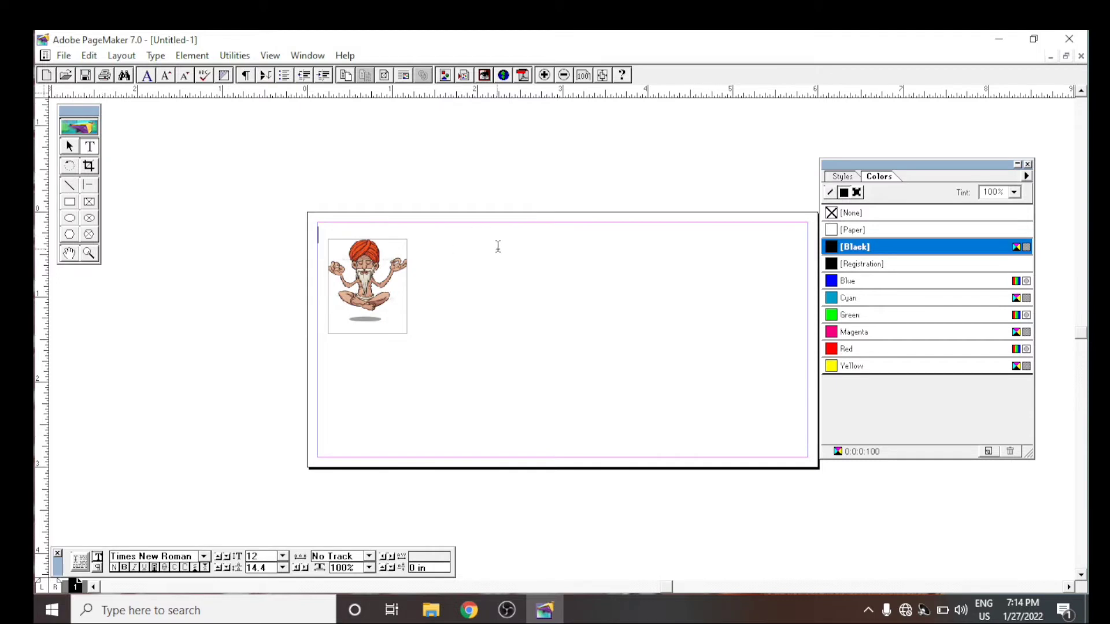
type("com")
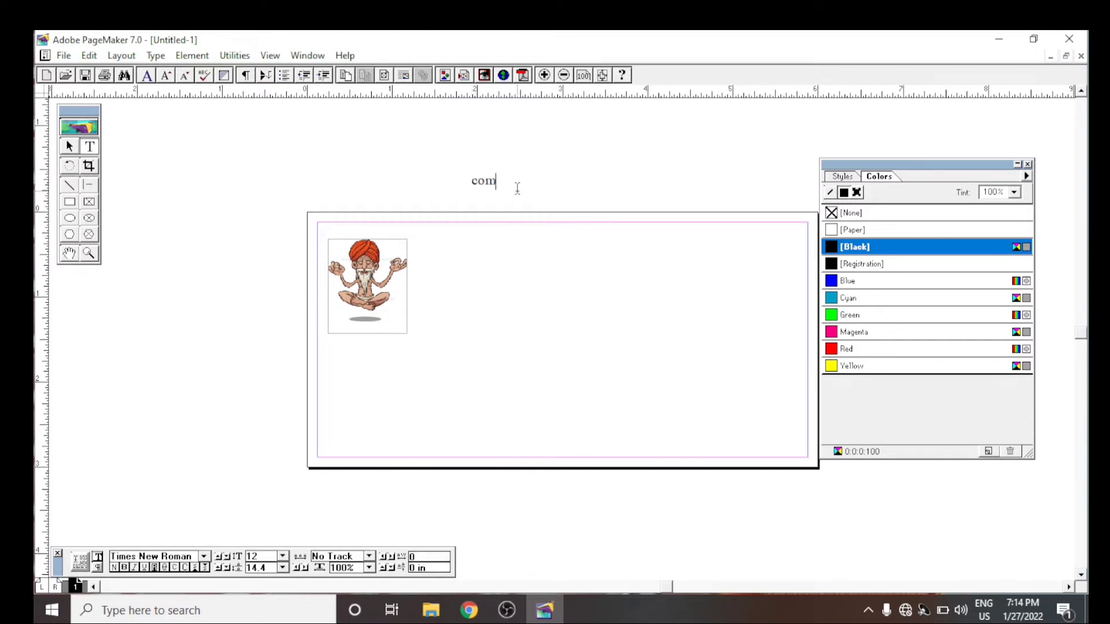
key("BackSpace")
type("COMPANYM")
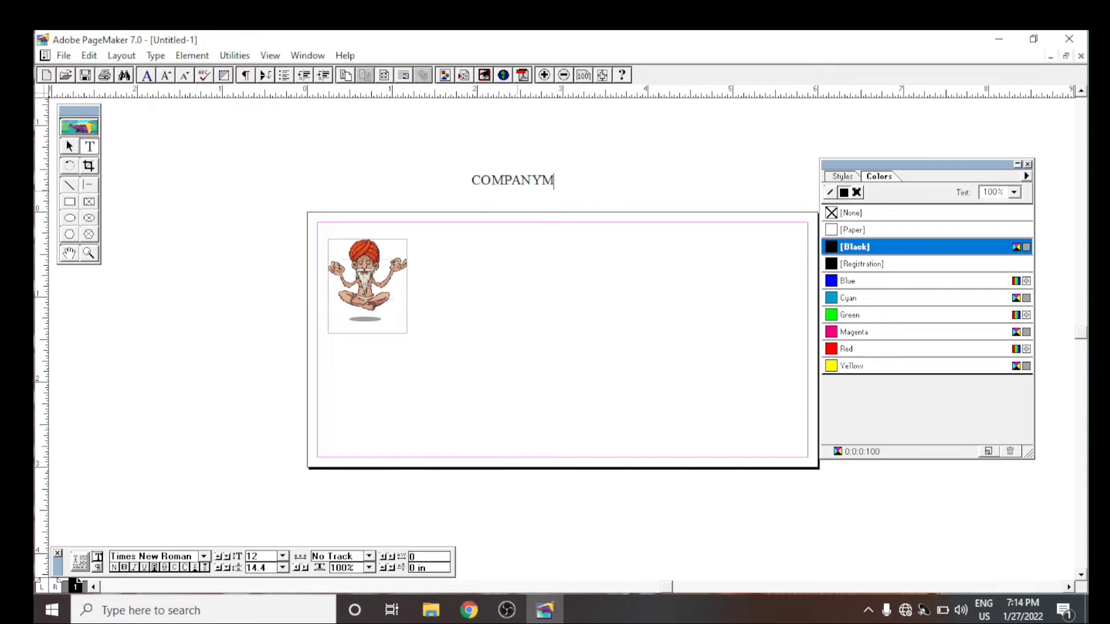
key("BackSpace")
type("NAME")
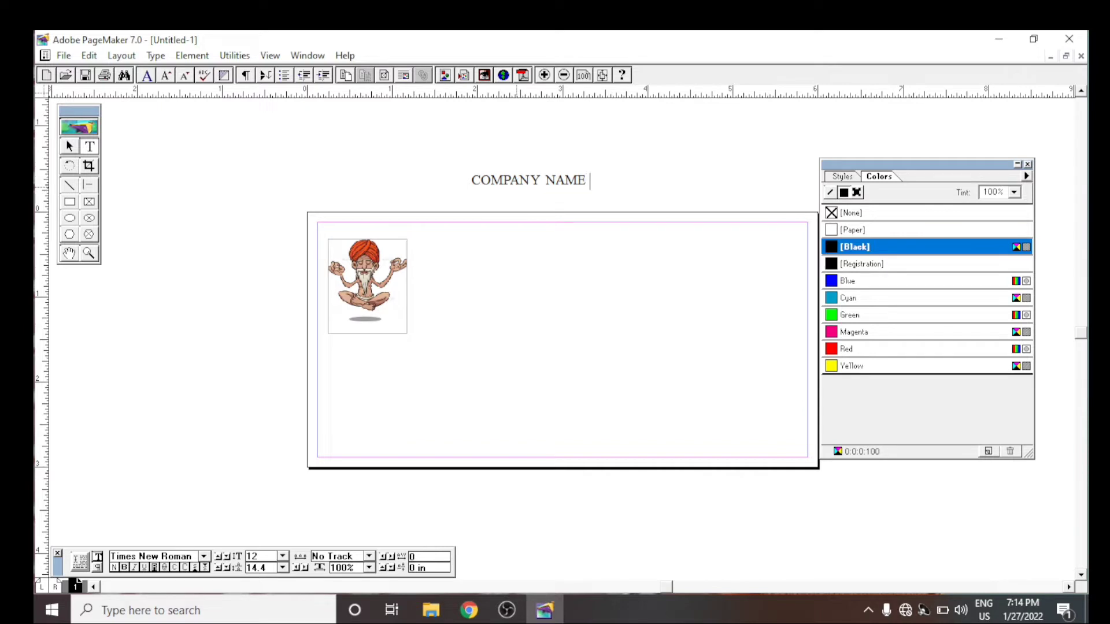
type(" - THEGY")
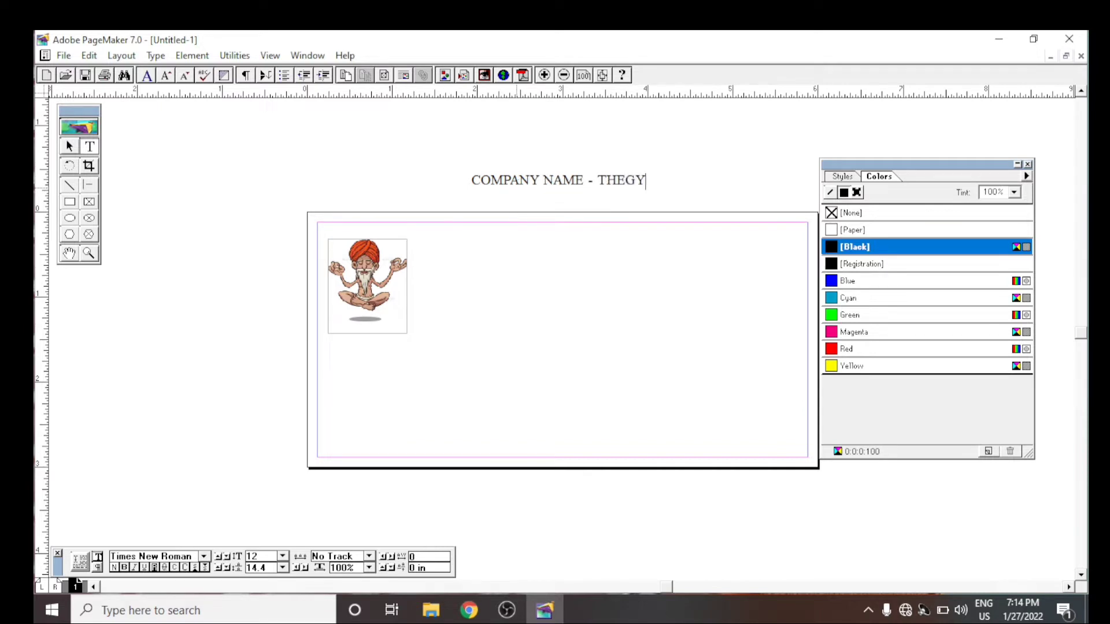
type("AANINAGRI")
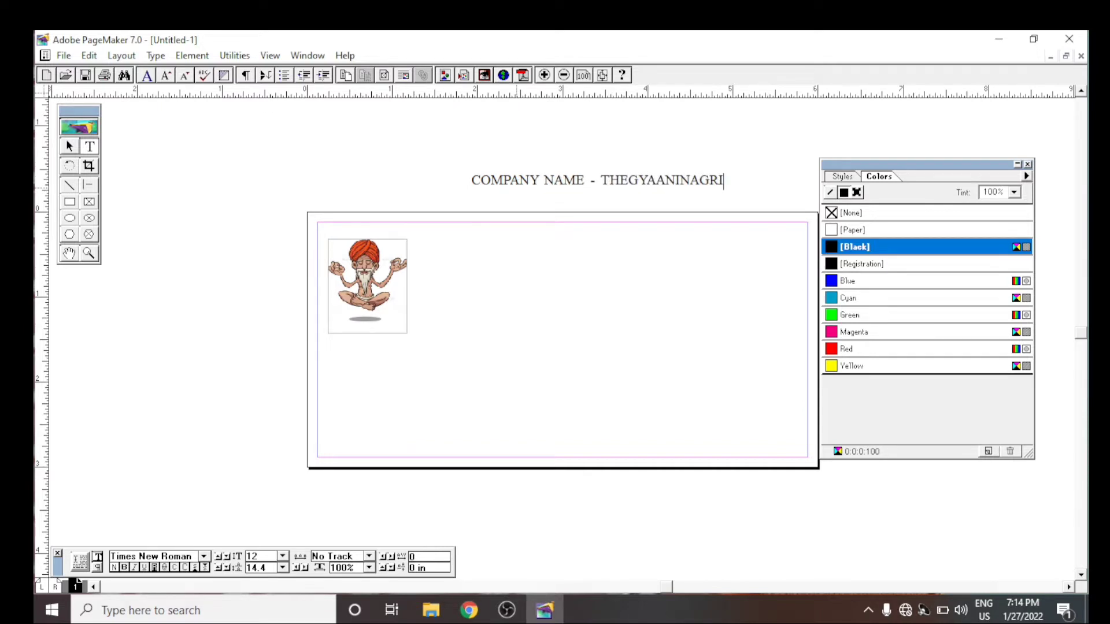
type(".COM")
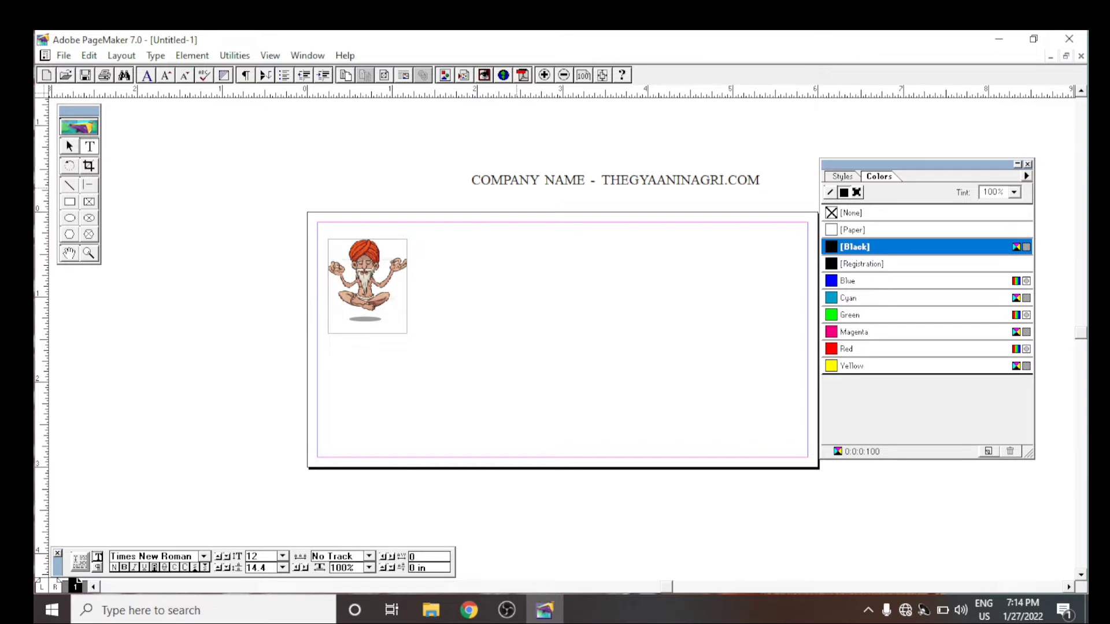
- Apply the Subhead 1 paragraph style to the entire company name line
key("shift+Left")
key("shift+Left")
key("shift+Left")
key("shift+Left")
key("shift+Left")
key("shift+Left")
key("shift+Left")
key("shift+Left")
key("shift+Left")
key("shift+Left")
key("shift+Left")
key("shift+Left")
key("shift+Left")
key("shift+Left")
key("shift+Left")
key("shift+Left")
key("shift+Left")
key("shift+Left")
key("shift+Left")
key("shift+Left")
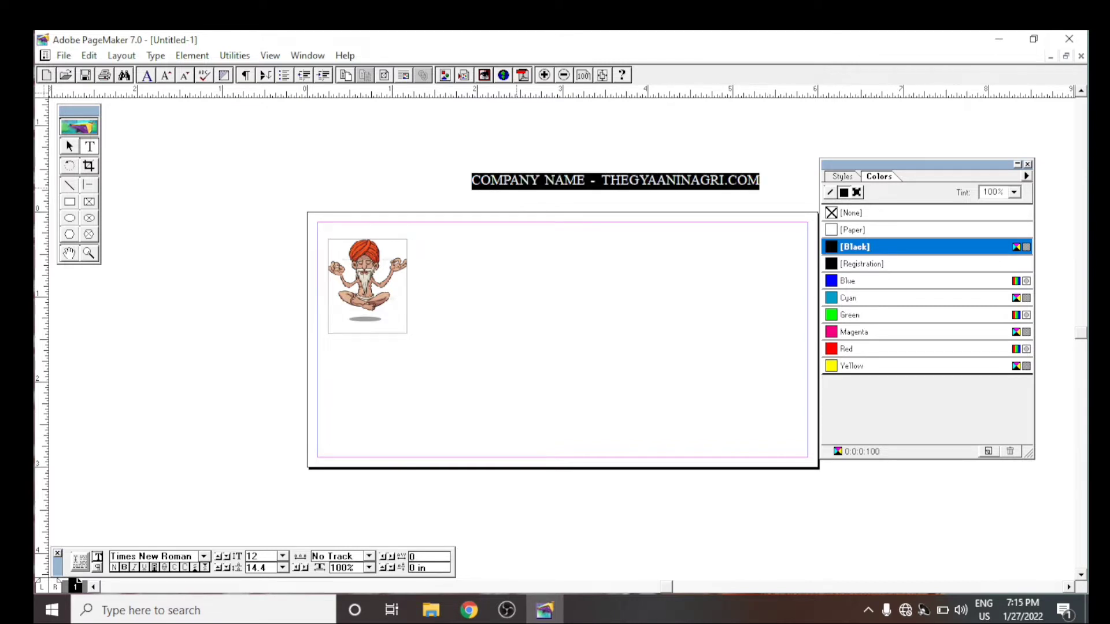
key("ctrl+b")
key("ctrl+shift+p")
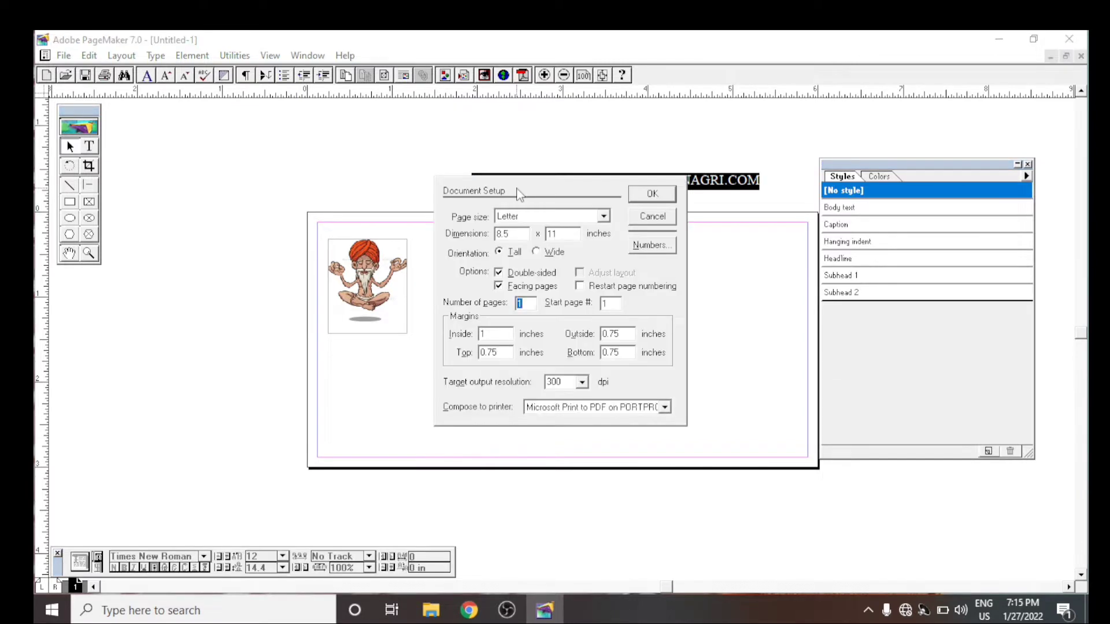
left_click(655, 220)
key("ctrl+b")
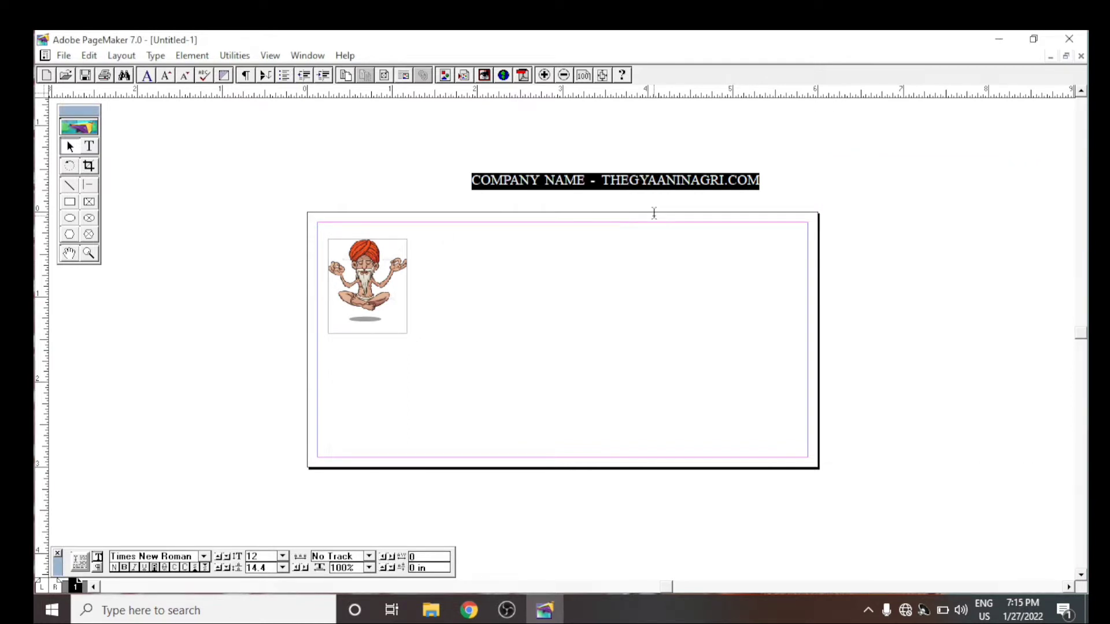
key("ctrl+b")
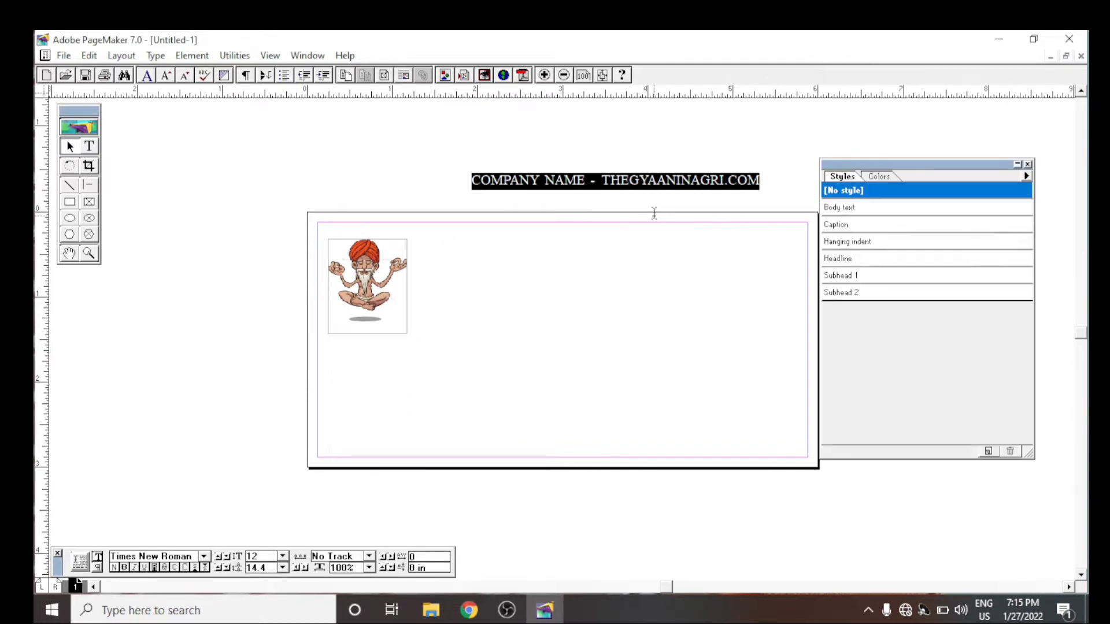
left_click(847, 260)
left_click(863, 276)
- Colour the company name line Red and redefine Red as a CMYK process colour with 0% cyan, 100% magenta, 100% yellow and 53% black
key("ctrl+j")
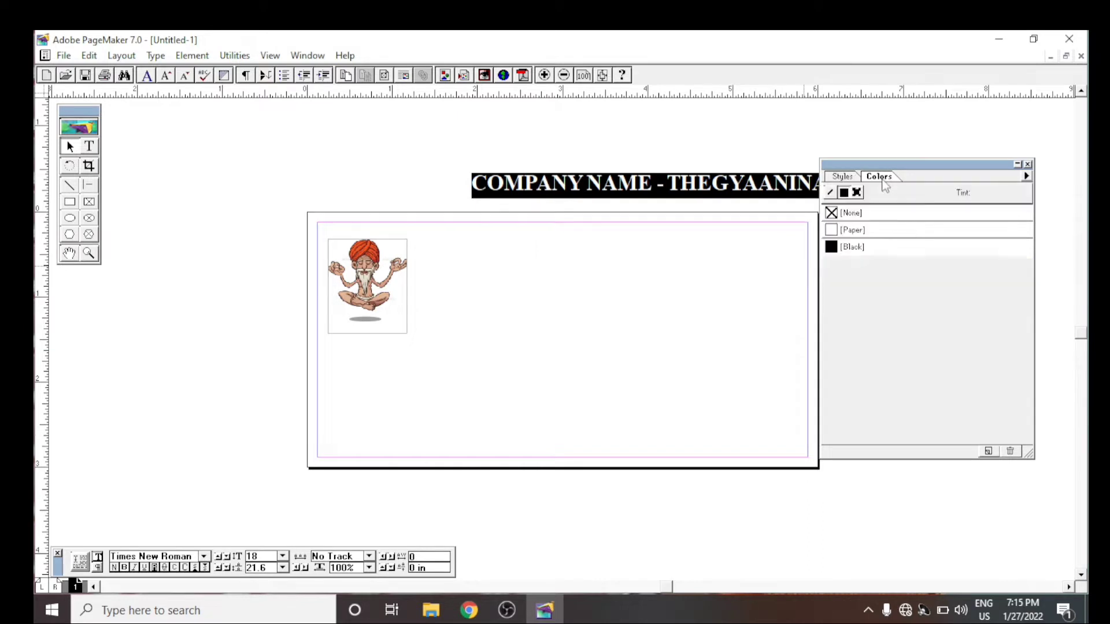
left_click(854, 347)
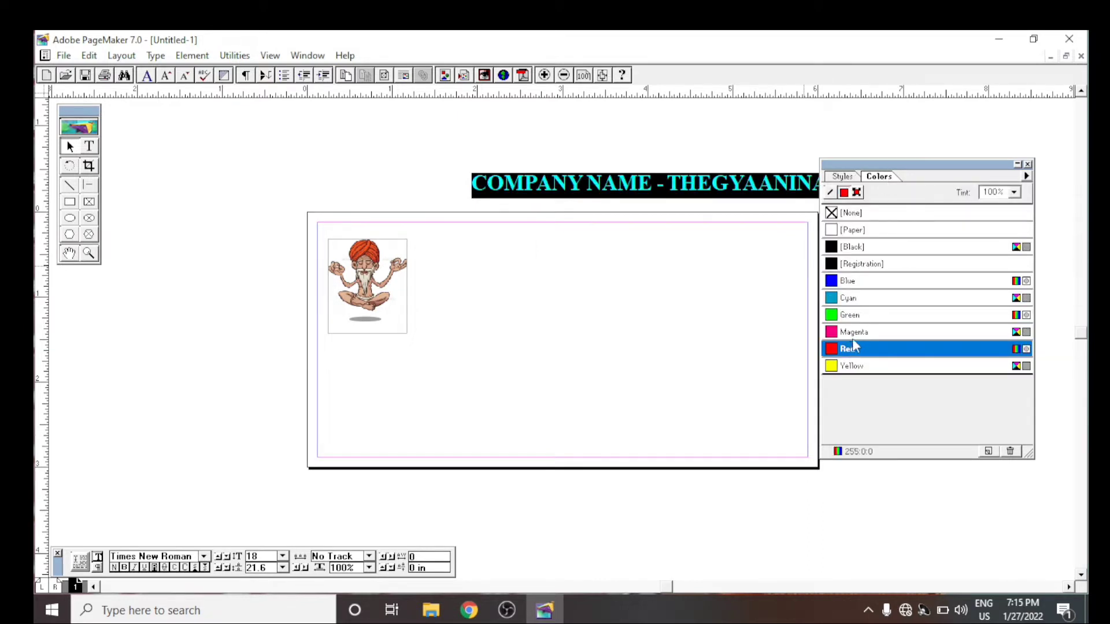
double_click(1019, 354)
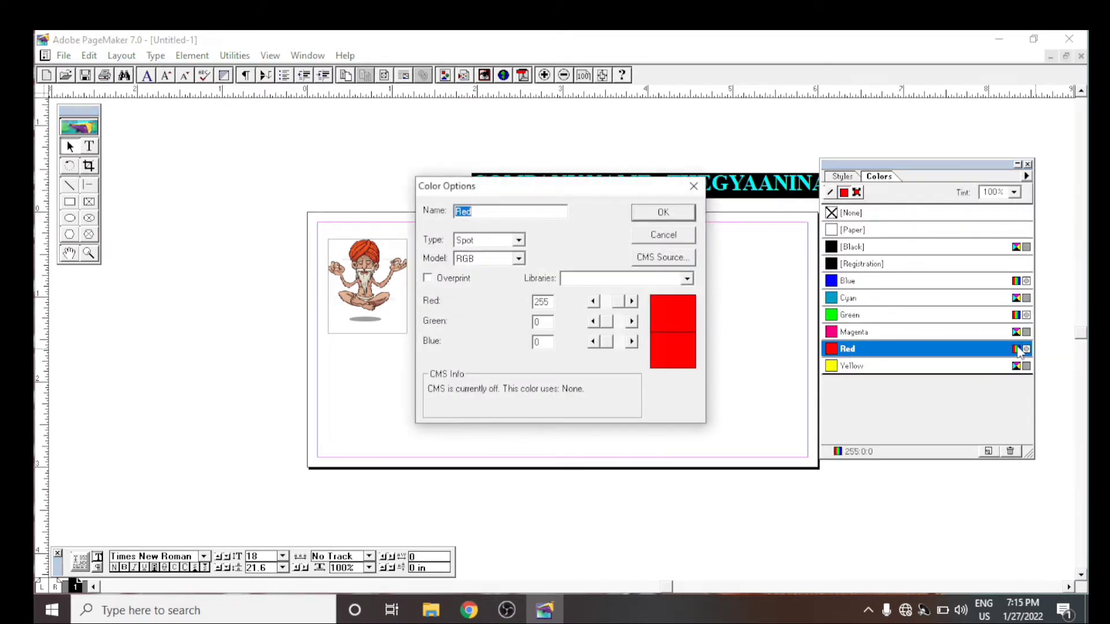
left_click_drag(615, 193, 380, 179)
left_click(283, 225)
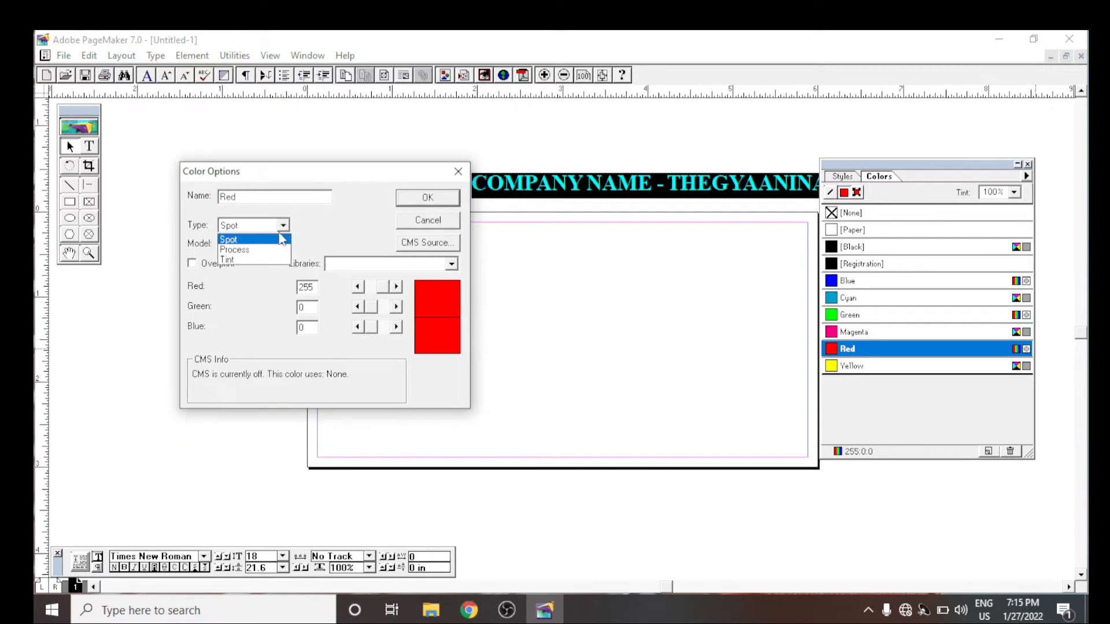
left_click(254, 247)
left_click(282, 243)
left_click(260, 276)
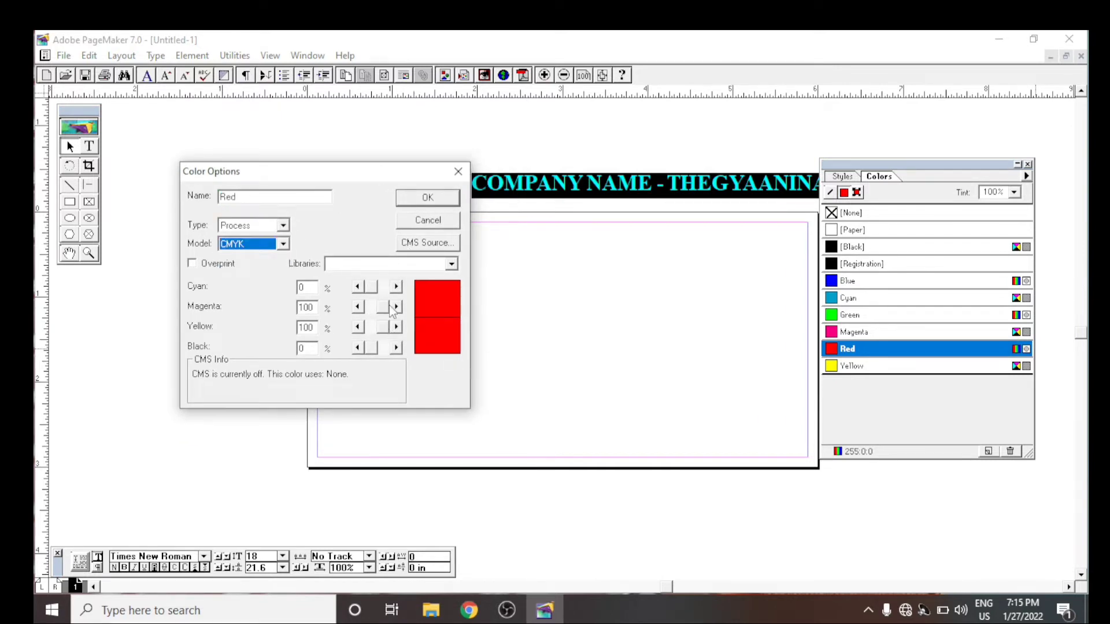
mouse_move(385, 307)
left_mouse_down()
mouse_move(370, 308)
mouse_move(397, 297)
mouse_move(380, 288)
mouse_move(373, 332)
mouse_move(395, 328)
mouse_move(377, 362)
mouse_move(369, 296)
mouse_move(388, 299)
mouse_move(368, 298)
left_mouse_up()
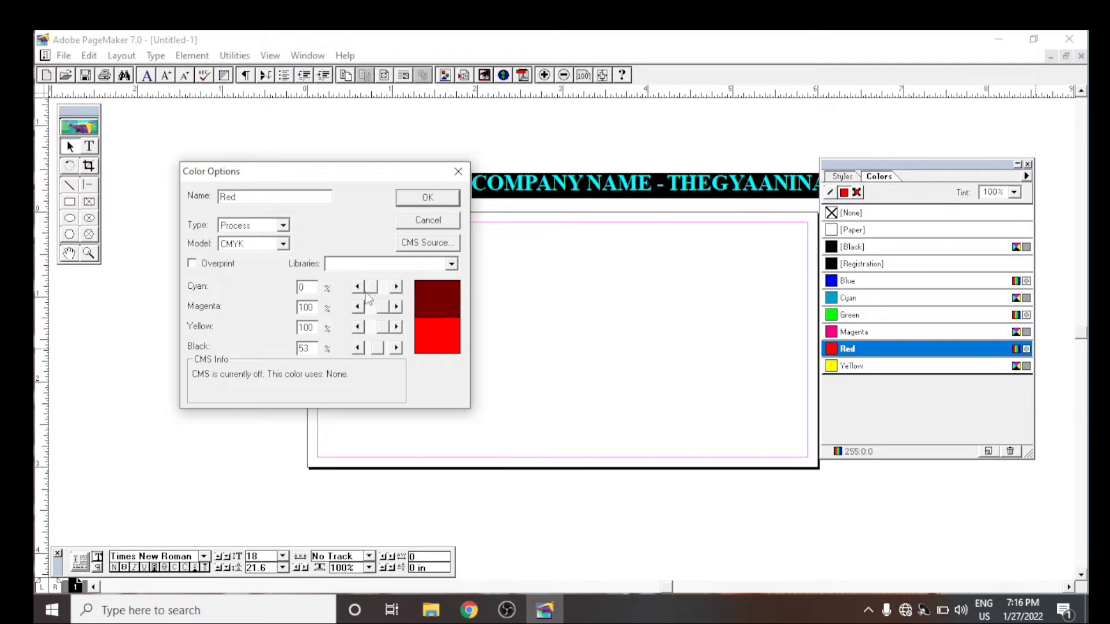
left_click(428, 197)
- Move the company name line left to just above the page's upper edge, and undo a trial narrowing of its text block
left_click(69, 146)
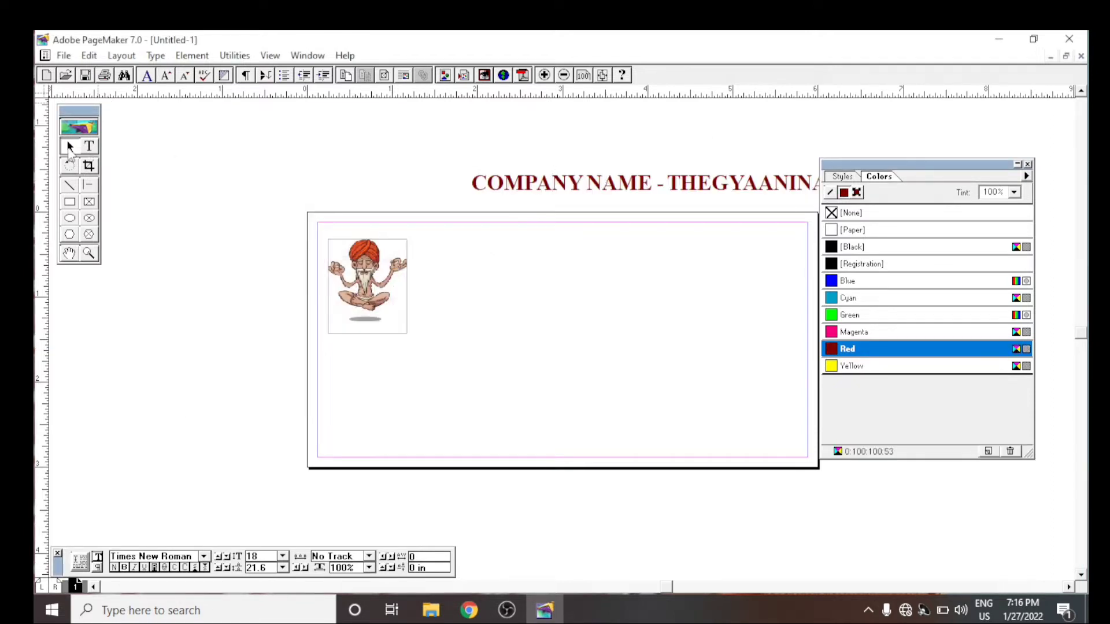
left_click(708, 174)
left_click_drag(708, 174, 571, 185)
left_click_drag(761, 211, 709, 207)
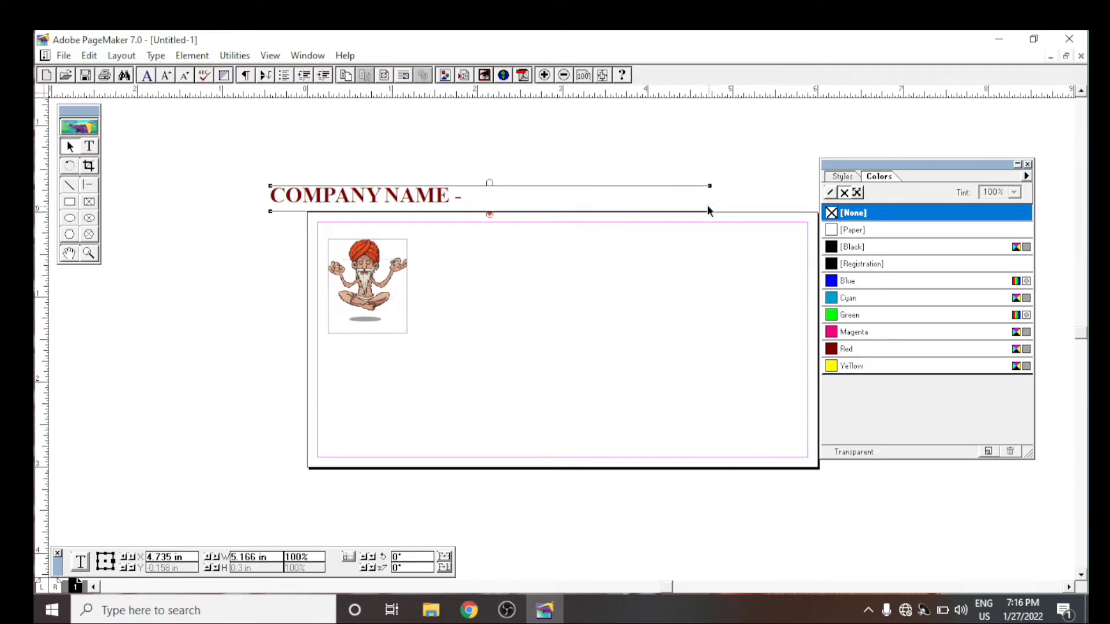
key("ctrl+z")
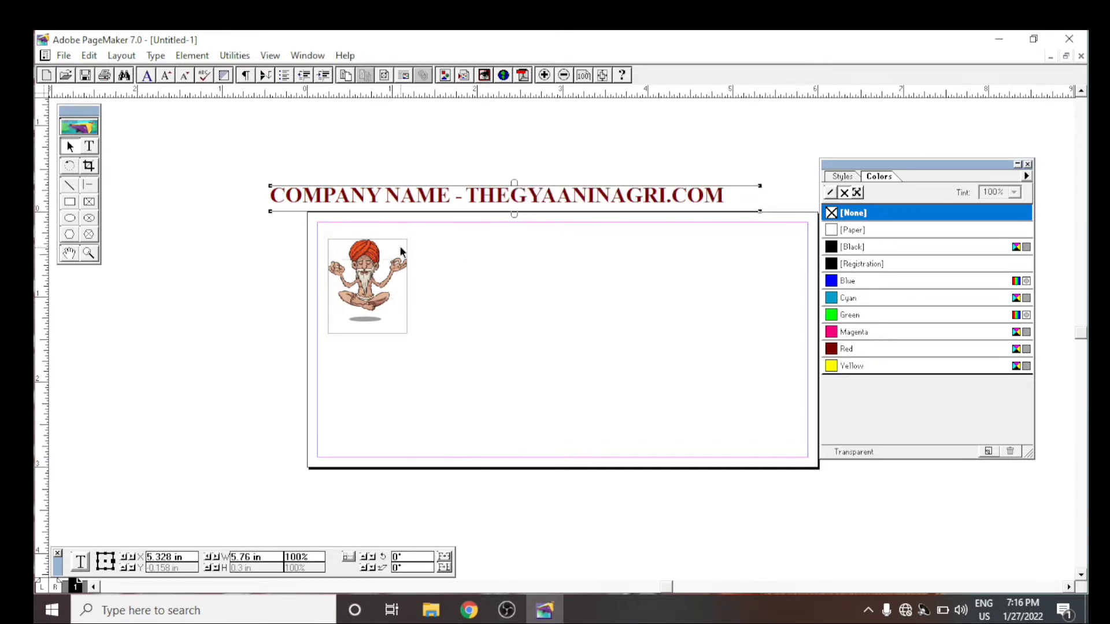
- Set the font size of the entire company name line to 14
left_click(90, 146)
left_click_drag(467, 196, 666, 195)
left_click(497, 196)
left_click(730, 195)
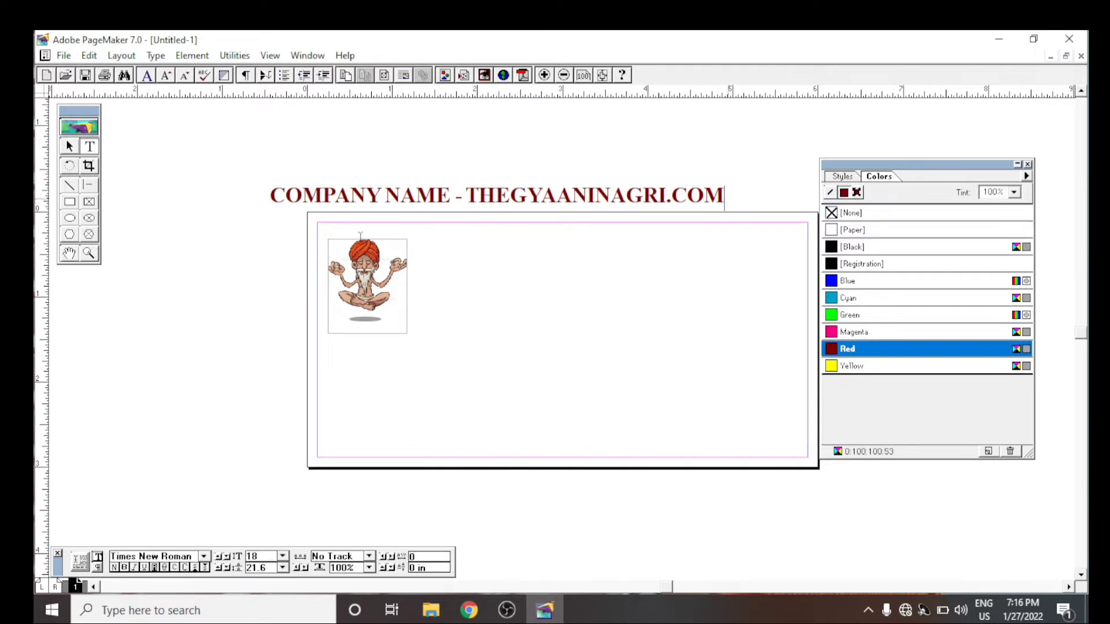
triple_click(298, 207)
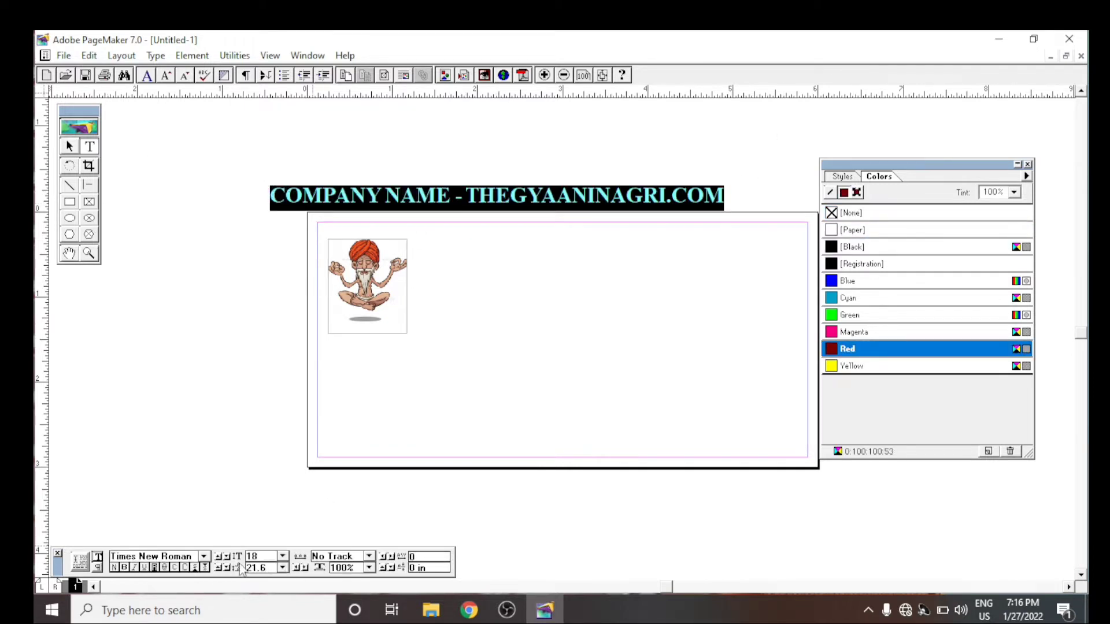
left_click(283, 556)
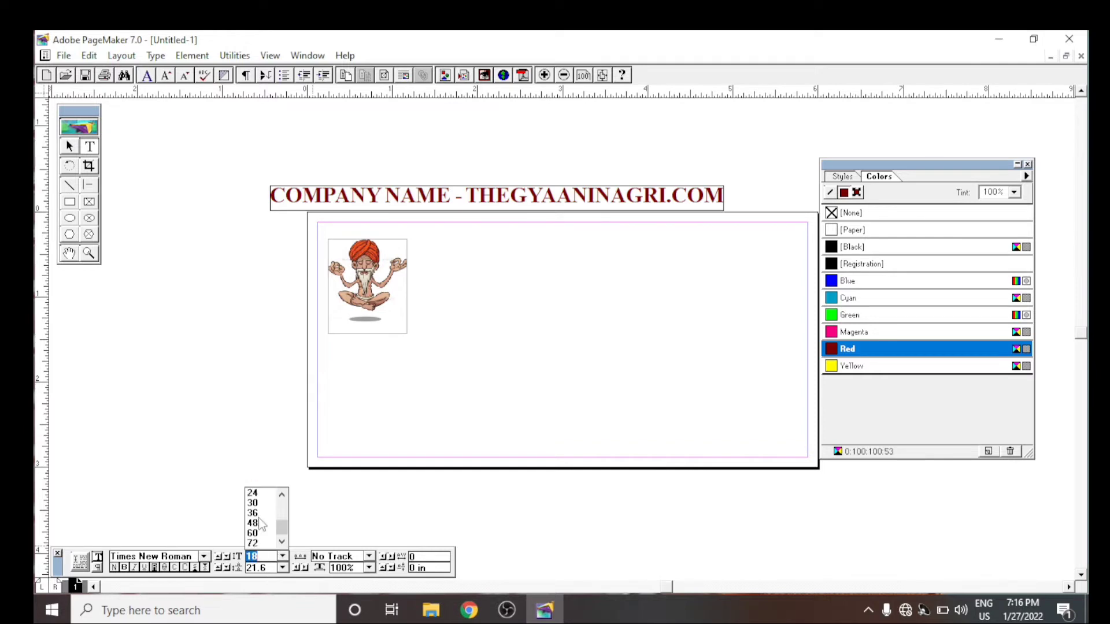
scroll(259, 520, "up", 2)
left_click(254, 531)
- Move the company name line onto the page at the upper margin and shift the picture down below it
left_click(68, 150)
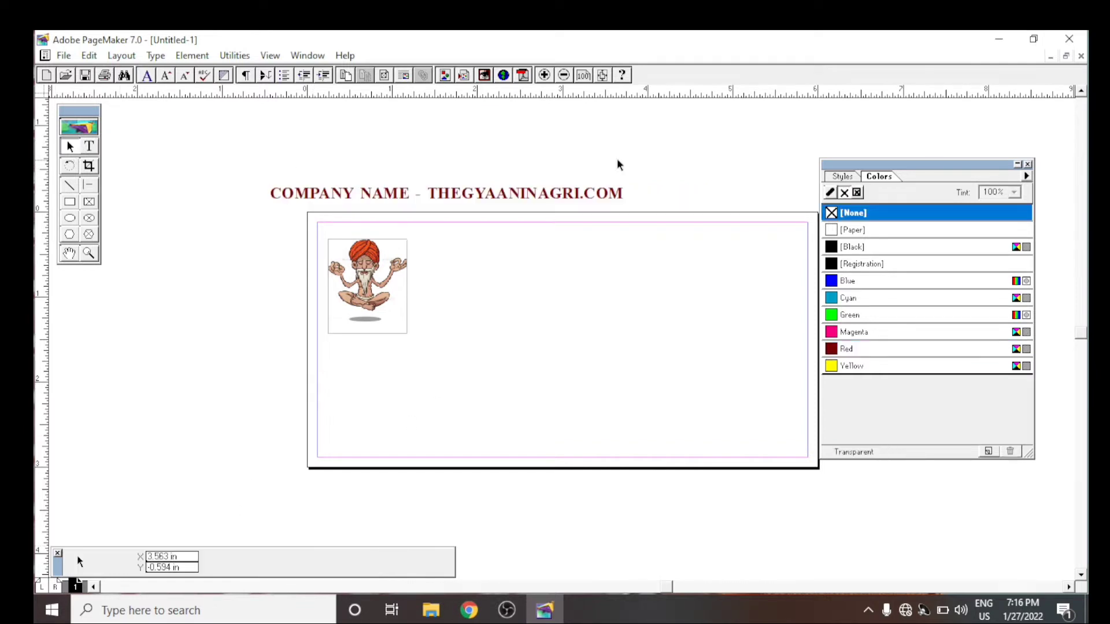
left_click_drag(512, 196, 594, 232)
left_click(386, 279)
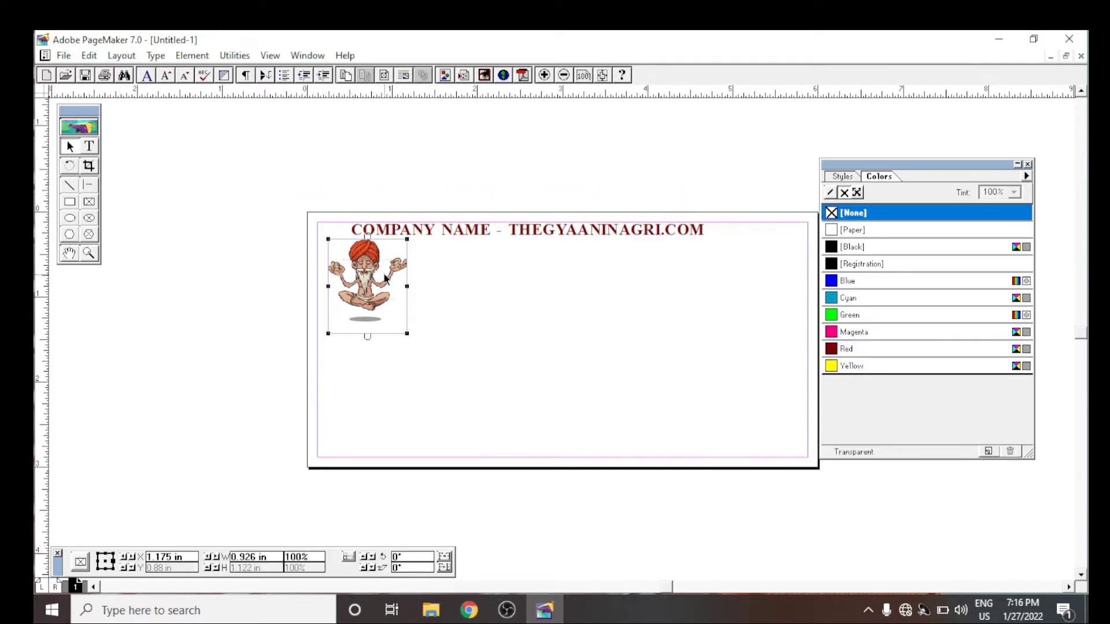
left_click_drag(385, 279, 385, 325)
- Try to set the company name line's font size to 10 in the story editor, and return to the layout
left_click(577, 234)
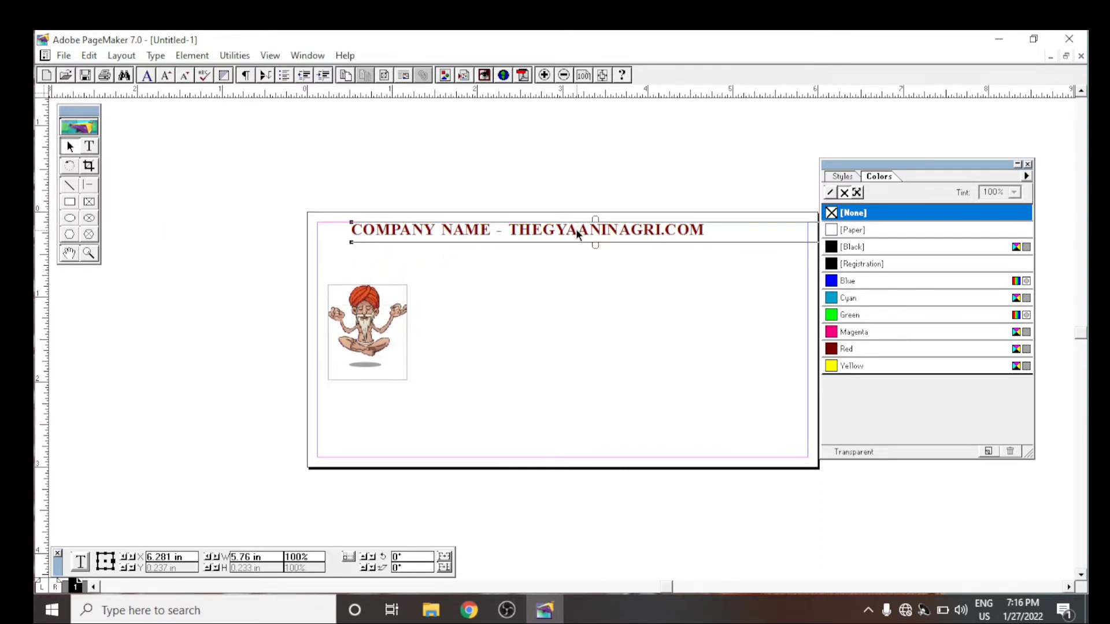
triple_click(548, 226)
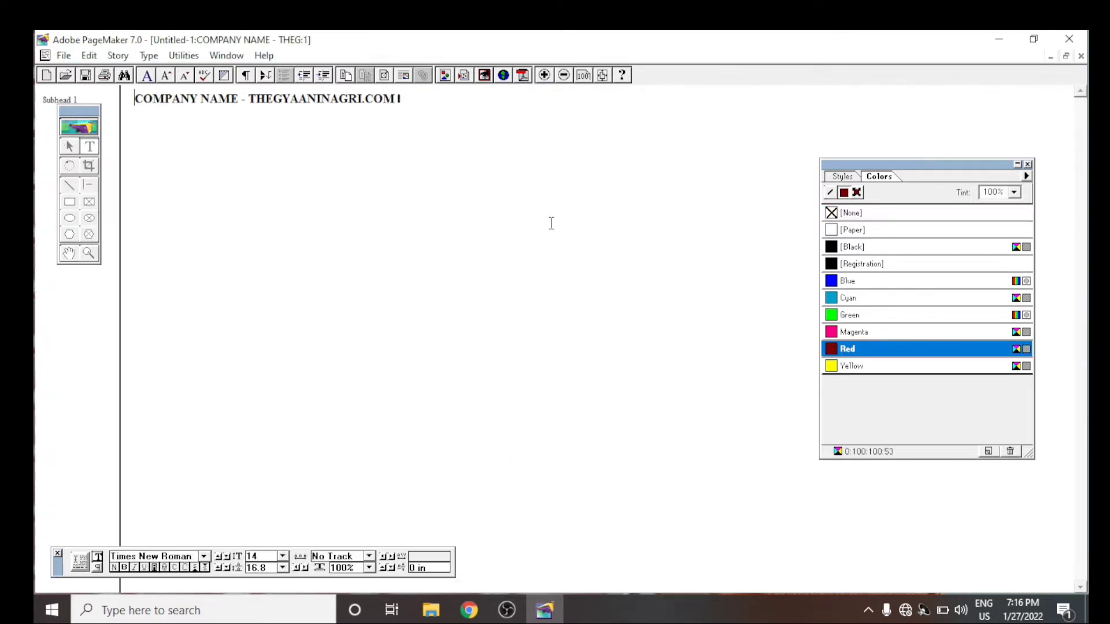
left_click(282, 556)
scroll(272, 543, "down", 1)
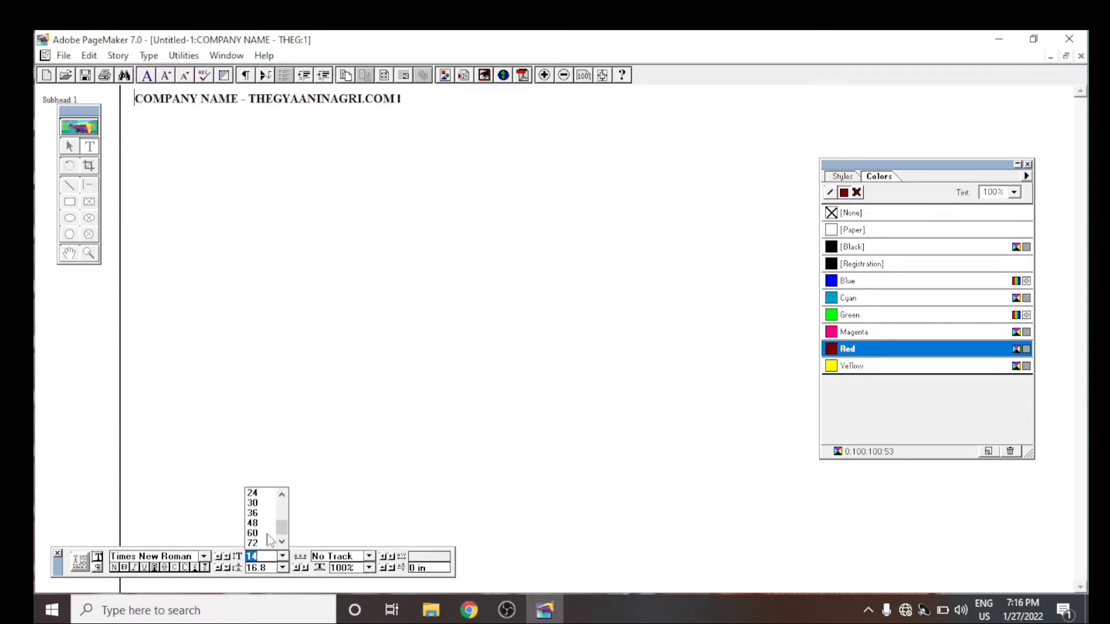
type("10")
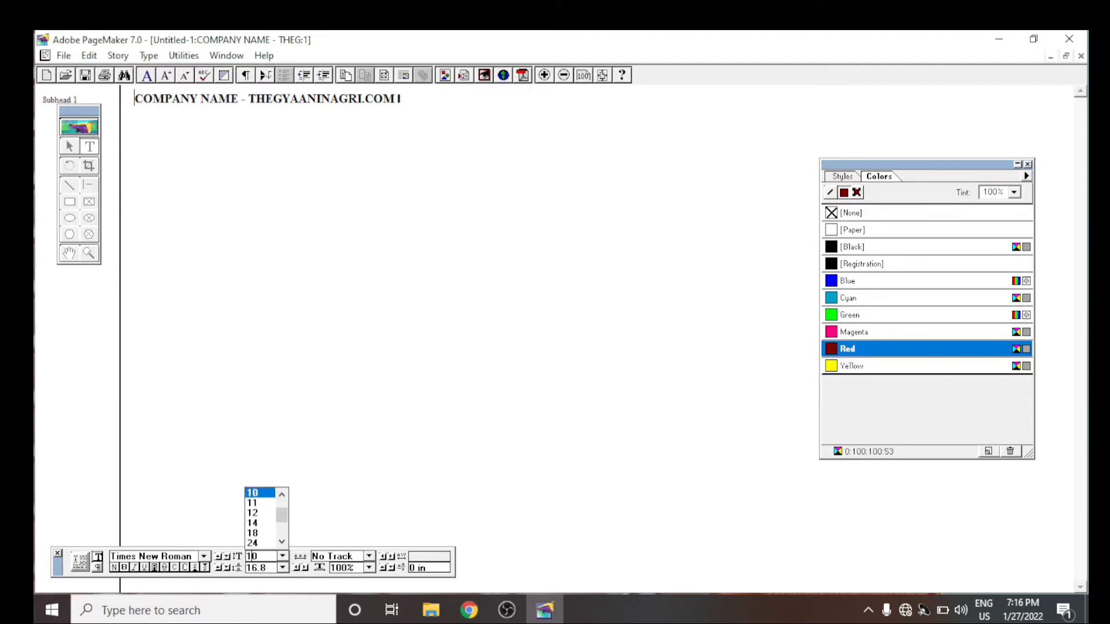
key("Return")
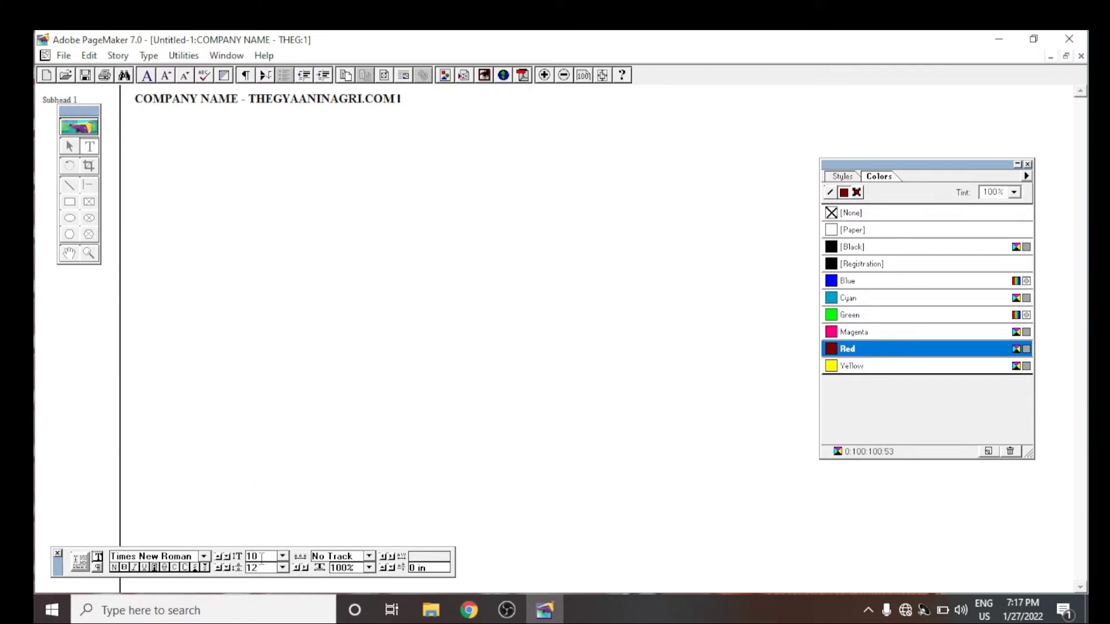
left_click(1081, 56)
- Set the font size of the entire company name line to 16
left_click(89, 146)
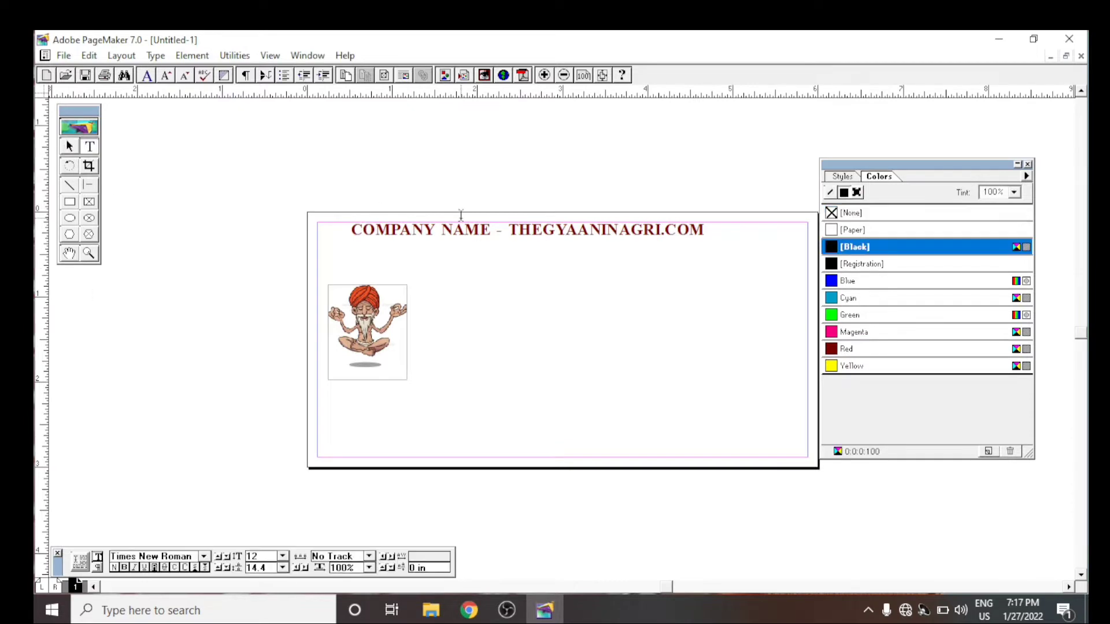
triple_click(545, 230)
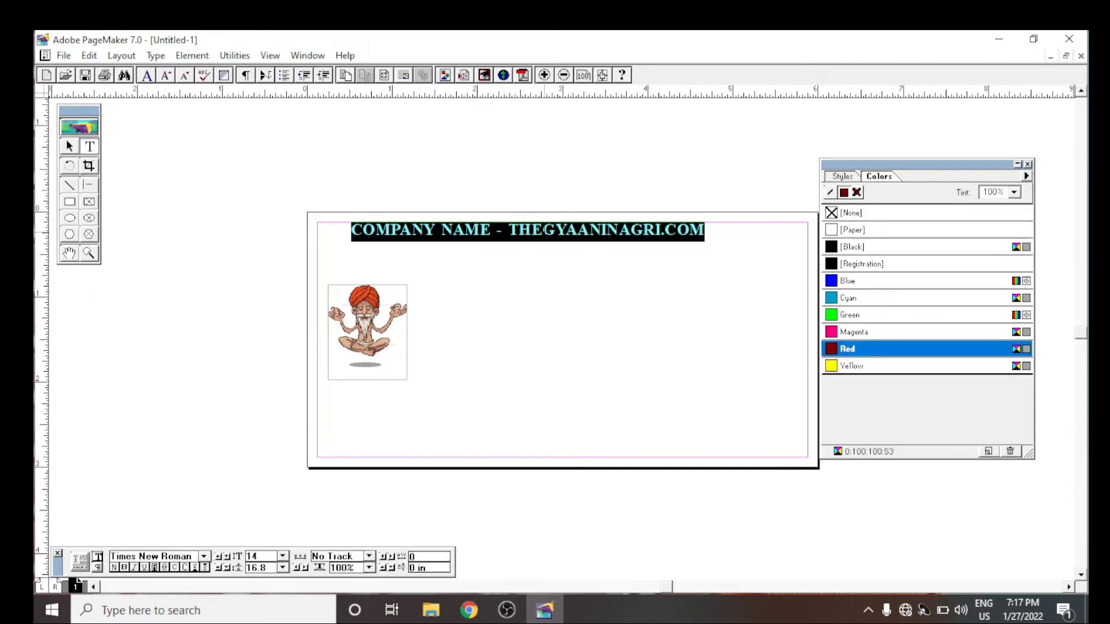
double_click(258, 557)
type("16")
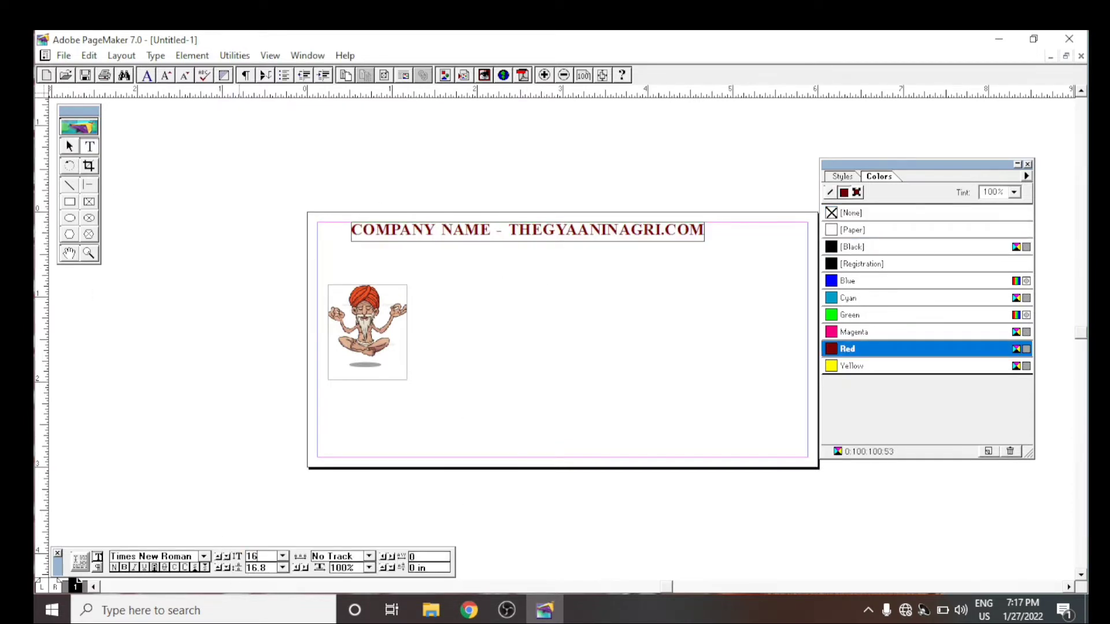
key("Return")
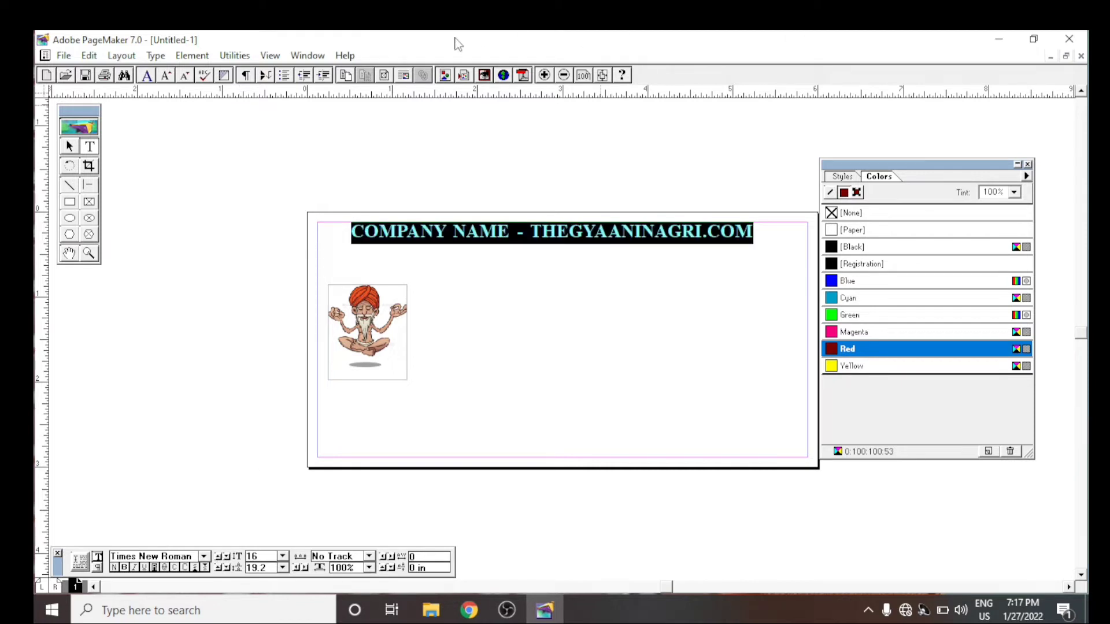
- Nudge the company name line slightly down and to the right so it sits inside the upper margin
left_click(69, 147)
key("Down")
key("Down")
key("Down")
key("Down")
key("Down")
key("Down")
key("Down")
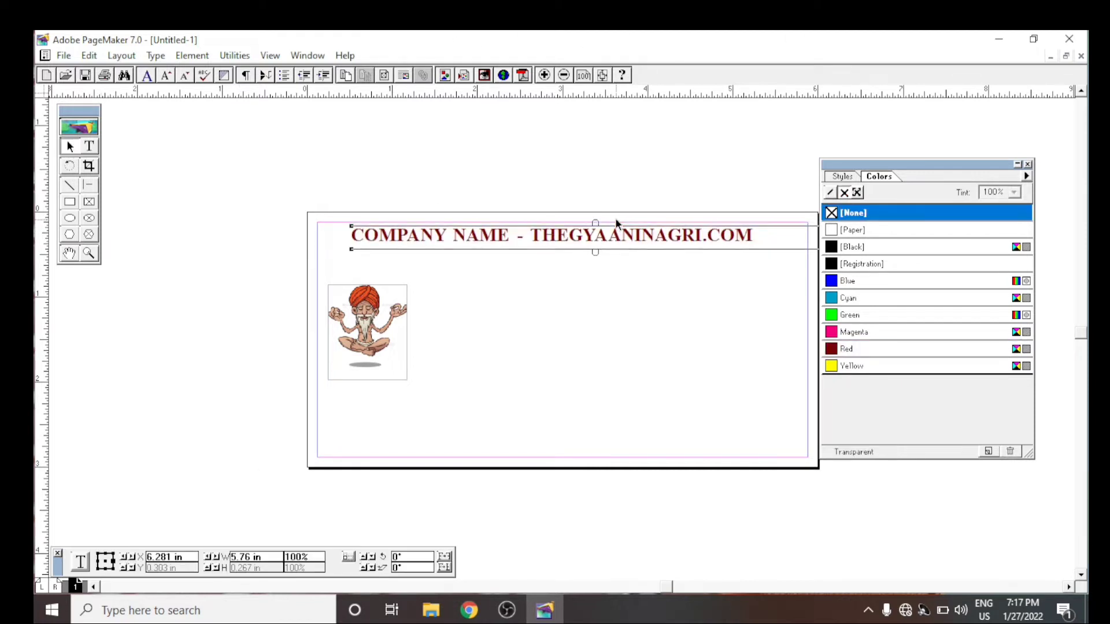
key("Right")
key("Right")
key("Right")
key("Right")
key("Right")
key("Right")
key("Right")
key("Right")
key("Right")
key("Right")
key("Right")
key("Right")
left_click(616, 220)
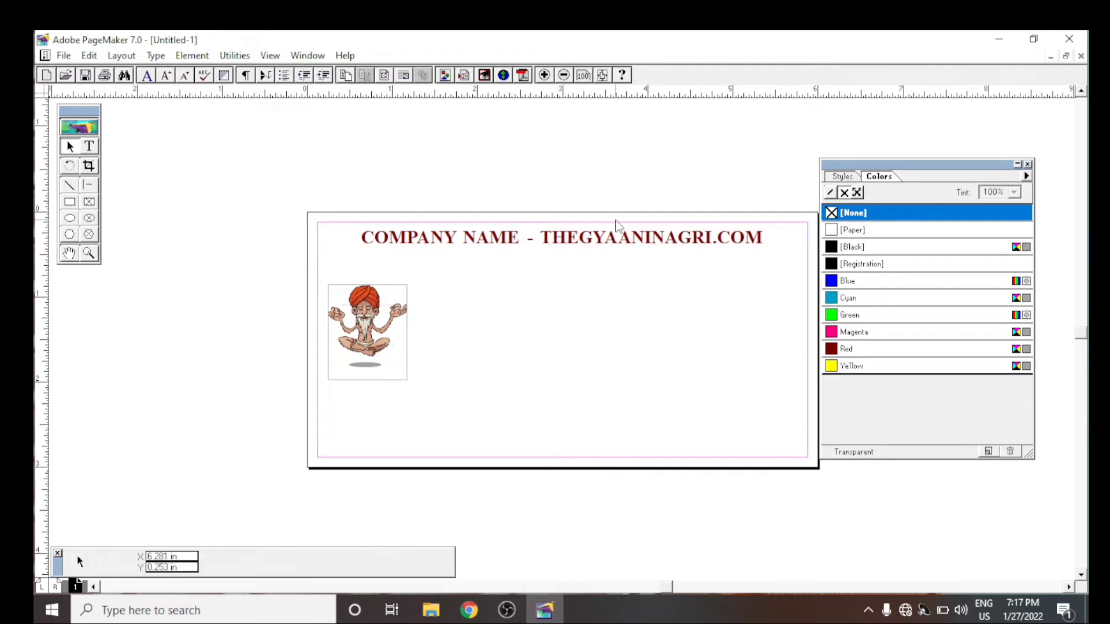
left_click(618, 238)
key("Right")
key("Right")
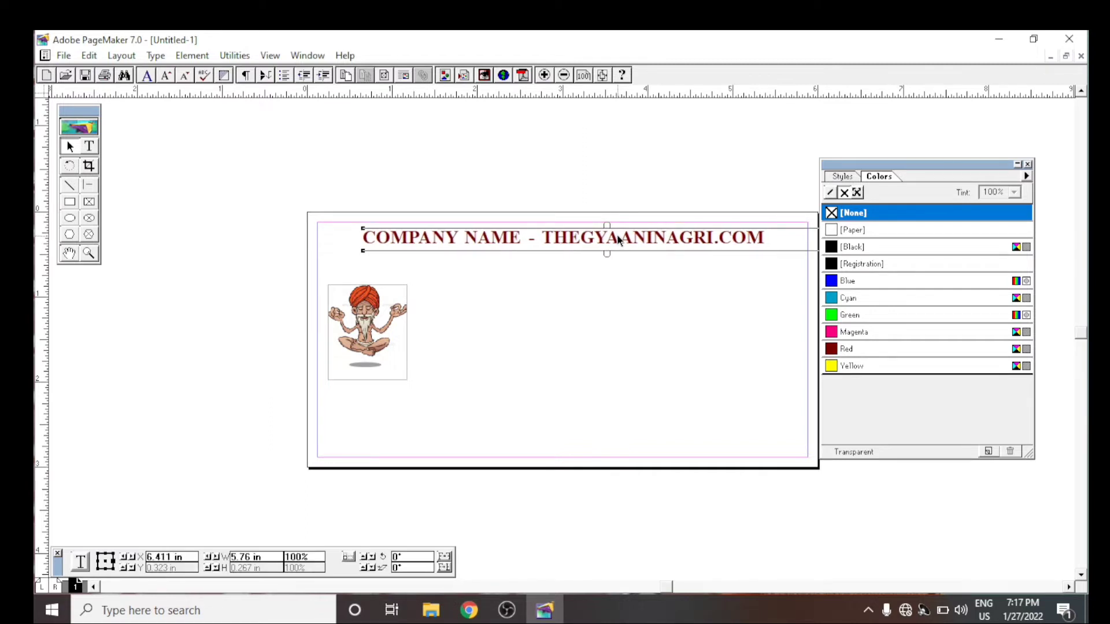
key("Right")
- Fine-tune the company name line's position just below the upper margin, roughly centred across the page
mouse_move(618, 234)
left_mouse_down()
mouse_move(621, 185)
mouse_move(615, 224)
left_mouse_up()
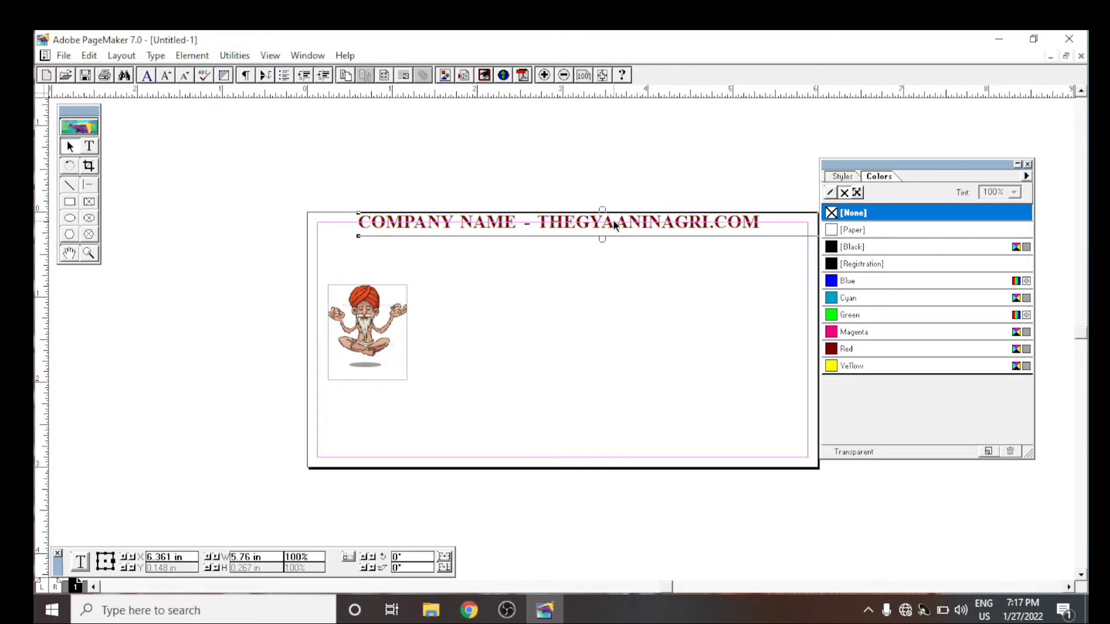
key("Down")
key("Down")
key("Down")
key("Down")
key("Down")
key("Right")
key("Right")
key("Right")
key("Down")
key("Down")
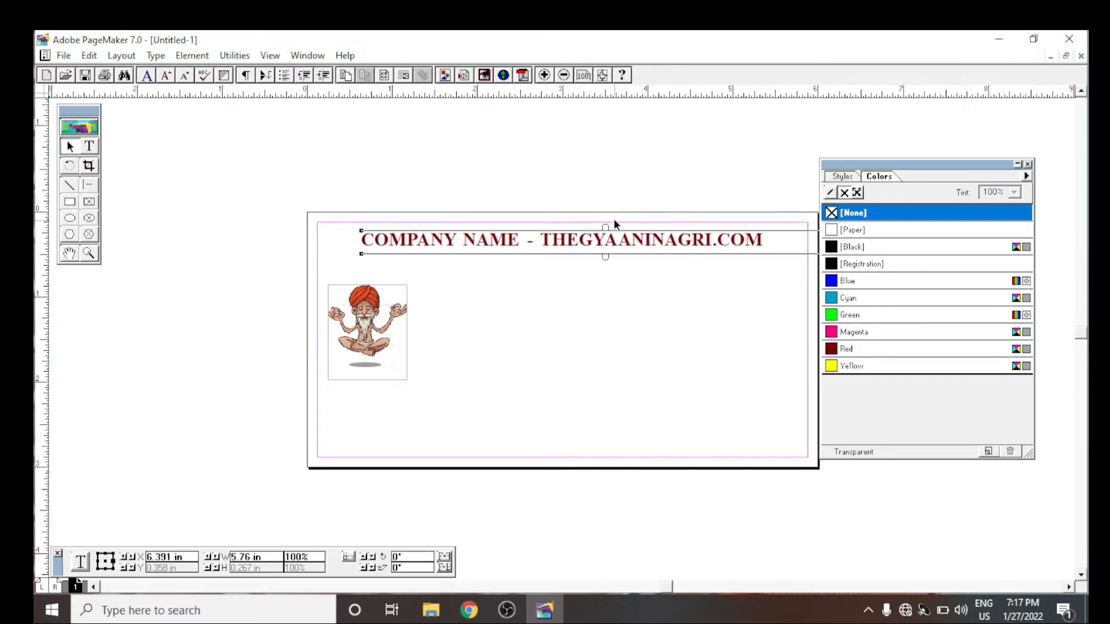
left_click(609, 176)
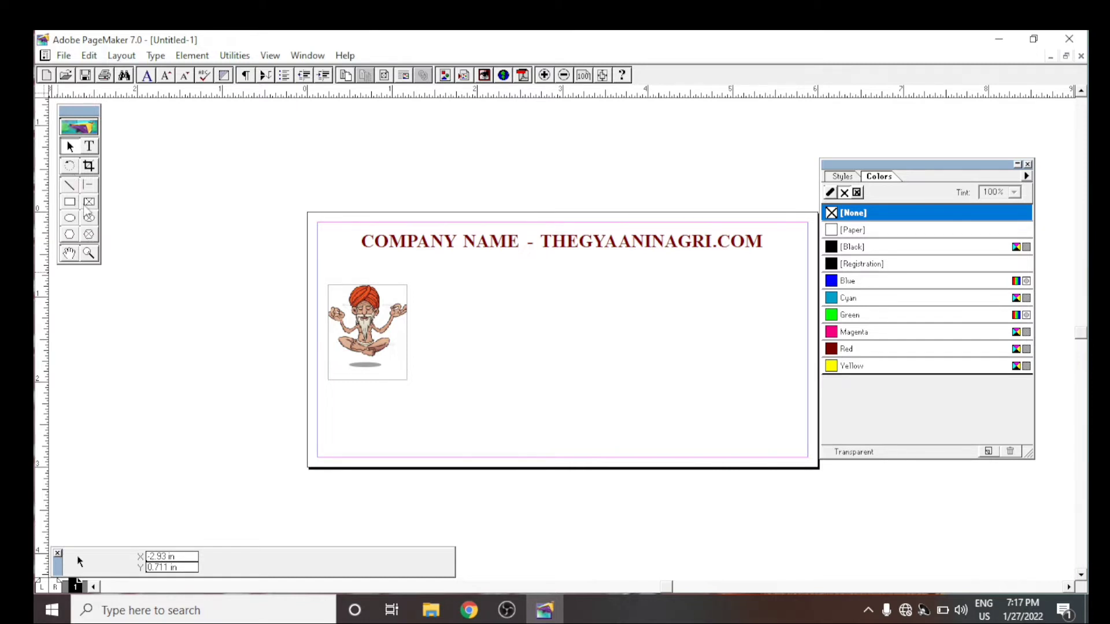
- Create a text block to the right of the picture with a "NAME :-" line holding the person's full name
left_click(89, 146)
left_click_drag(460, 281, 801, 413)
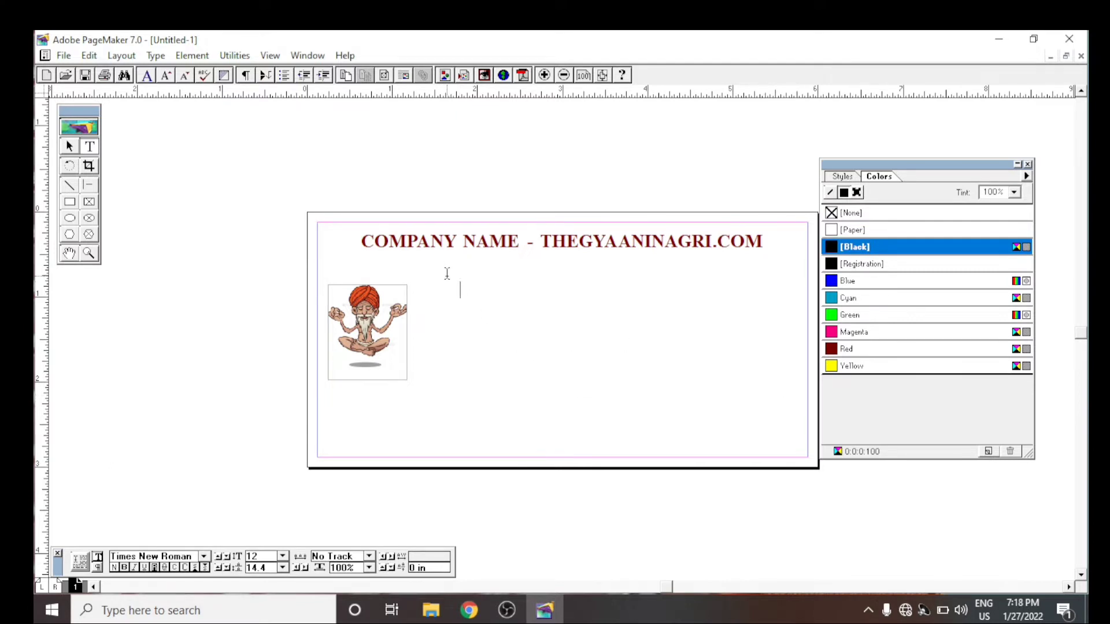
type("NAME")
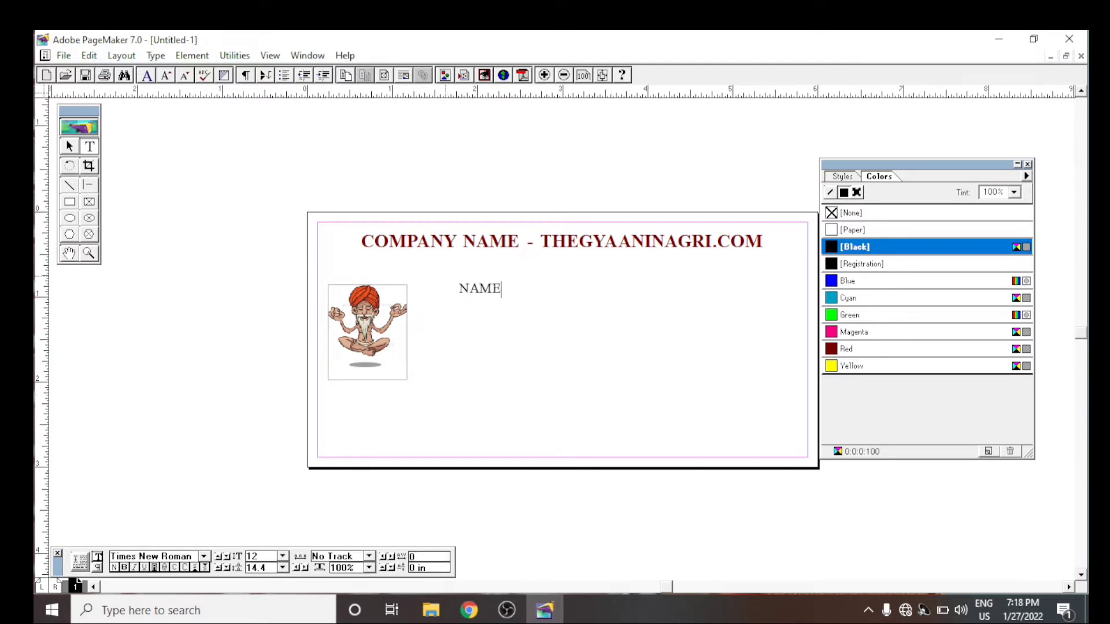
type(":")
key("BackSpace")
type(":")
key("Left")
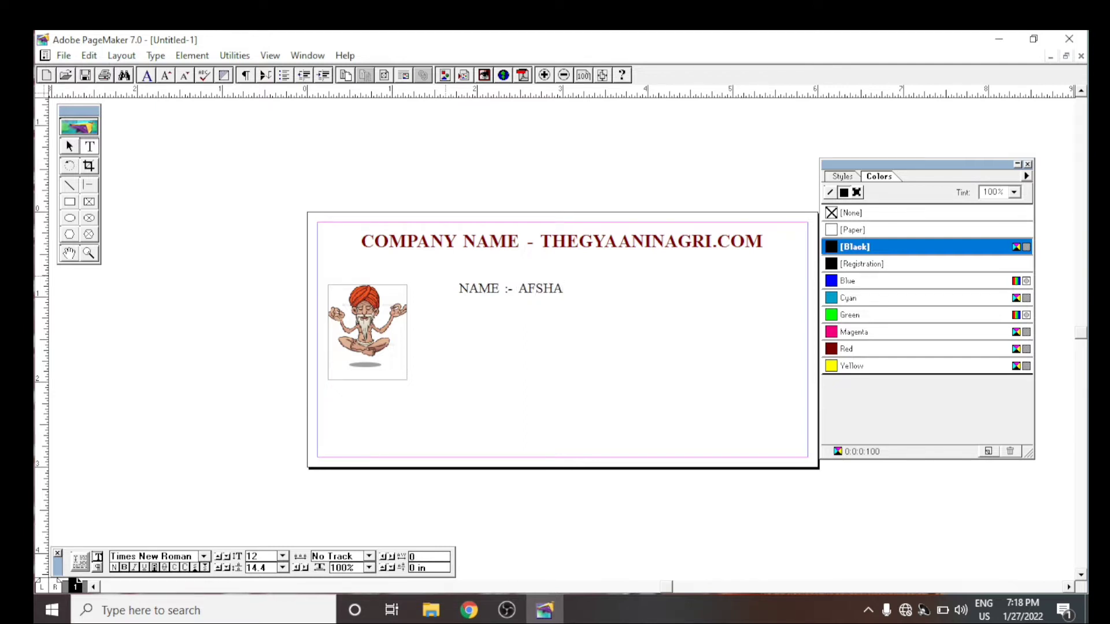
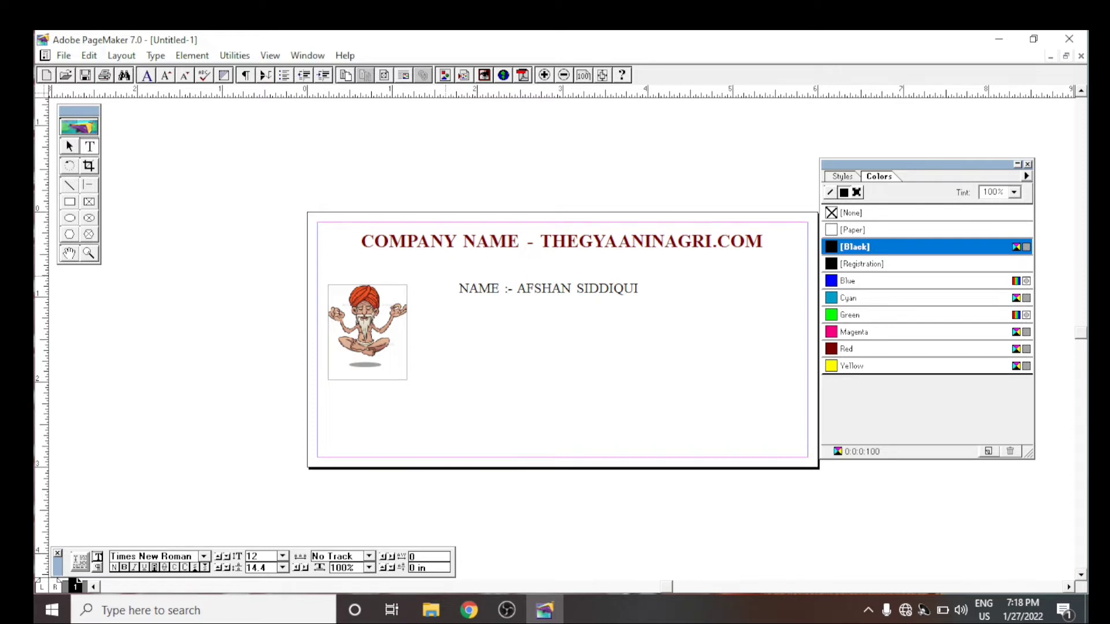
type("JOB TITLE :- COM")
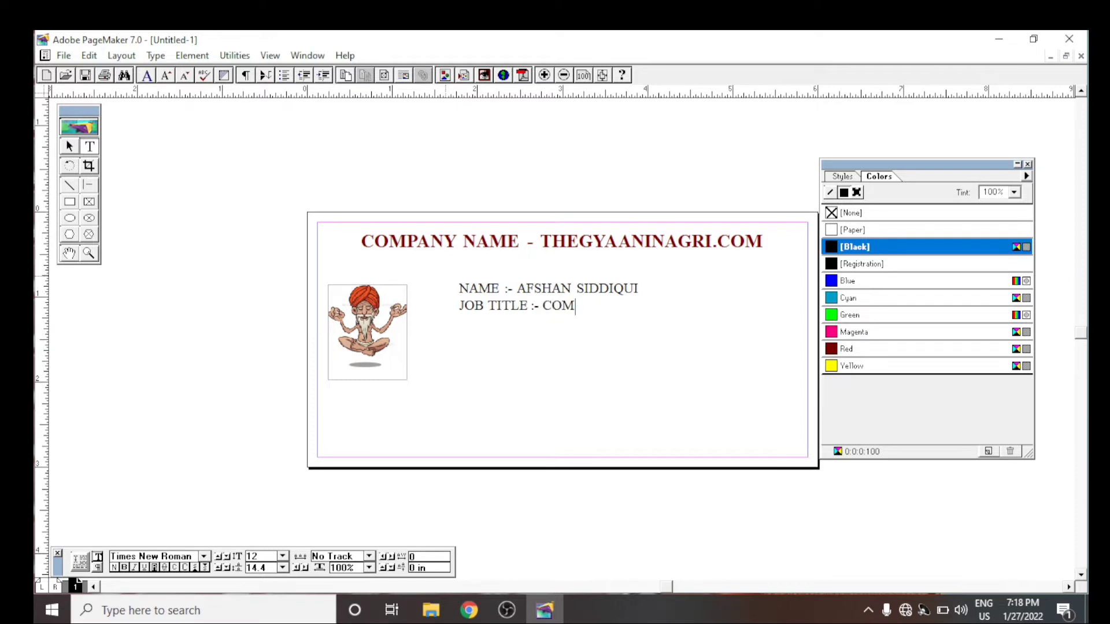
type("PUTER OPREATER")
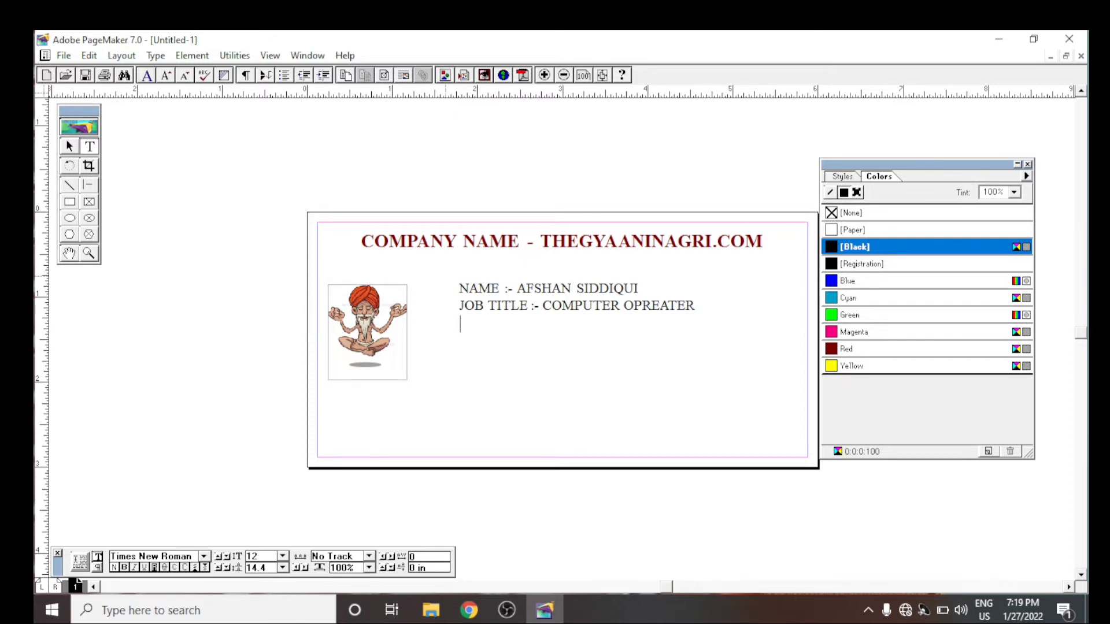
- Add an "ID NO, :-" line with the ID number below the job title, and remove the surplus text begun after it
key("BackSpace")
key("BackSpace")
key("BackSpace")
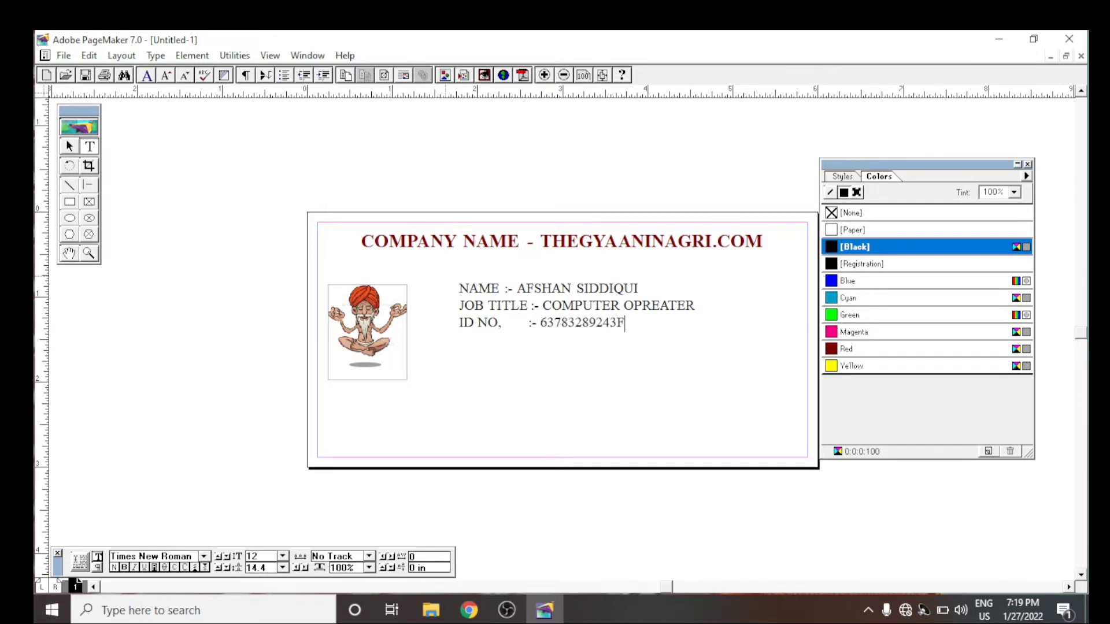
key("BackSpace")
key("BackSpace")
key("BackSpace")
key("BackSpace")
- Move the details block to the right and line up the NAME and ID NO colons along a new vertical guide at about 3.4 in
left_click(69, 146)
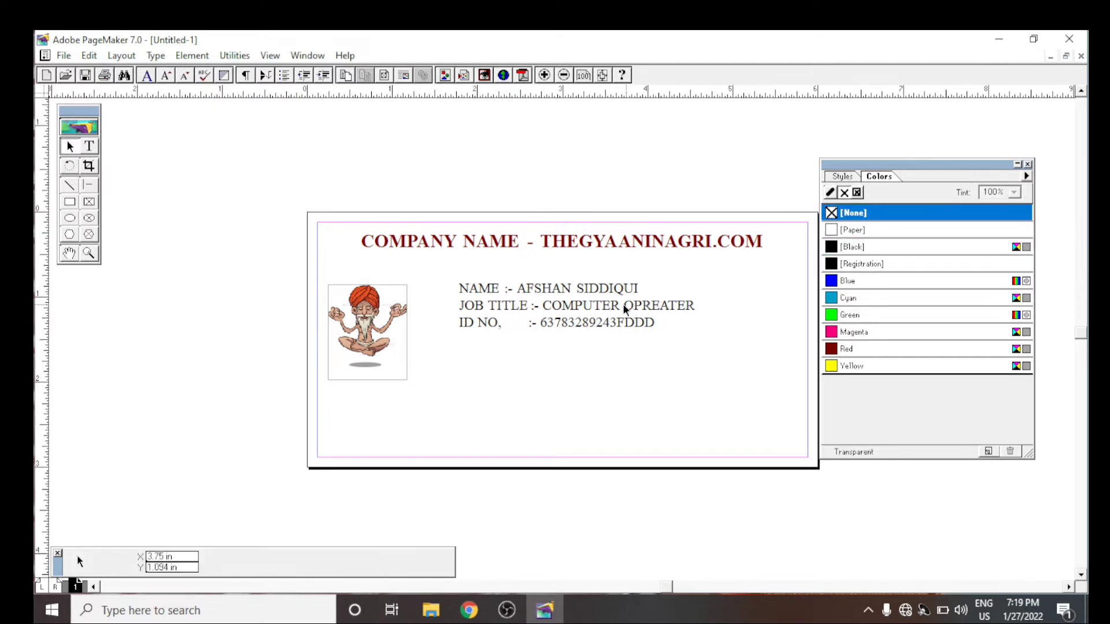
left_click_drag(581, 306, 644, 310)
left_click(93, 148)
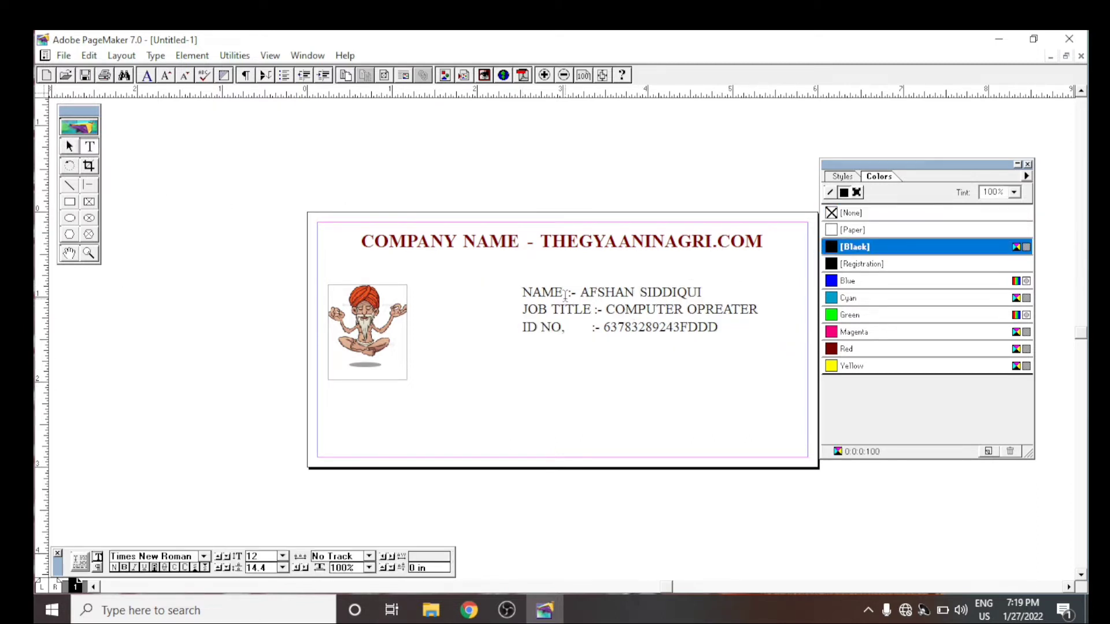
left_click(565, 295)
left_click_drag(41, 306, 594, 453)
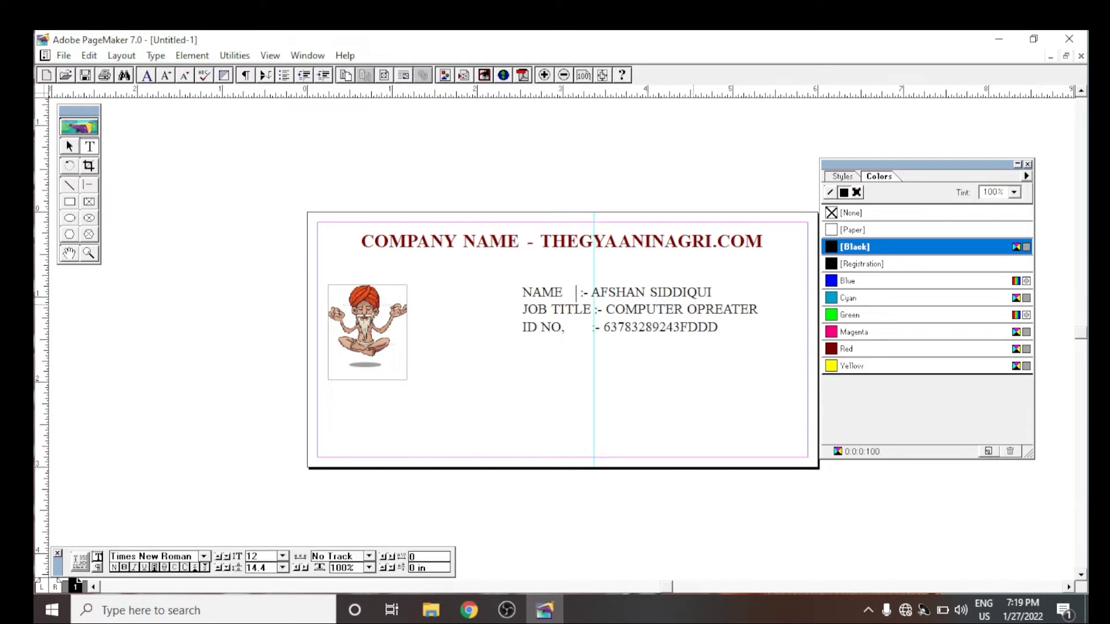
left_click(577, 329)
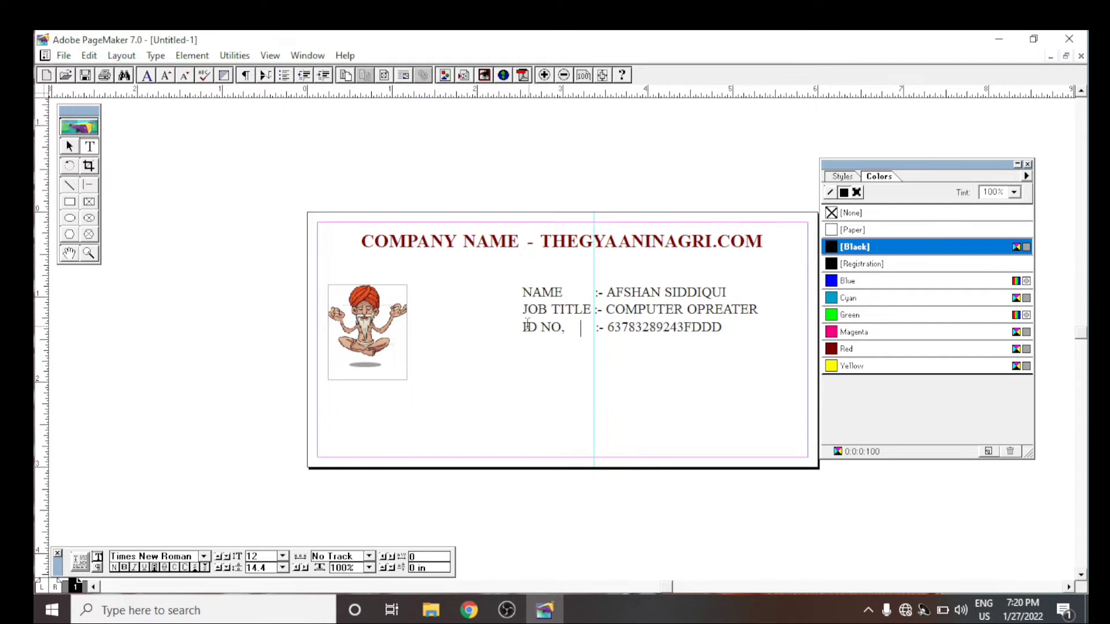
- Make all three lines of the details block bold
left_click_drag(726, 333, 517, 294)
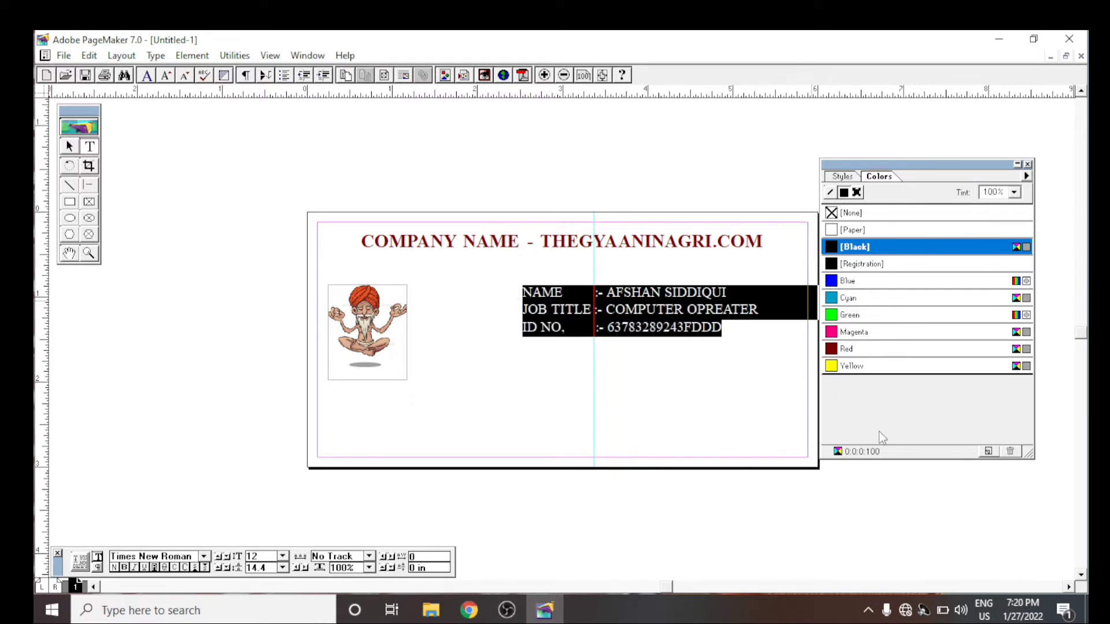
left_click(124, 567)
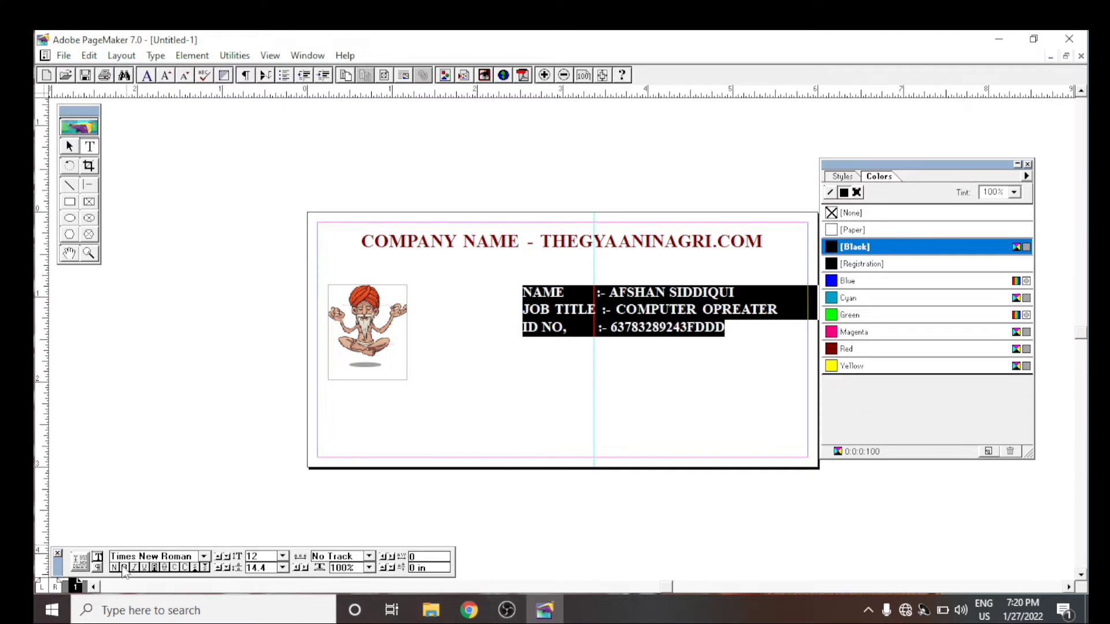
left_click(276, 212)
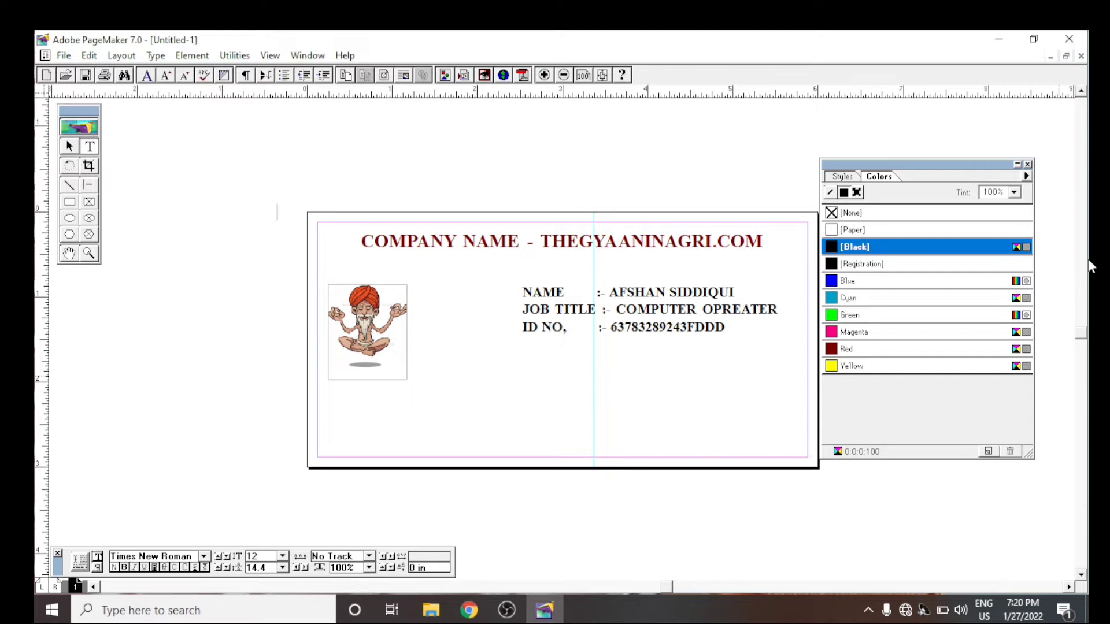
- Shift the details block slightly to the right and down
left_click(70, 146)
left_click_drag(614, 313, 652, 315)
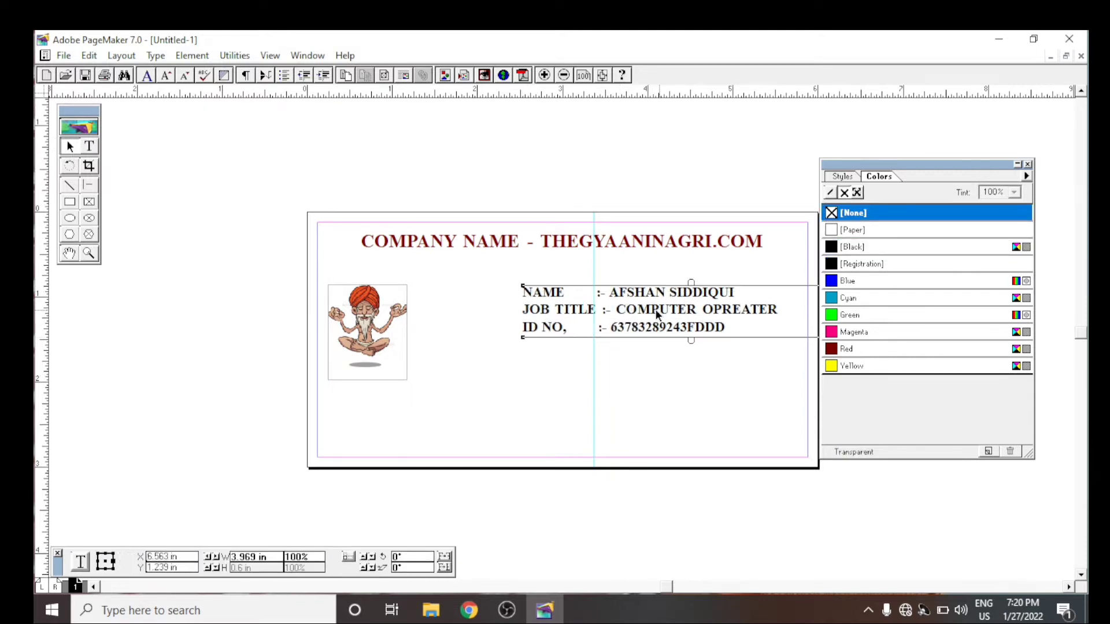
left_click(607, 156)
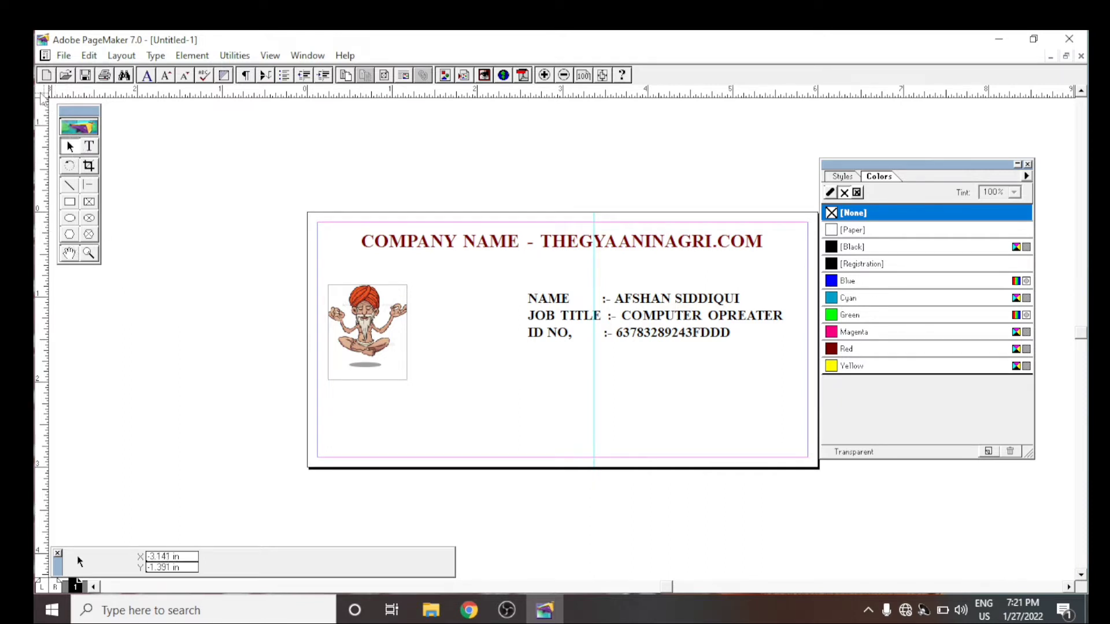
- Add a "DATE OF BIRTH" line with the person's date of birth below the ID number
left_click(89, 147)
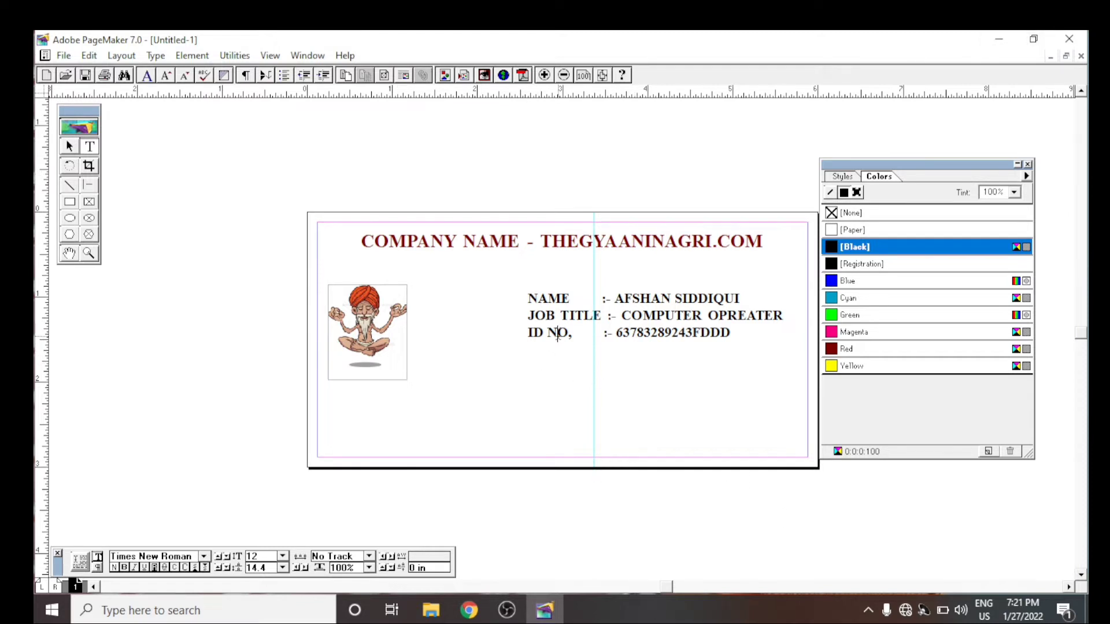
left_click(799, 373)
key("Return")
type("DATE OF ")
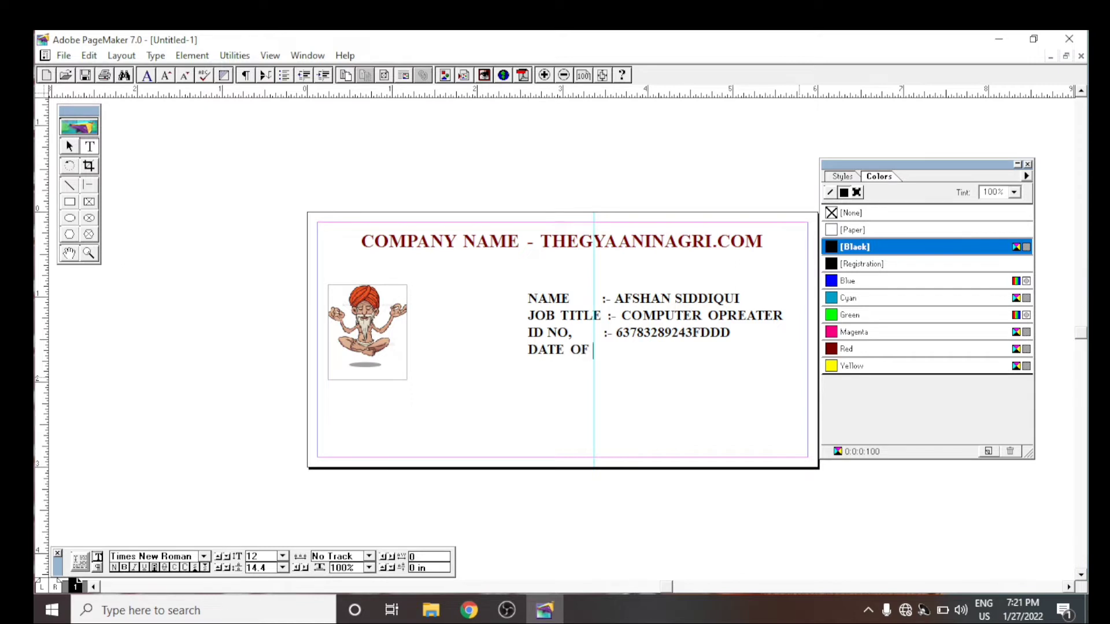
type("BIRTH")
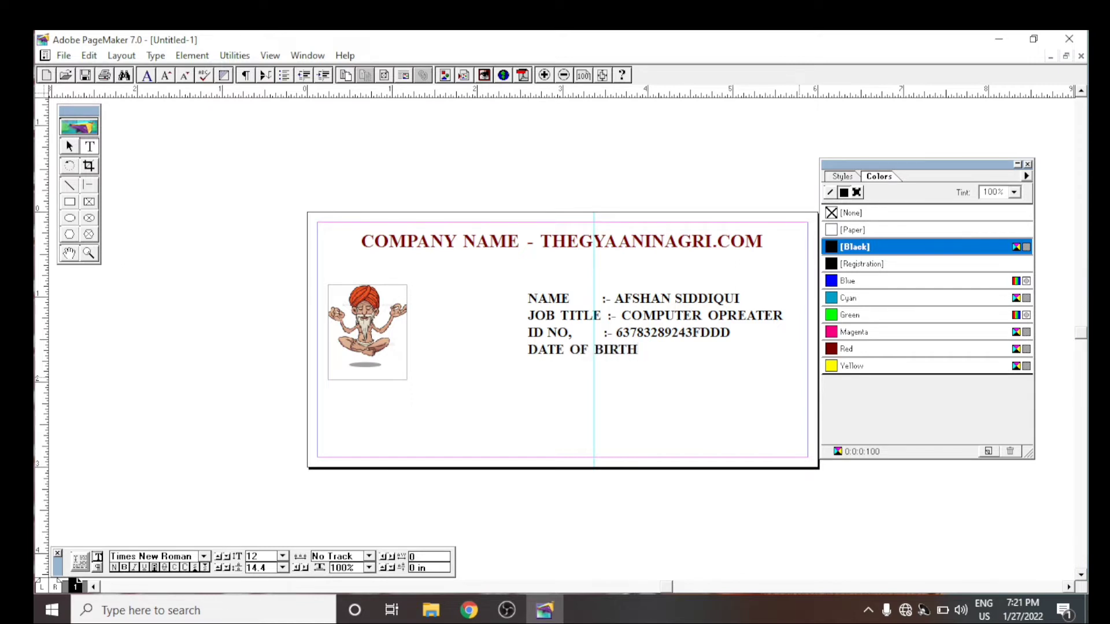
type(" 15/09/1999")
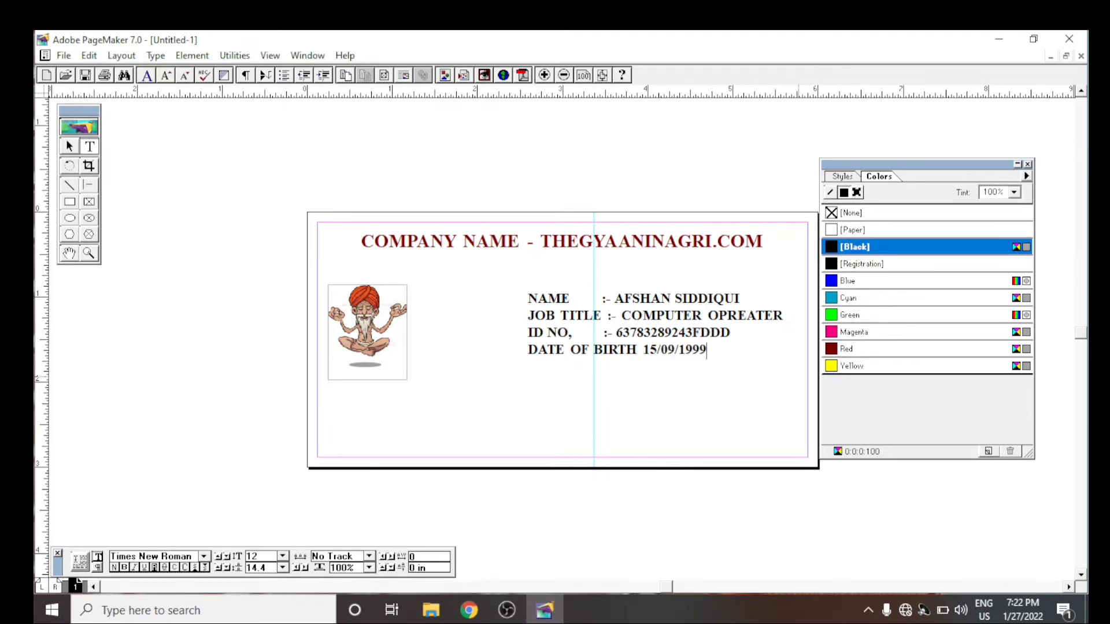
- Copy the ":-" separator from the ID NO line and paste it before the date in the DATE OF BIRTH line
left_click_drag(617, 333, 603, 333)
right_click(604, 333)
left_click(636, 356)
left_click(638, 351)
right_click(638, 352)
left_click(683, 132)
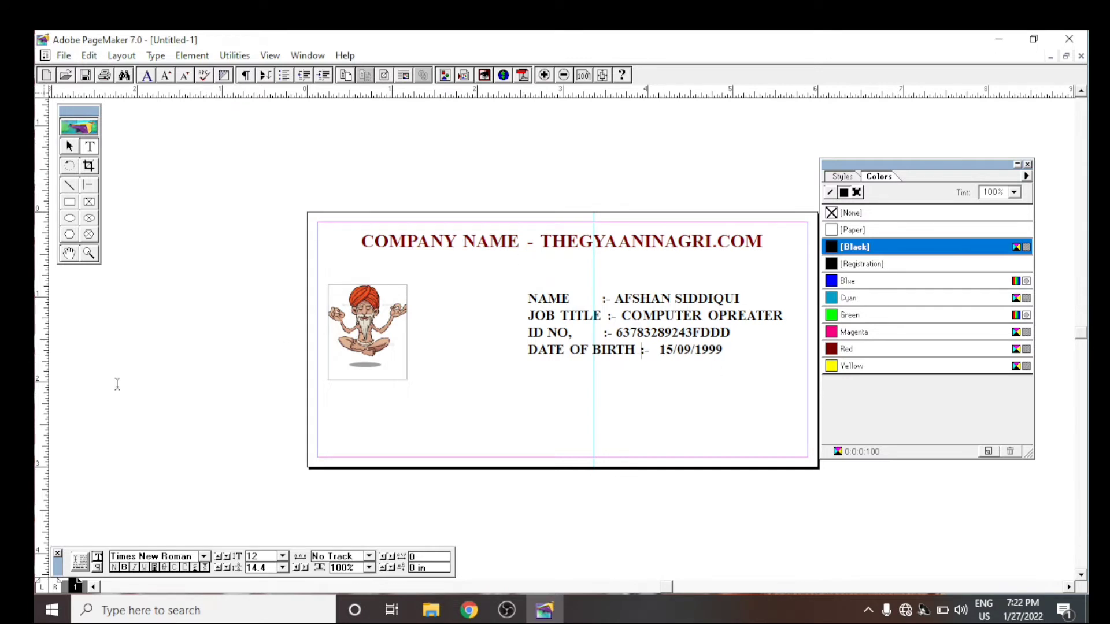
- Add a vertical guide at about 3.5 in and pull the JOB TITLE colon back onto it
left_click_drag(40, 249, 604, 453)
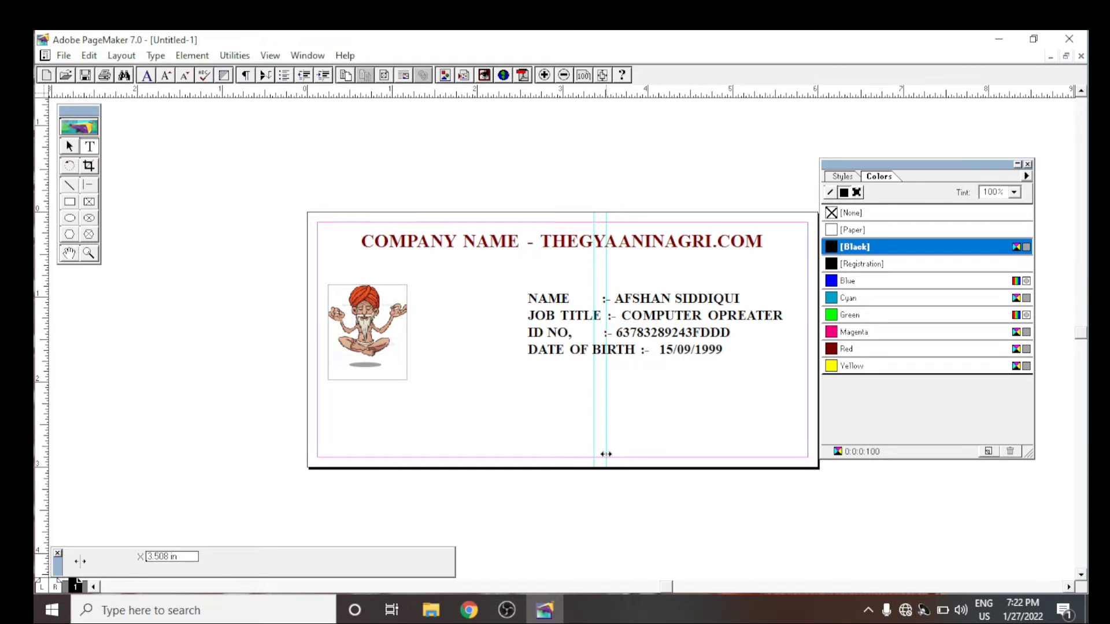
left_click_drag(605, 454, 604, 461)
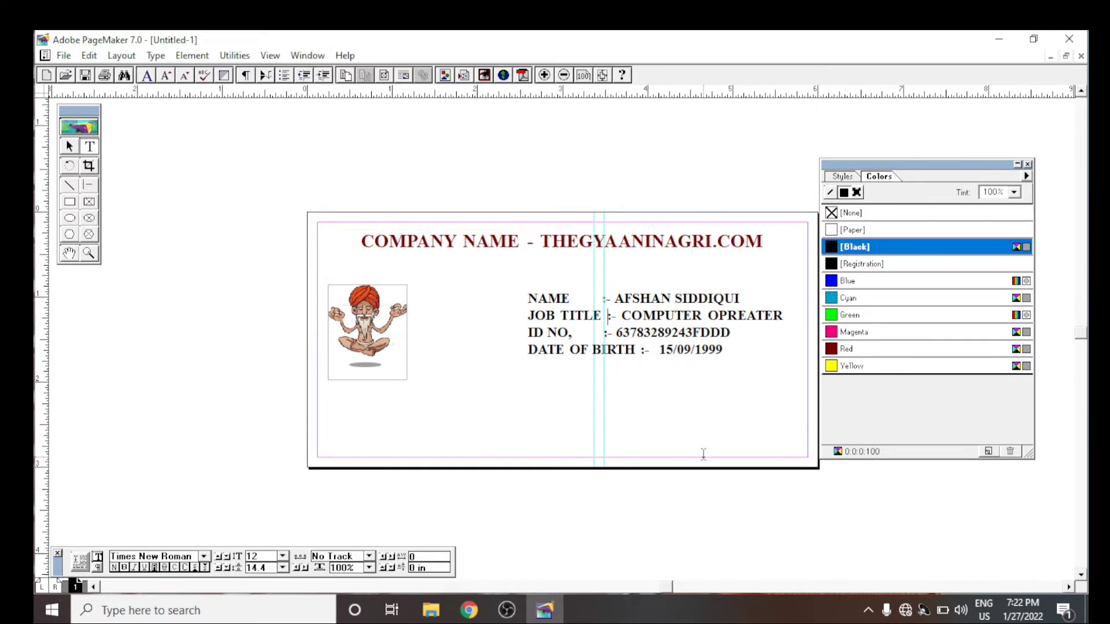
key("BackSpace")
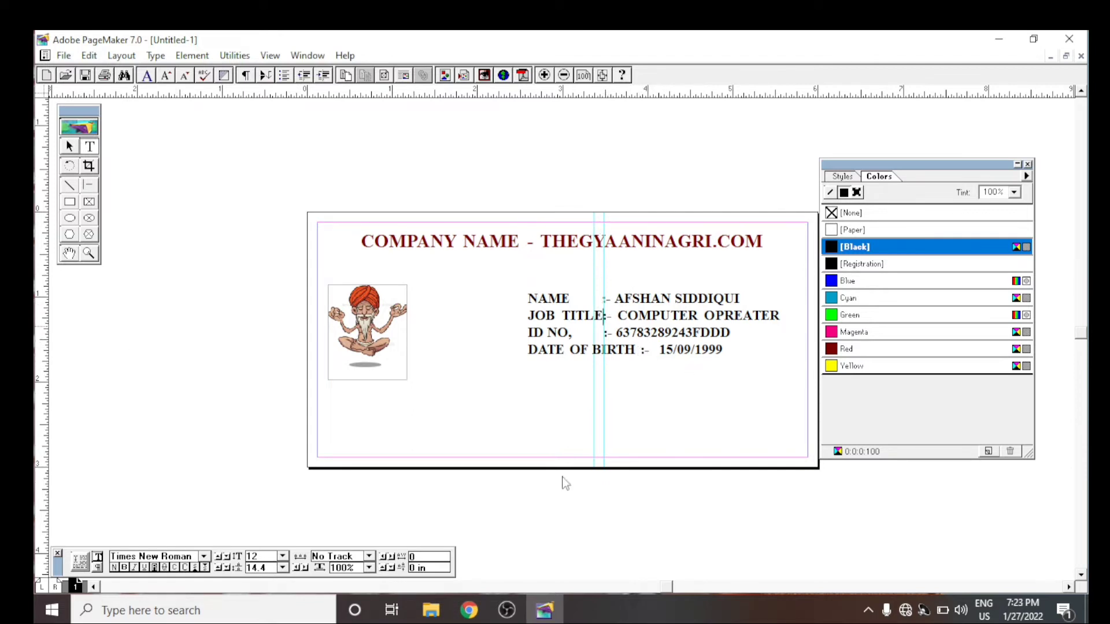
- Add a vertical guide at about 3.92 in and space out the ID NO, JOB TITLE and NAME colons to line up with it
left_click_drag(45, 409, 640, 499)
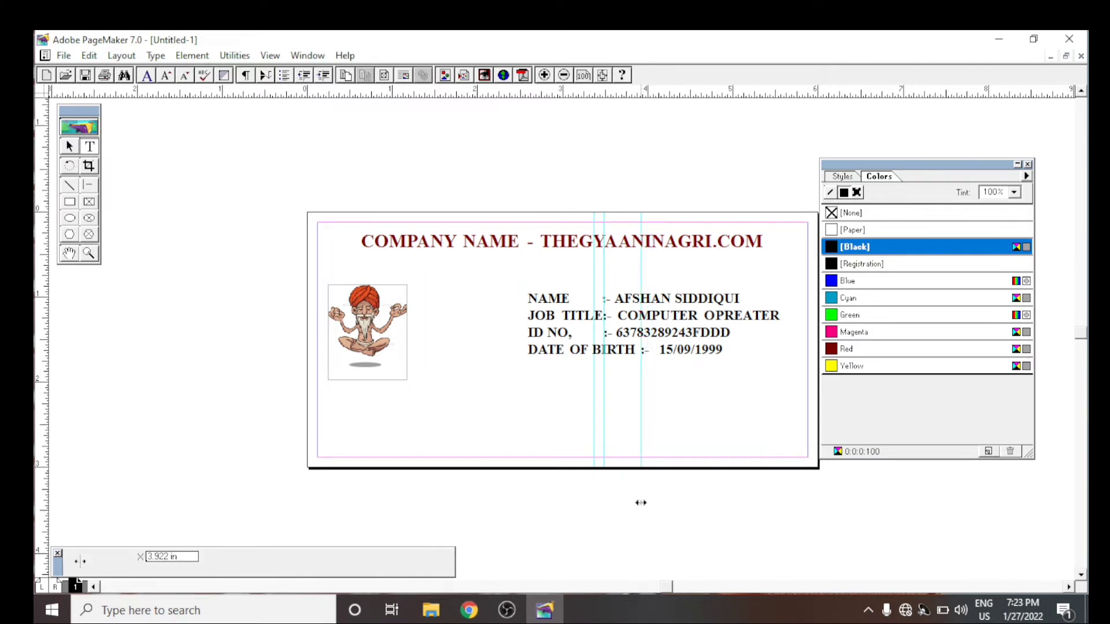
left_click(599, 335)
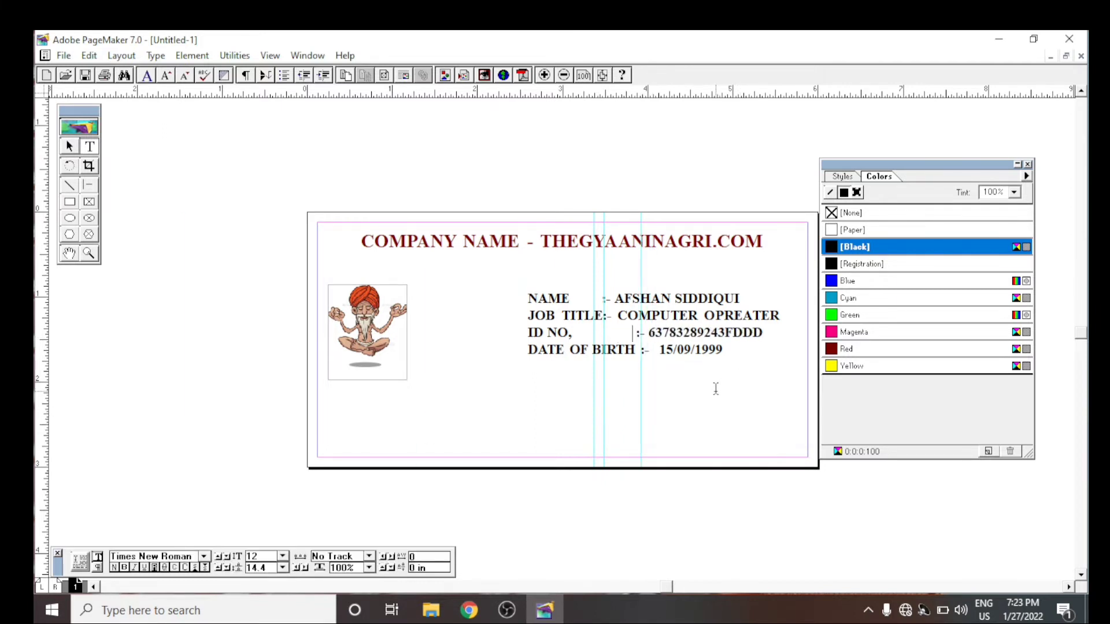
left_click(603, 315)
key("BackSpace")
key("BackSpace")
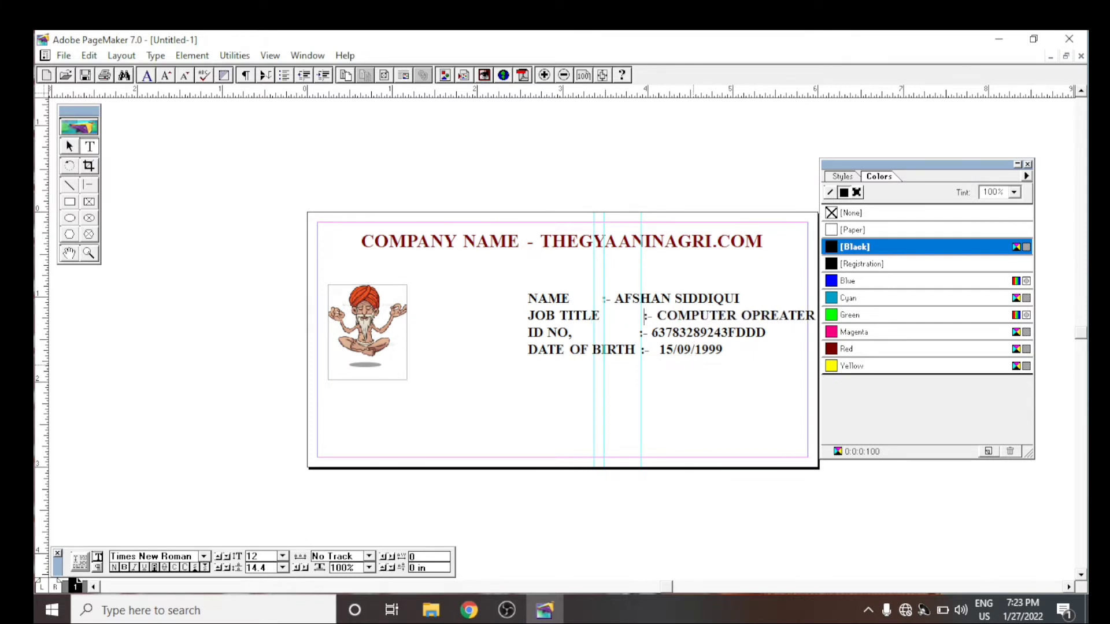
left_click(596, 306)
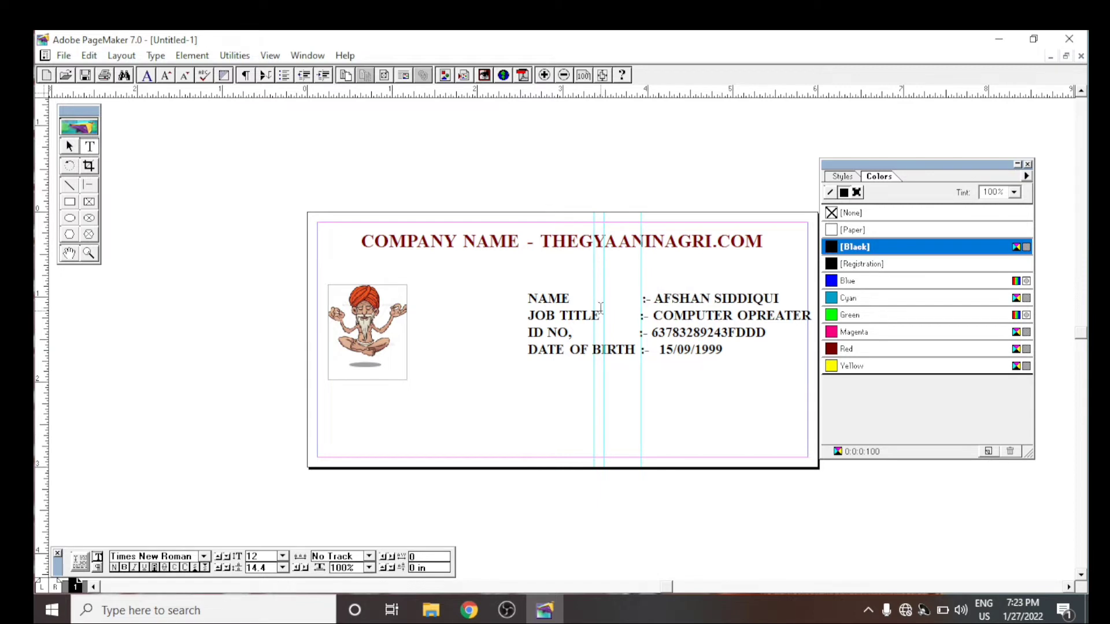
key("BackSpace")
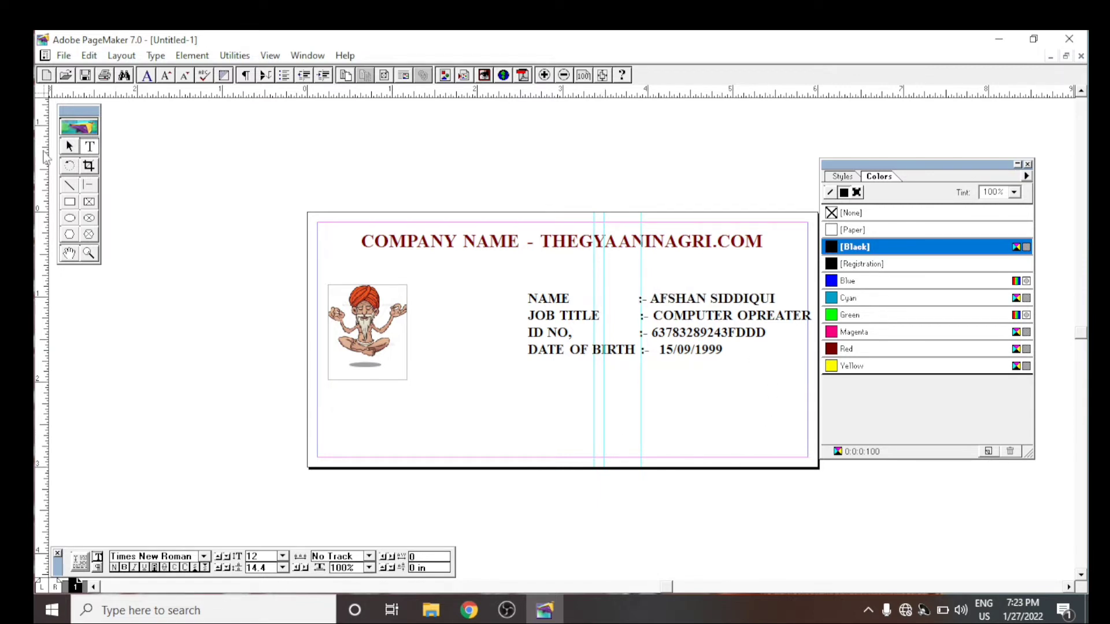
- Shift the whole details block slightly to the left, away from the page margin
left_click(69, 146)
left_click(680, 356)
left_click_drag(679, 356, 666, 355)
left_click(564, 185)
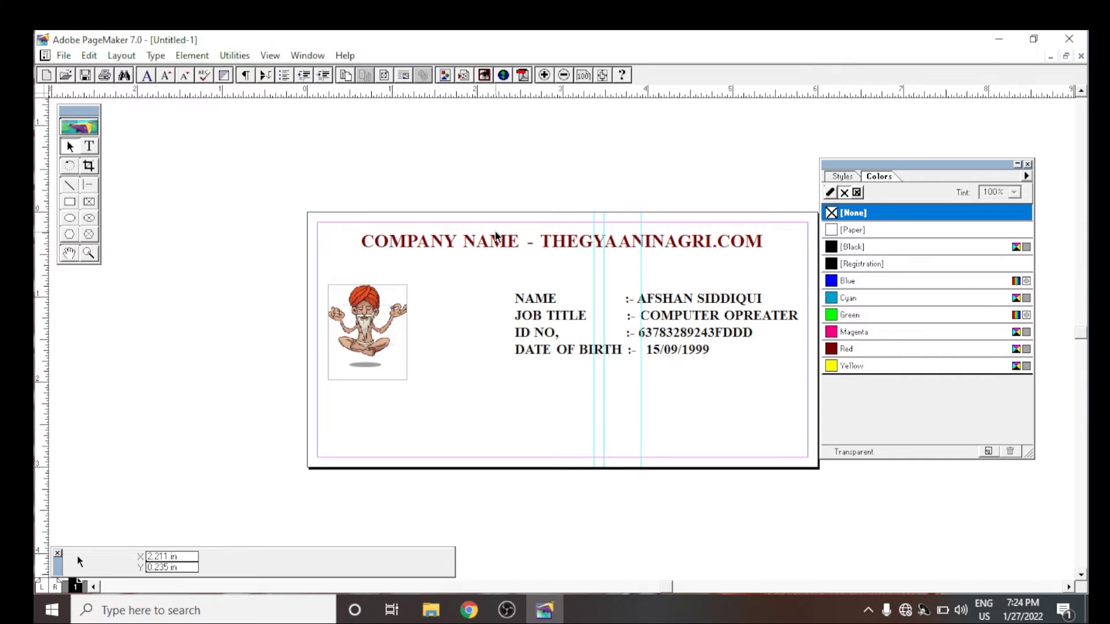
- Remove the extra space before the date in the DATE OF BIRTH line
left_click(649, 353)
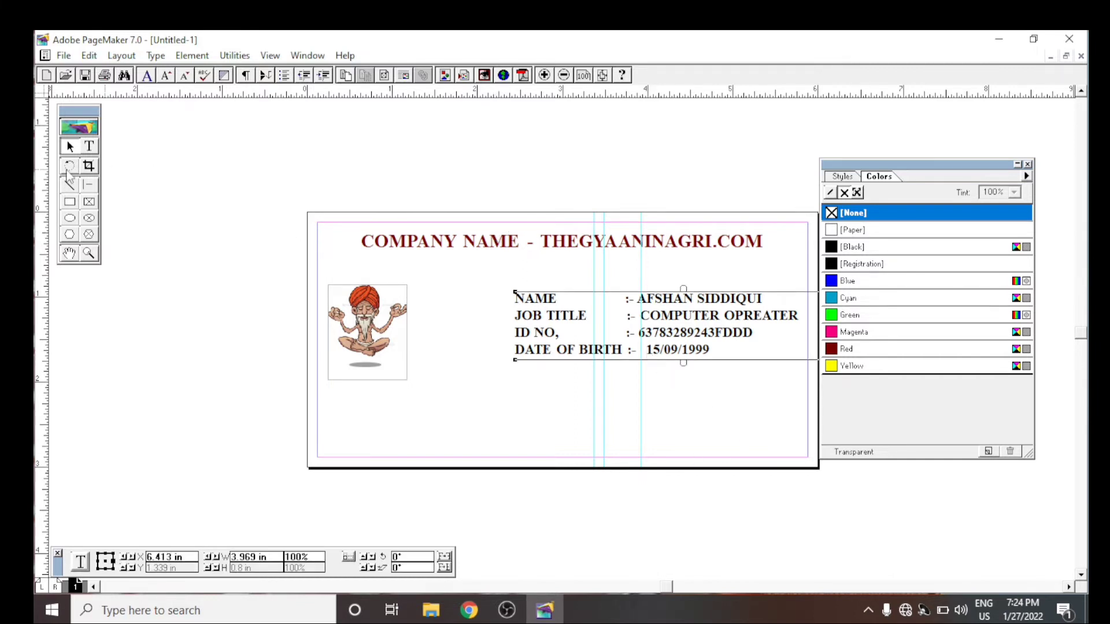
left_click(89, 146)
left_click(646, 349)
key("BackSpace")
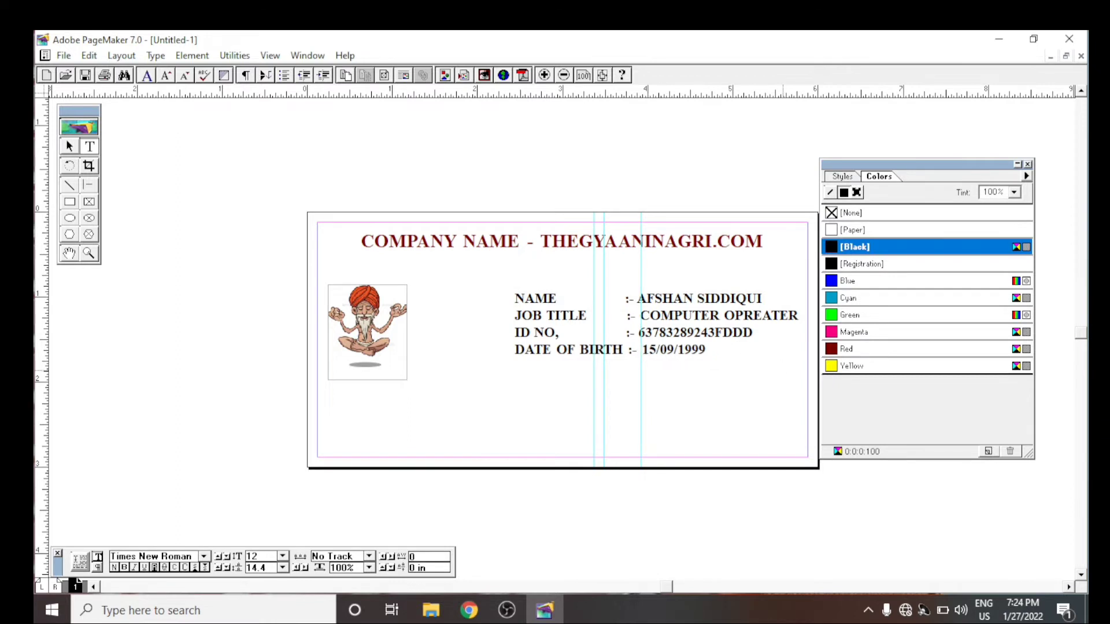
left_click(71, 146)
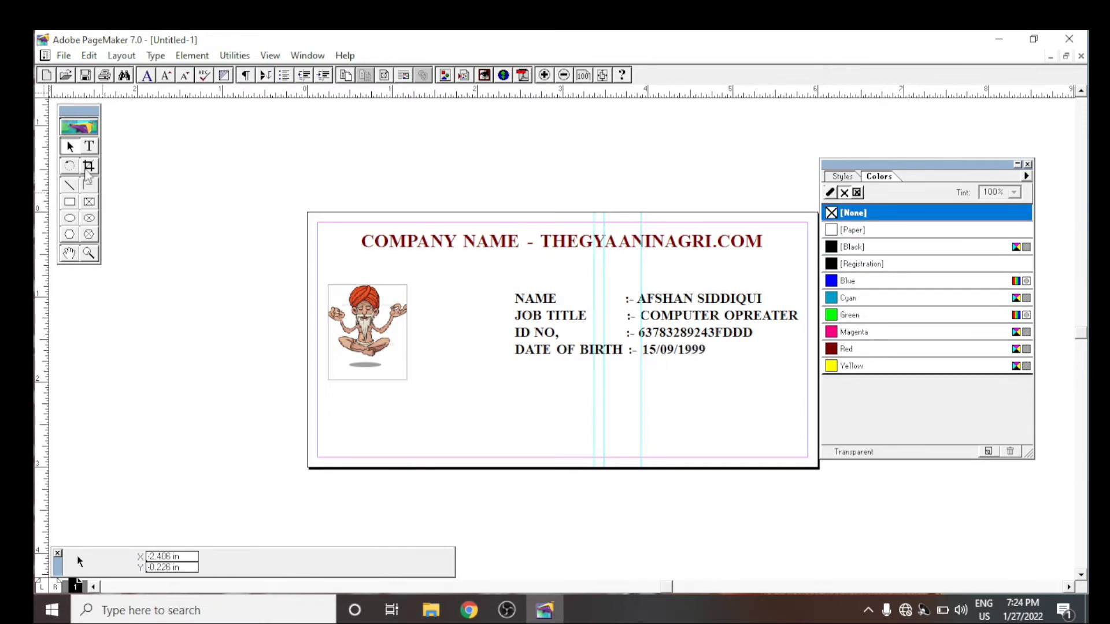
- Add a "MOBILE NO :-" line below the date of birth, with its colon spaced to line up with the others
left_click(89, 146)
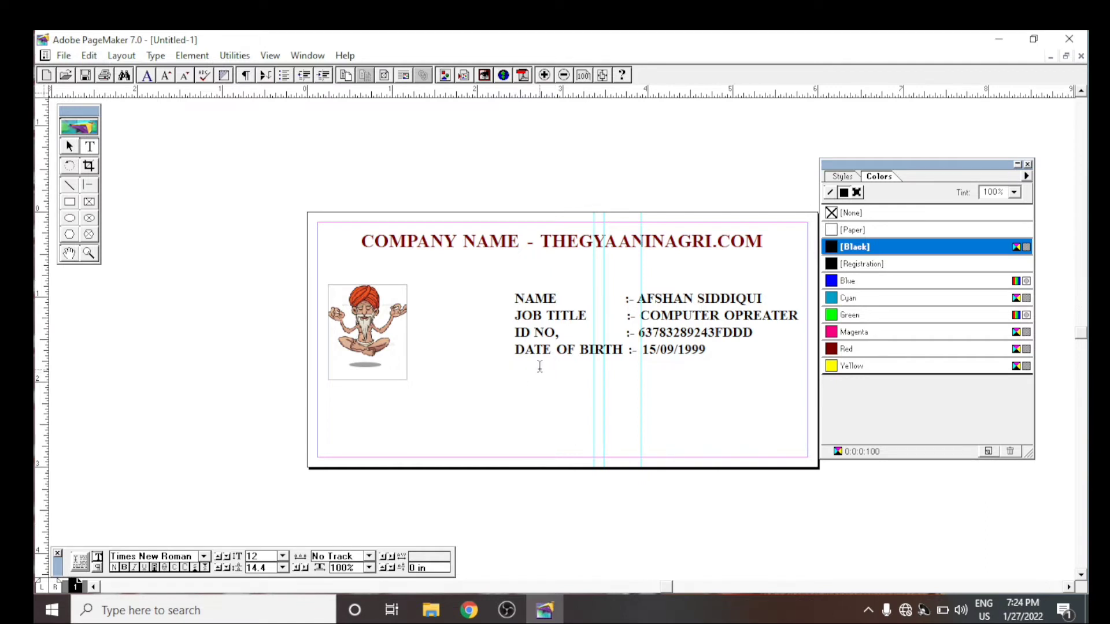
left_click(735, 361)
key("Return")
type("MOBIL")
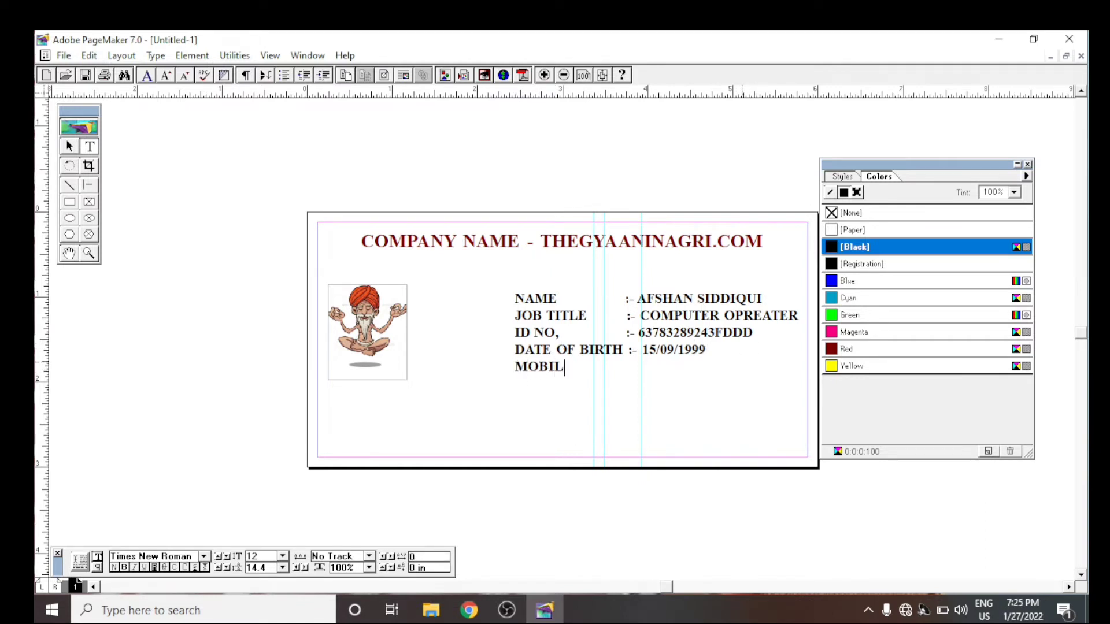
type("E NO")
key("BackSpace")
type(":")
type("=")
key("BackSpace")
type("-")
key("Left")
key("Left")
left_click(652, 372)
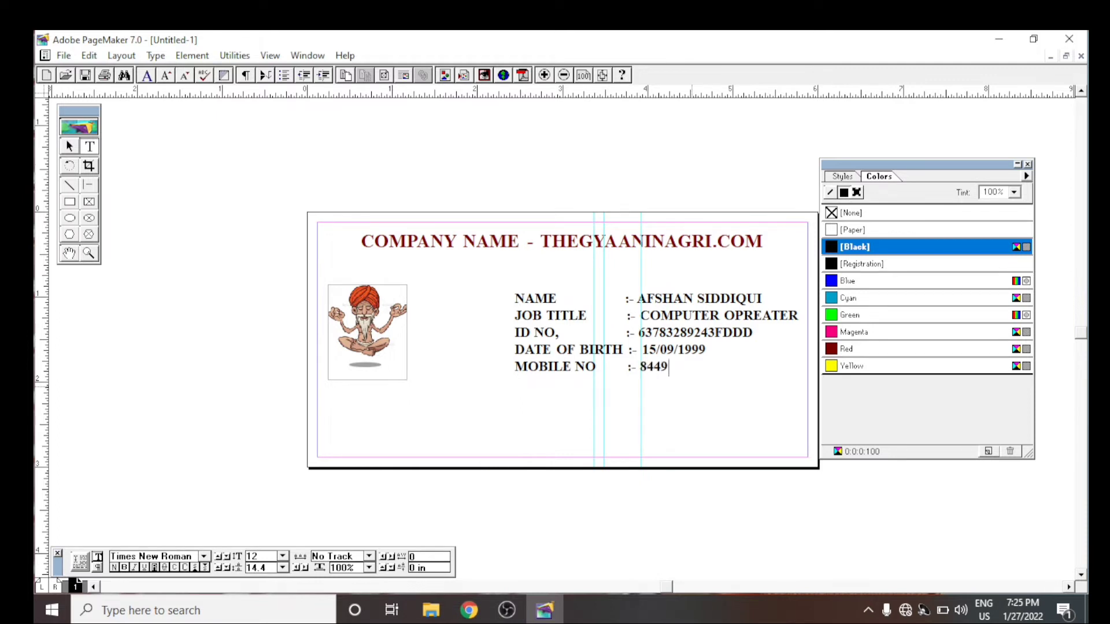
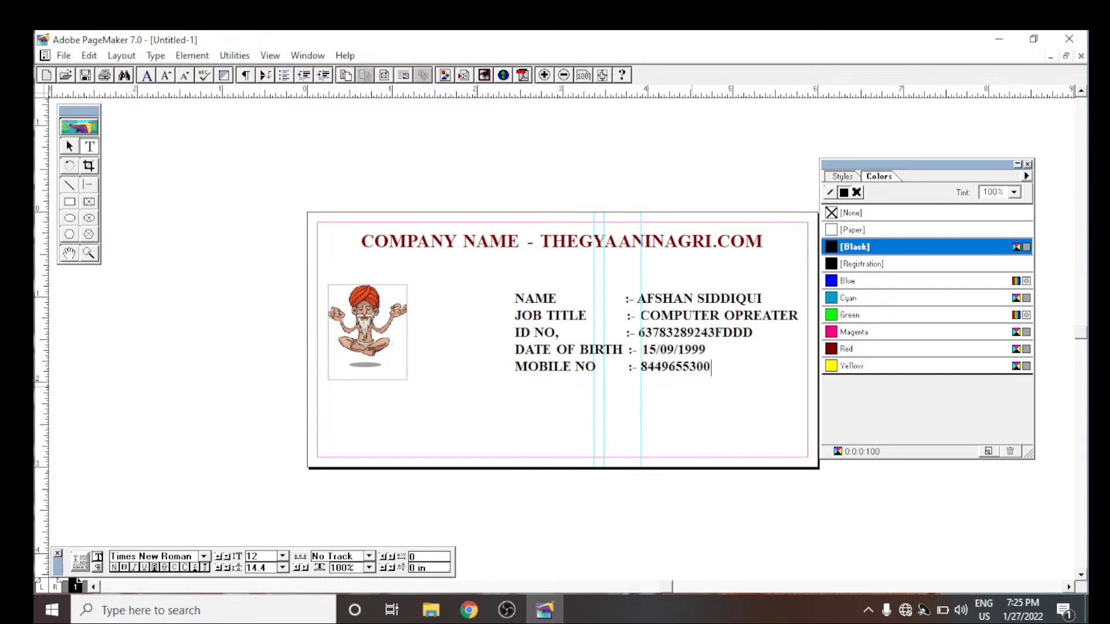
- Mask the ending of the mobile number by replacing its last digits with "#######"
key("BackSpace")
key("BackSpace")
key("BackSpace")
key("BackSpace")
type("0000")
key("BackSpace")
key("BackSpace")
key("BackSpace")
key("BackSpace")
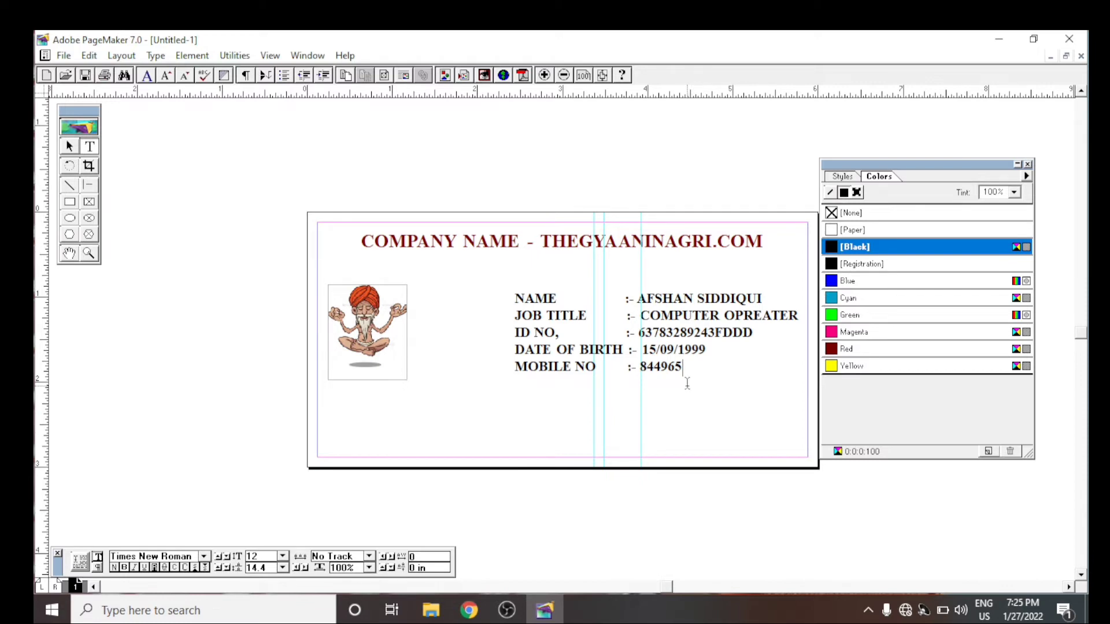
type("-----")
key("BackSpace")
key("BackSpace")
key("BackSpace")
key("BackSpace")
key("BackSpace")
type("#######")
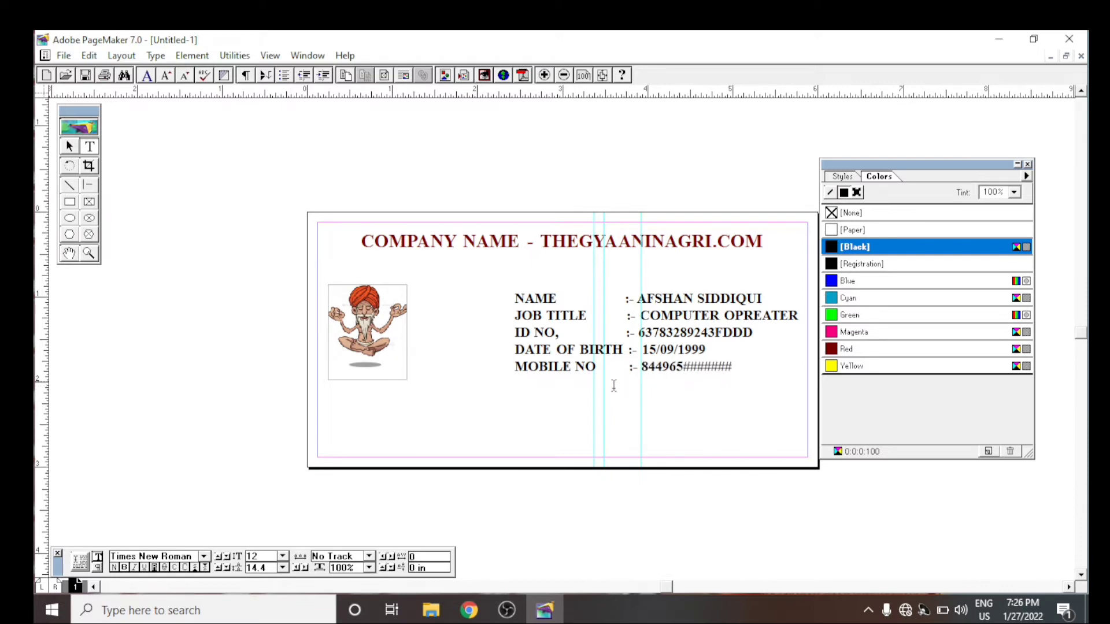
- Start a new text block near the card's lower edge reading "OFFICE ADRESS" followed by the office's town, district and state
left_click(526, 383)
left_click(69, 147)
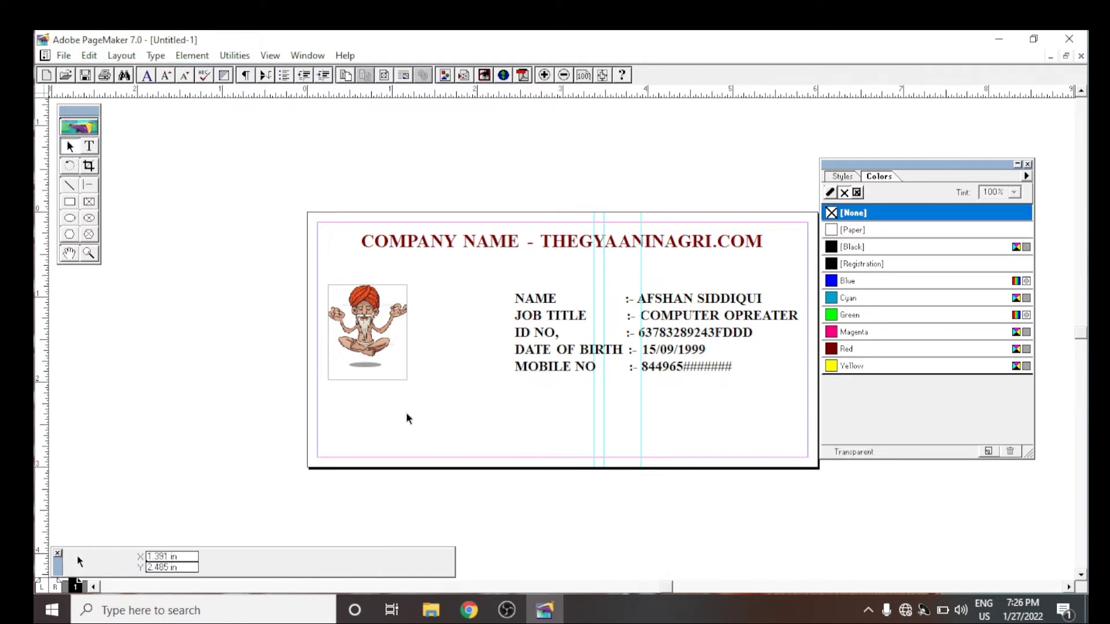
left_click(88, 146)
left_click(466, 441)
type("ADREES")
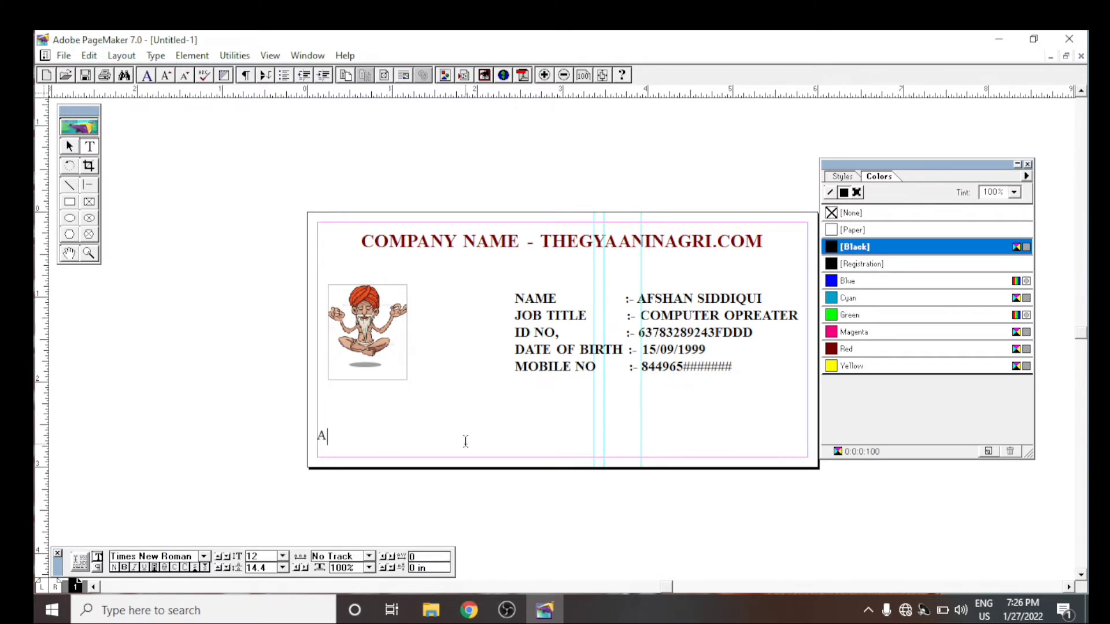
key("BackSpace")
key("BackSpace")
type("SS HALDWANI  NAINI")
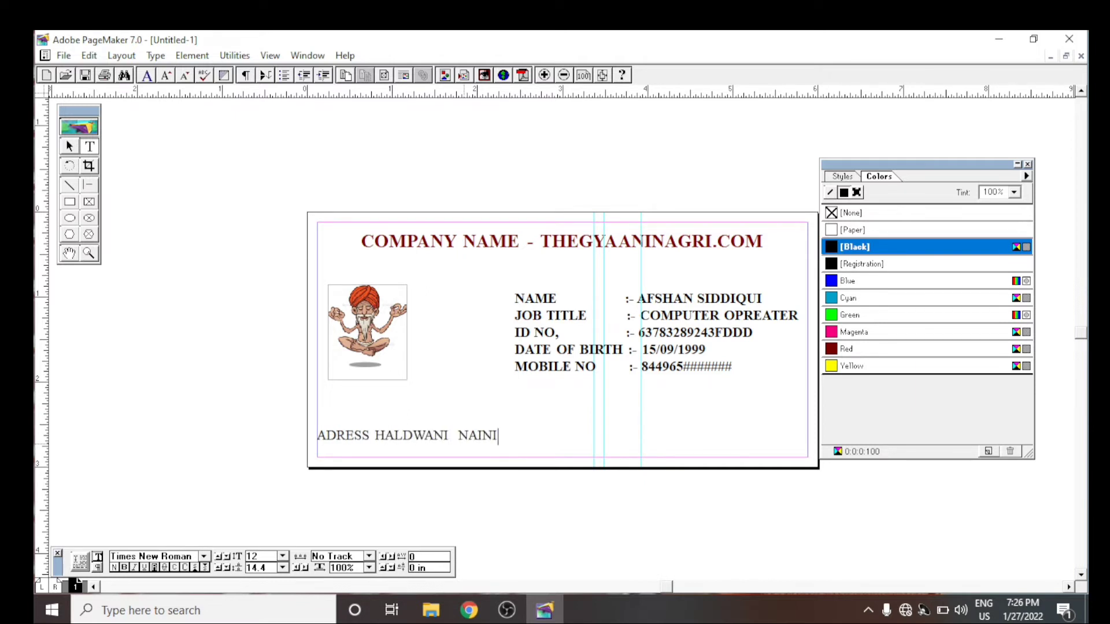
type("TAL UTTARA")
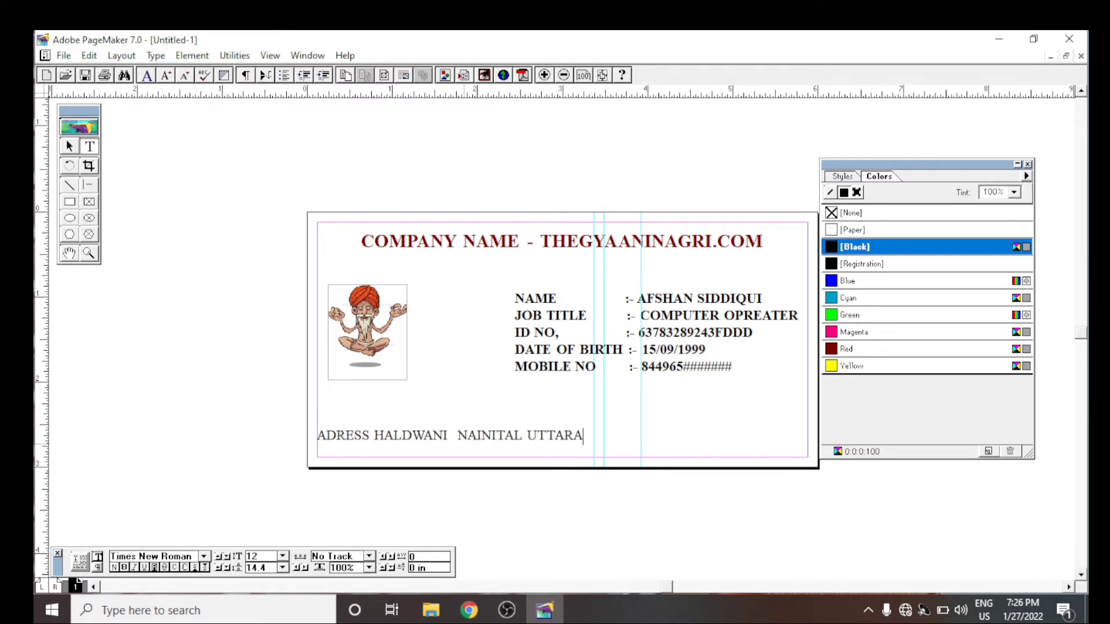
type("KHAND")
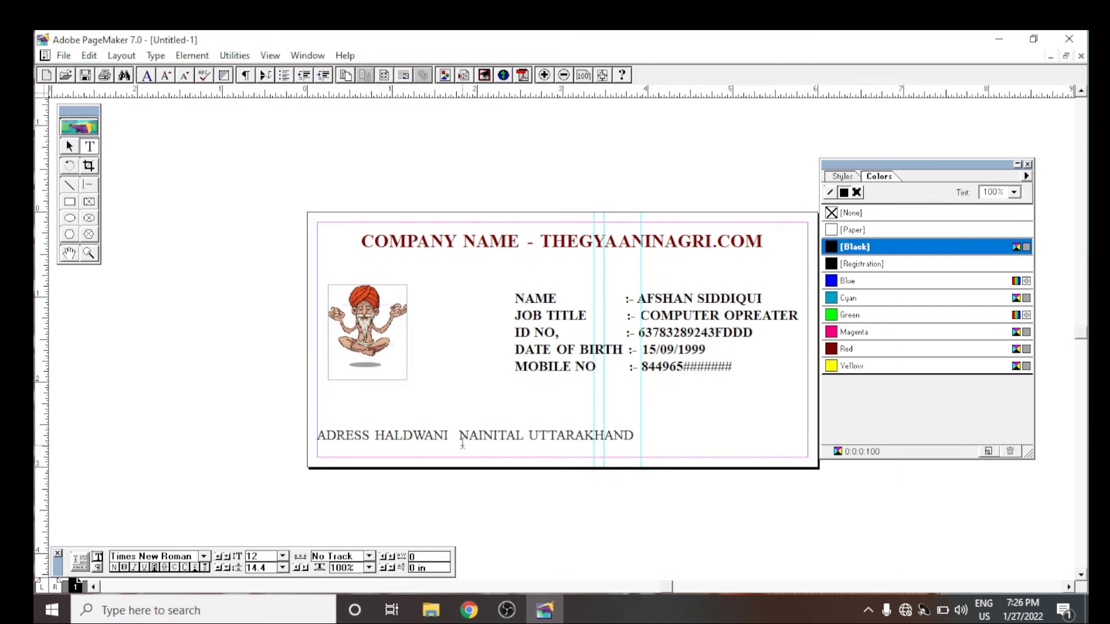
key("Home")
type("OFFICE")
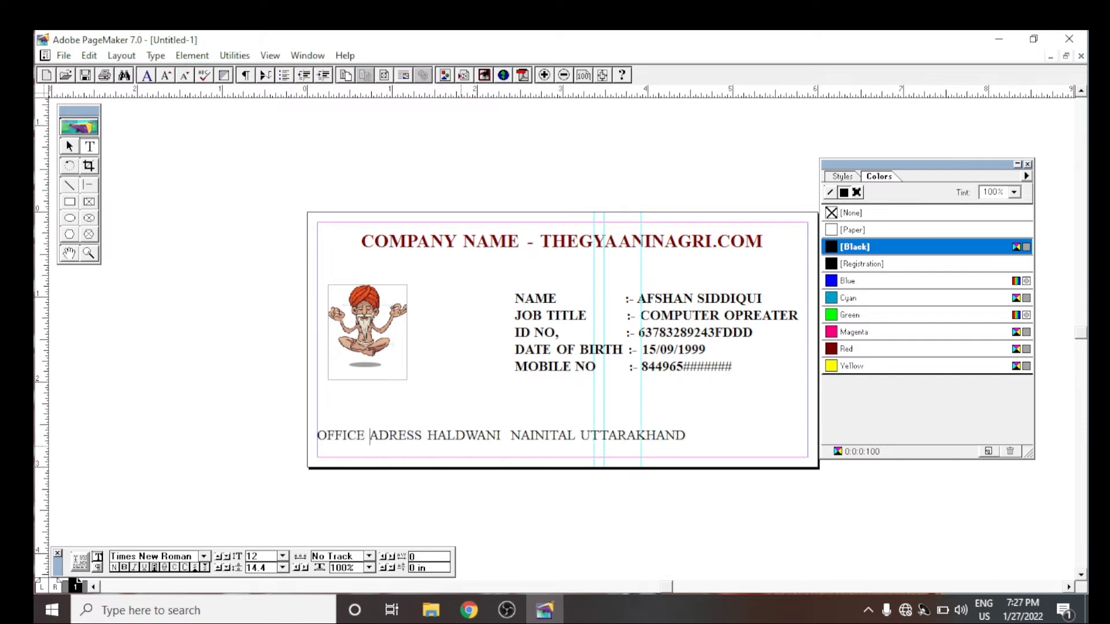
- Add a "CONTACT NO" line below the office address with three comma-separated placeholder numbers made mostly of # characters
key("Down")
type("CONRA")
key("BackSpace")
key("BackSpace")
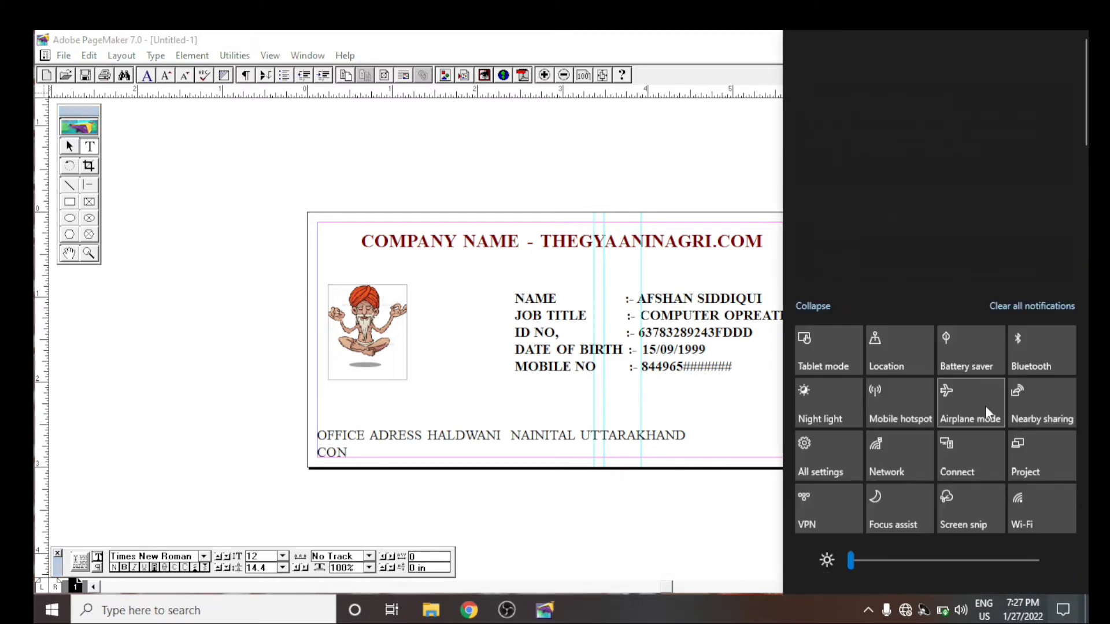
left_click(380, 460)
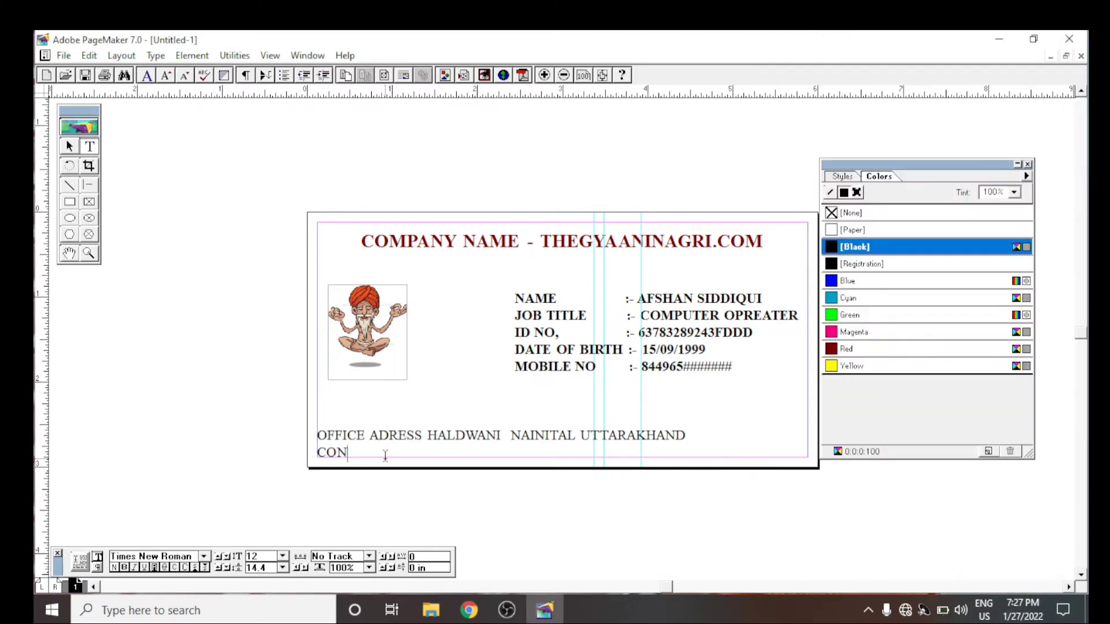
type("TACT NO ##########")
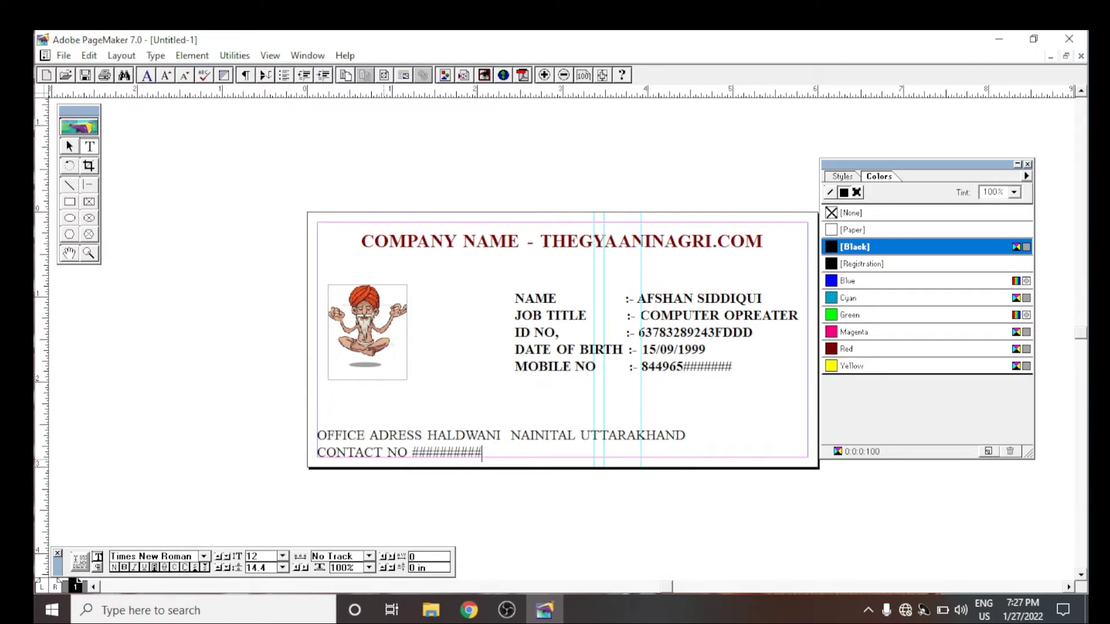
type("$$.##########.#########")
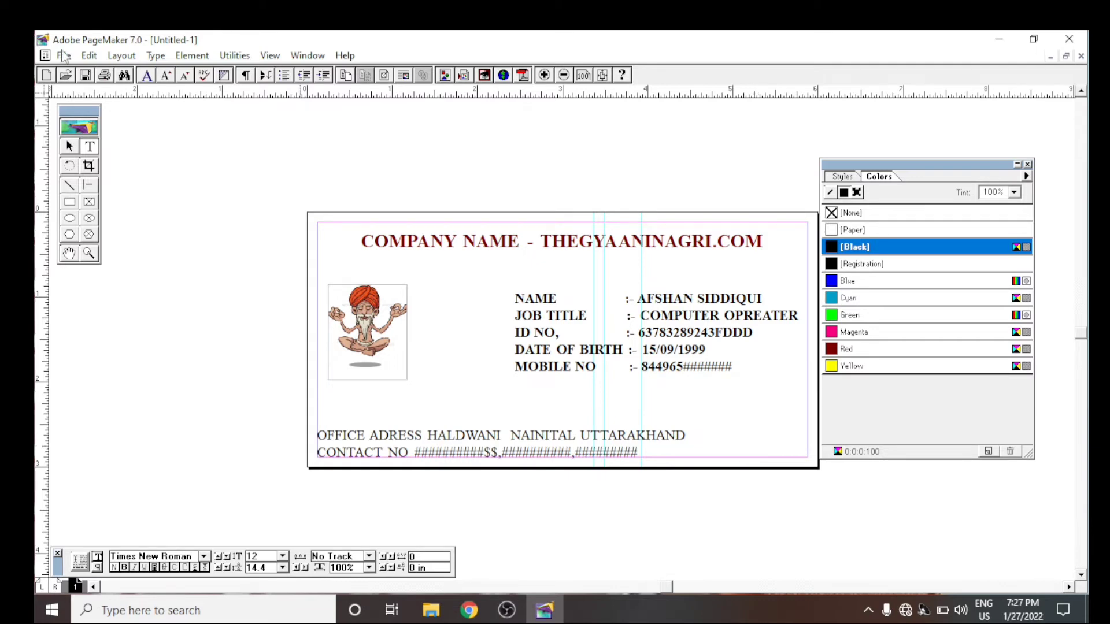
- Move the office address block up and slightly right, and add the line "COMPANY WEBSITE :- THEGYAANINAGRI.COM" below the contact numbers
left_click(70, 146)
left_click_drag(521, 447, 589, 440)
left_click(89, 146)
left_click(363, 430)
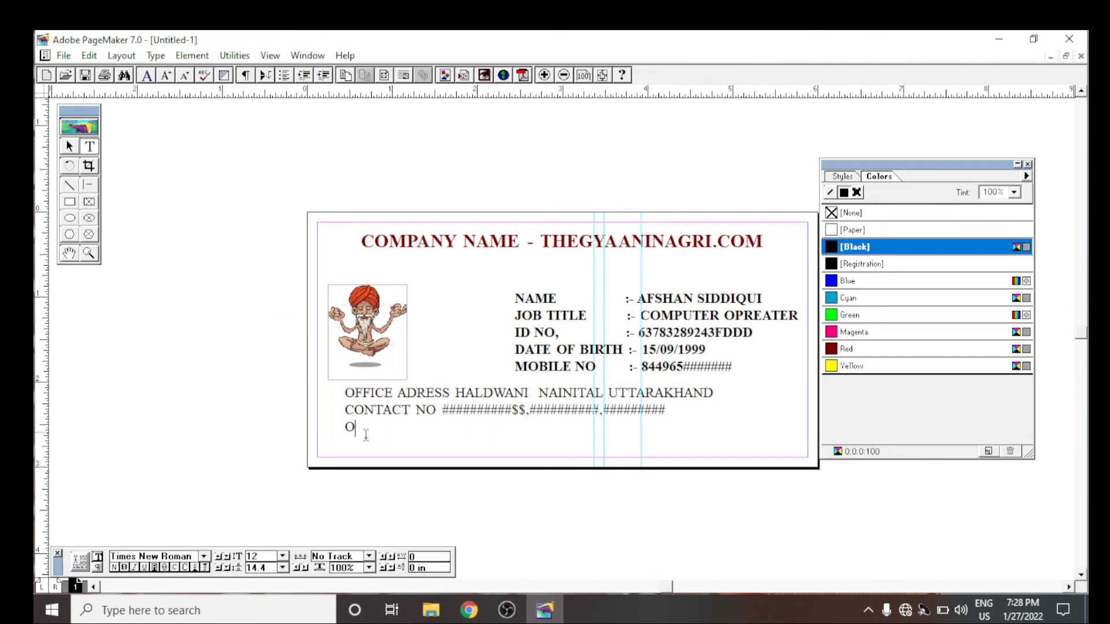
key("BackSpace")
type("COMPANY=")
key("BackSpace")
key("BackSpace")
type("Y WEBSITE")
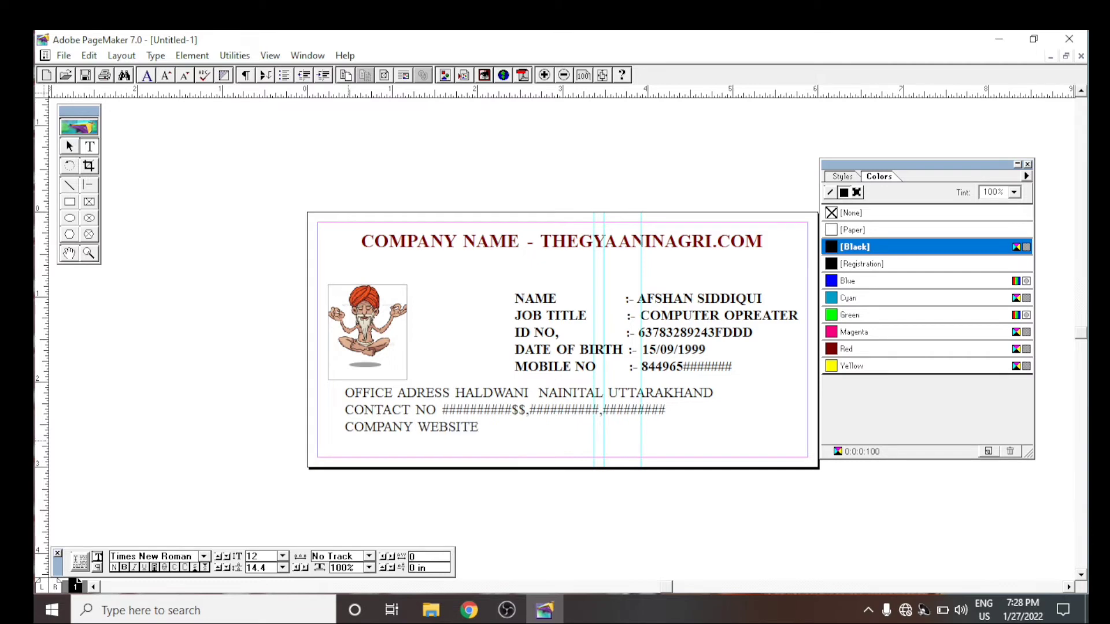
type(" :[")
type(" THEGYAANI")
type("NAGRI.COM")
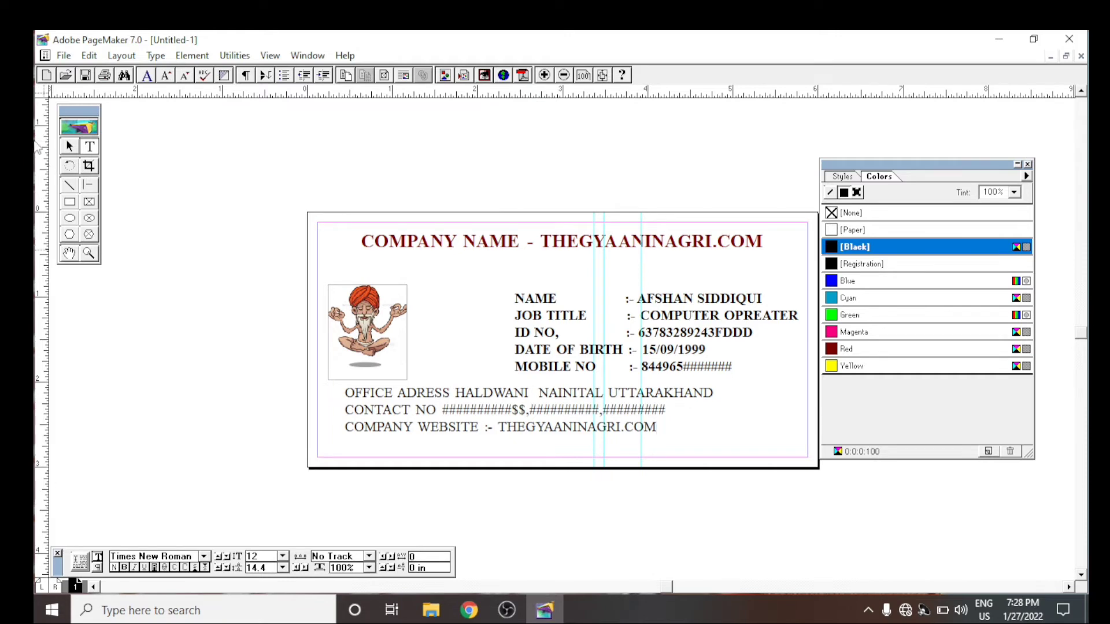
- Move the three-line office block slightly right and down to leave a gap below the holder's details
left_click(69, 147)
left_click_drag(500, 414, 520, 427)
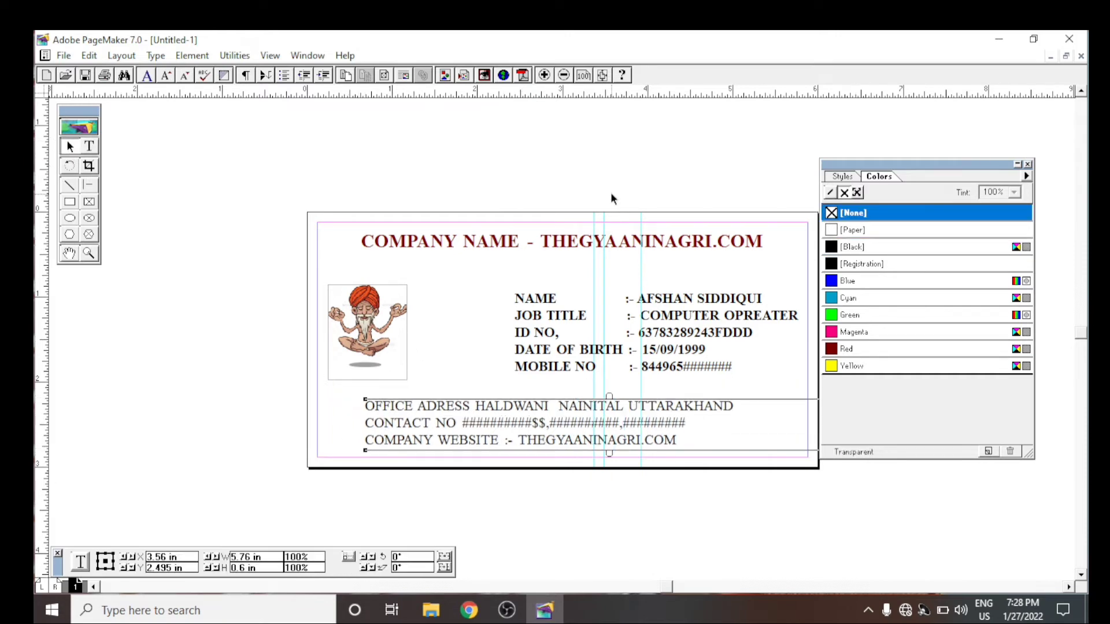
left_click(607, 242)
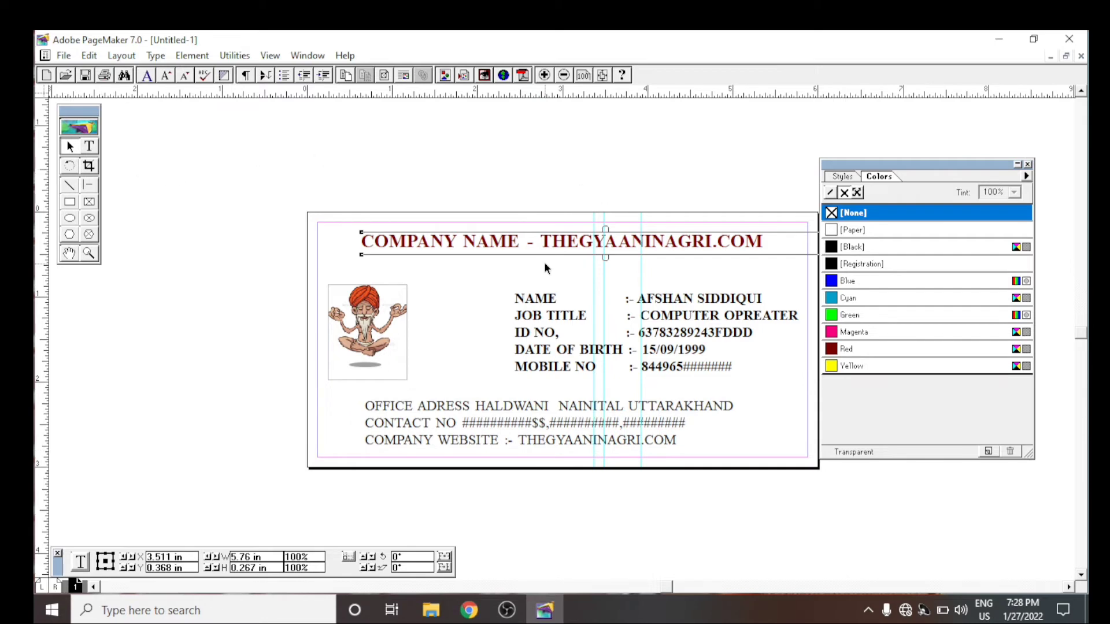
left_click(88, 147)
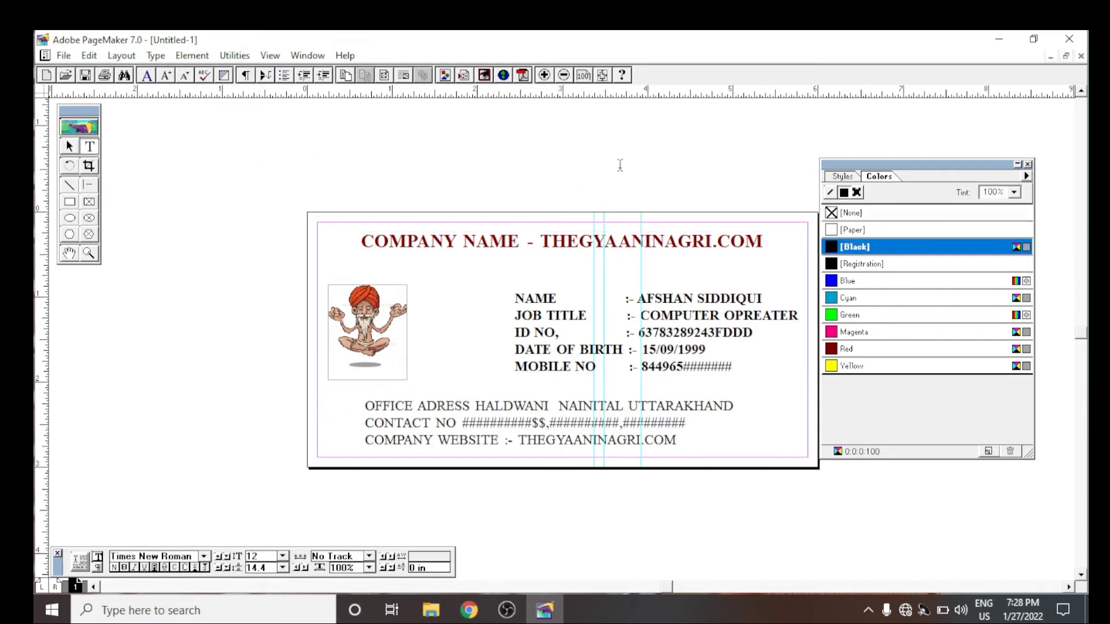
- Insert "ID" after "COMPANY NAME" in the red heading
left_click_drag(539, 241, 381, 253)
left_click(496, 263)
left_click(516, 248)
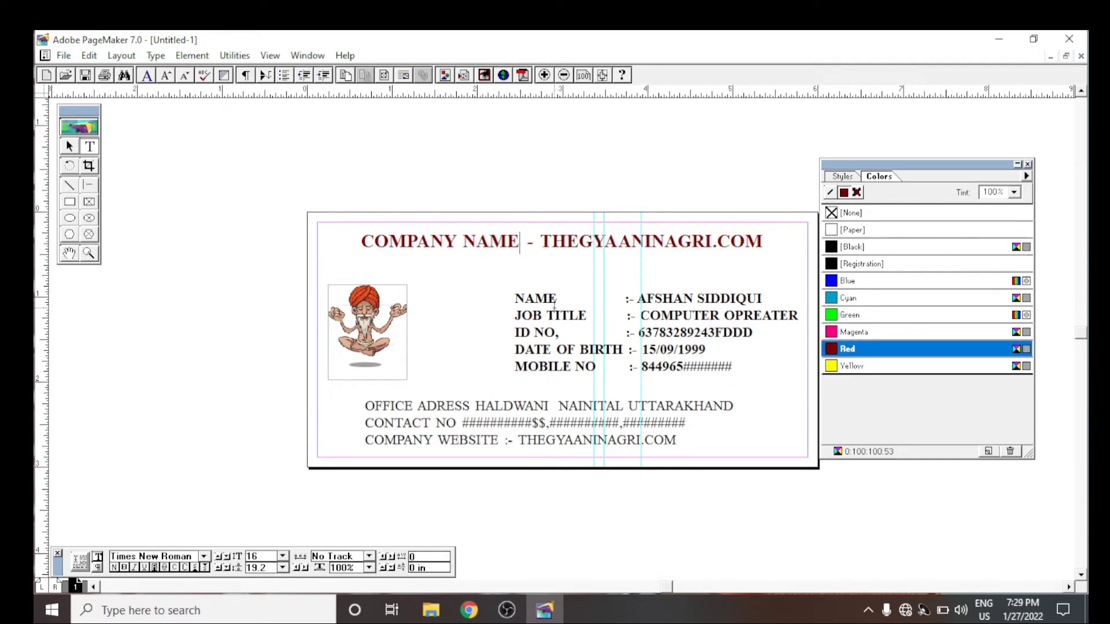
type("ID")
- Replace the word "NAME" in the heading with "EMPLOYES"
key("Left")
key("Left")
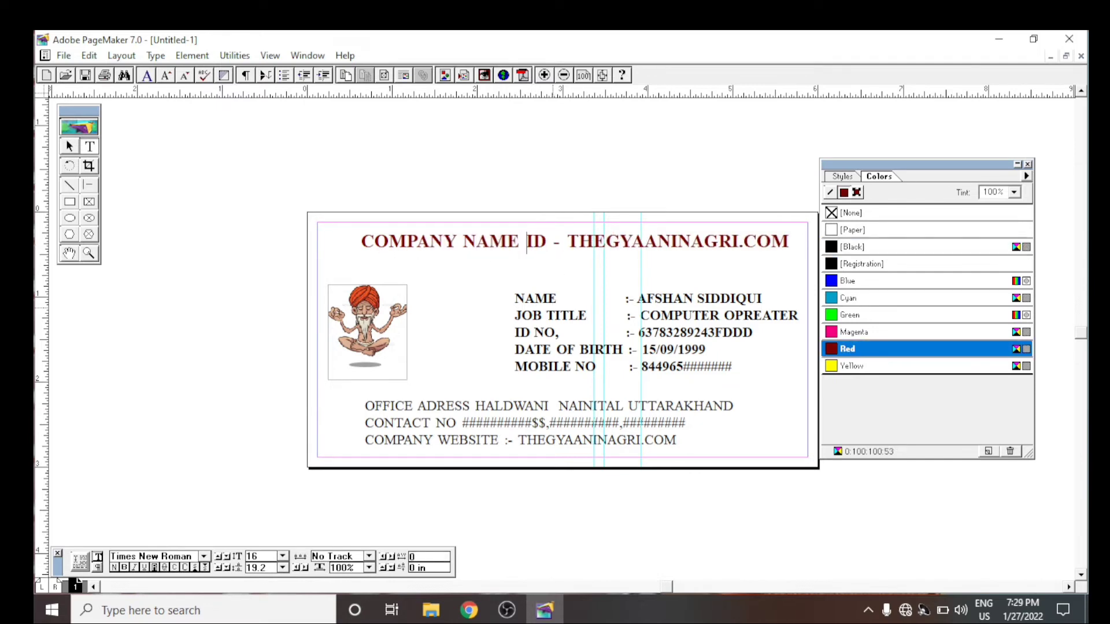
key("Left")
key("Left")
key("Left")
key("Left")
key("Left")
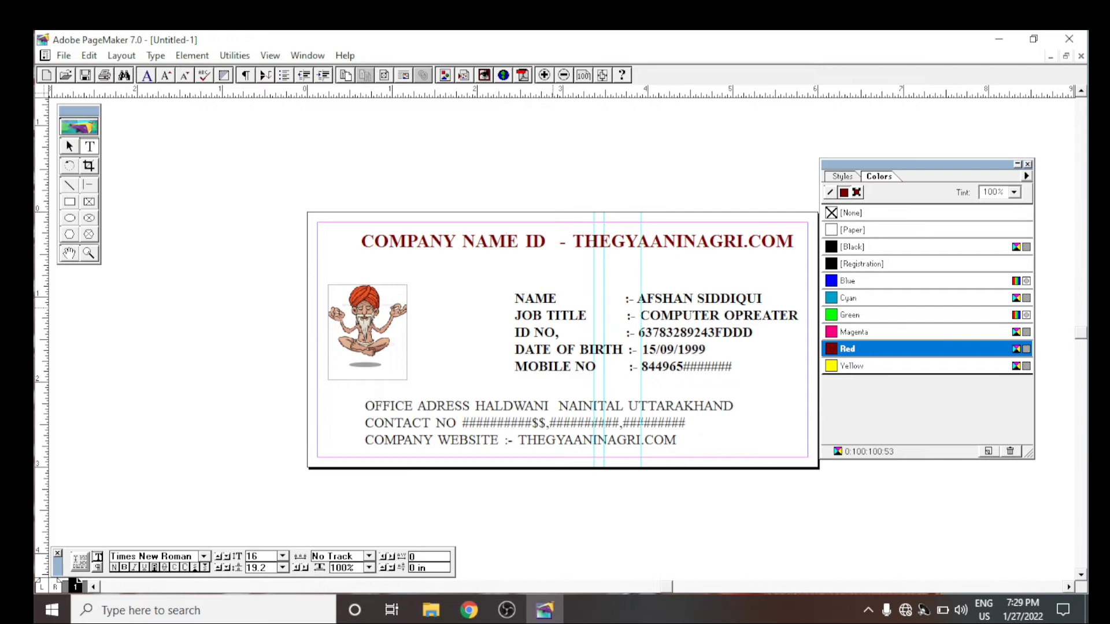
key("Right")
key("BackSpace")
key("BackSpace")
key("BackSpace")
key("BackSpace")
type("RMPL")
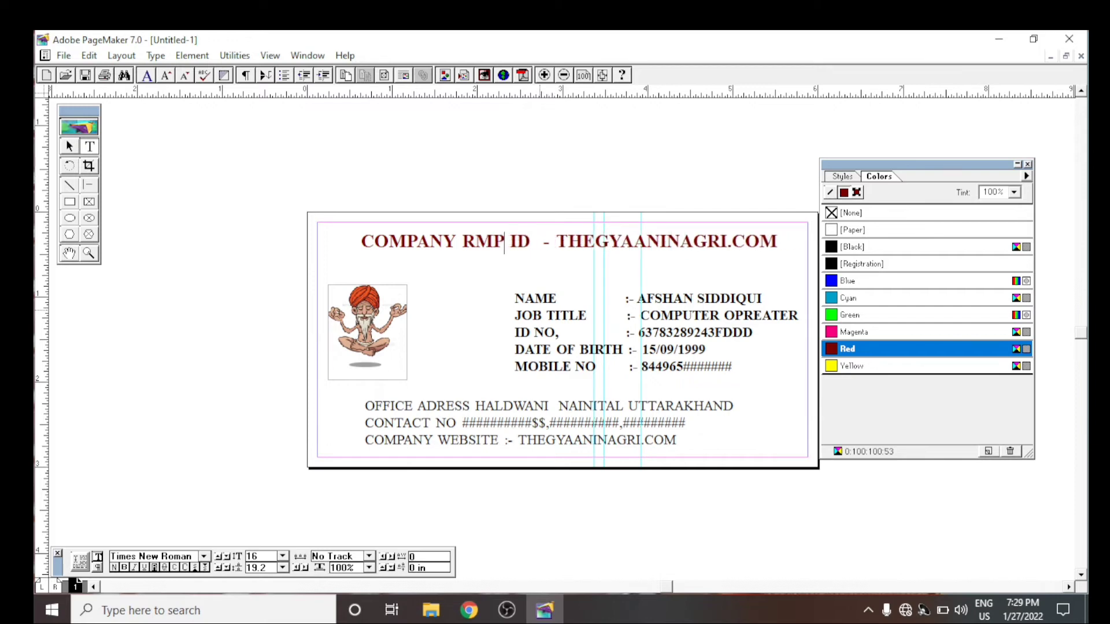
key("BackSpace")
key("BackSpace")
key("BackSpace")
key("BackSpace")
type("EMPLOYES")
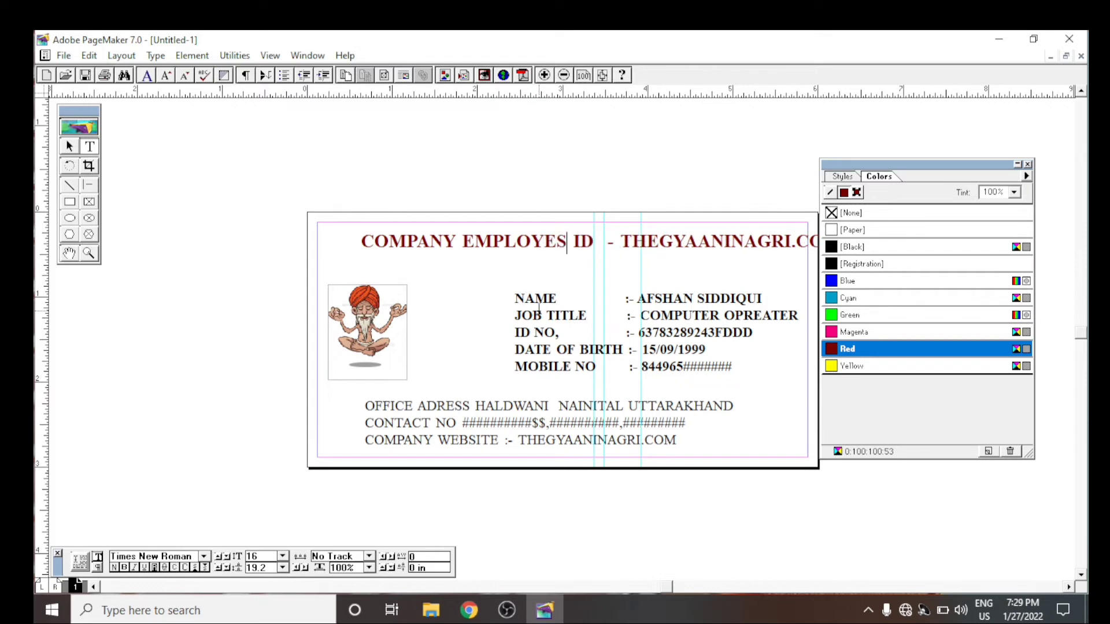
- Add "CARD" after "ID" in the heading and remove the dash that follows it
left_click(581, 243)
type("C ")
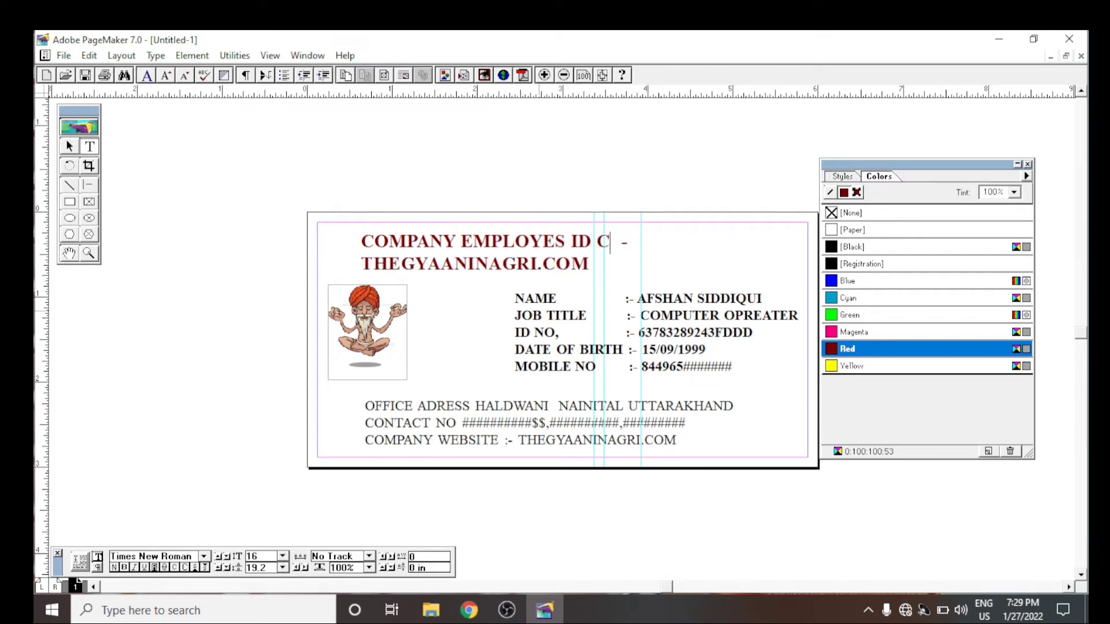
type("ARD")
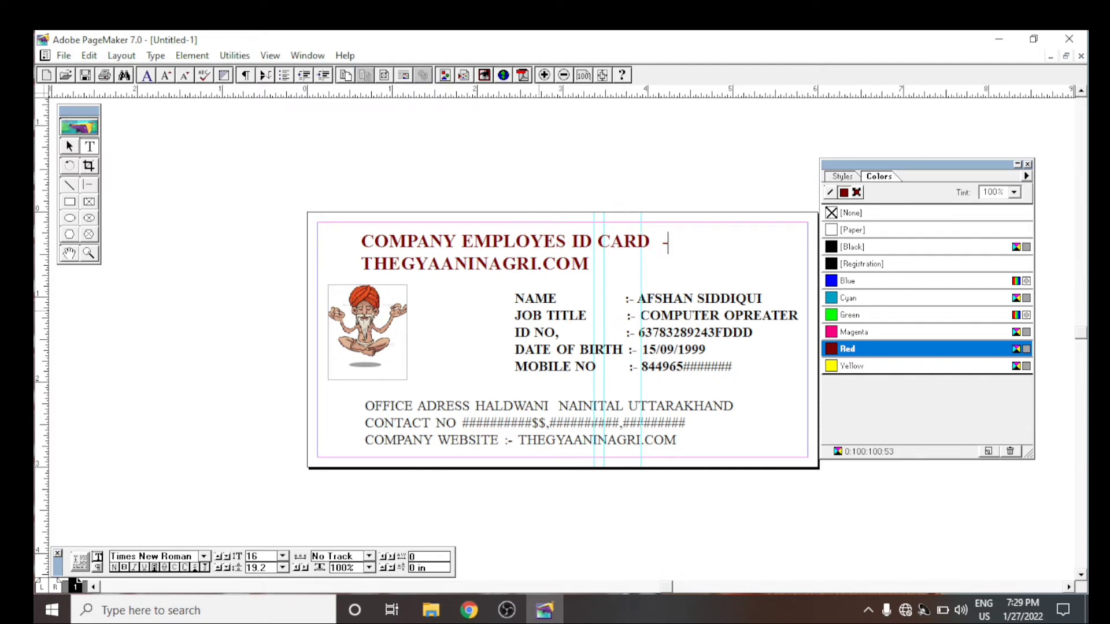
key("BackSpace")
key("BackSpace")
left_click(353, 268)
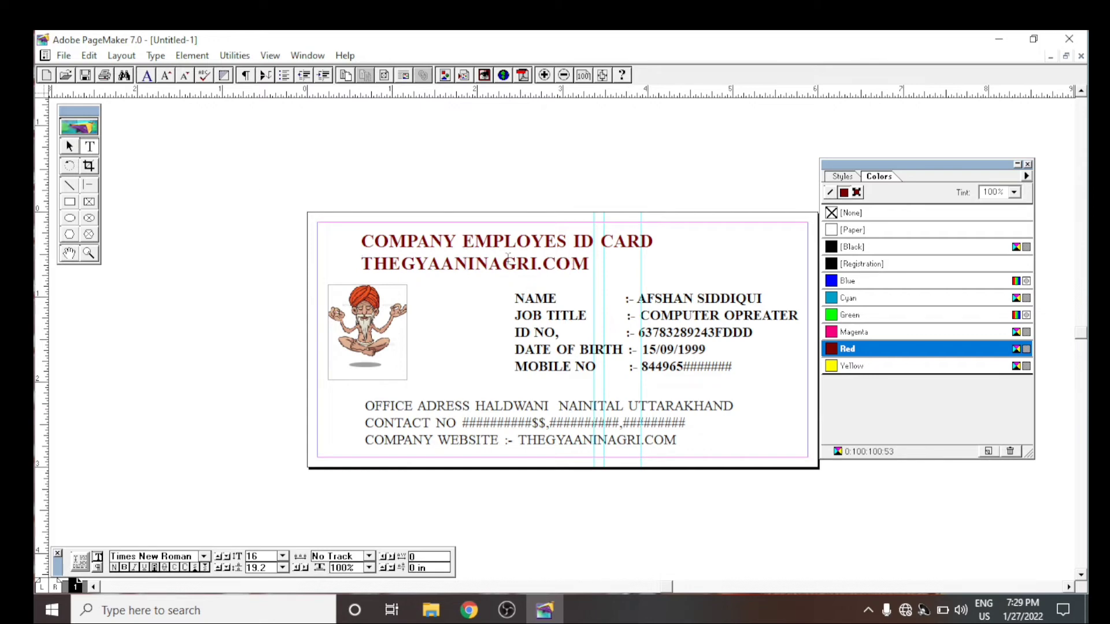
left_click(70, 146)
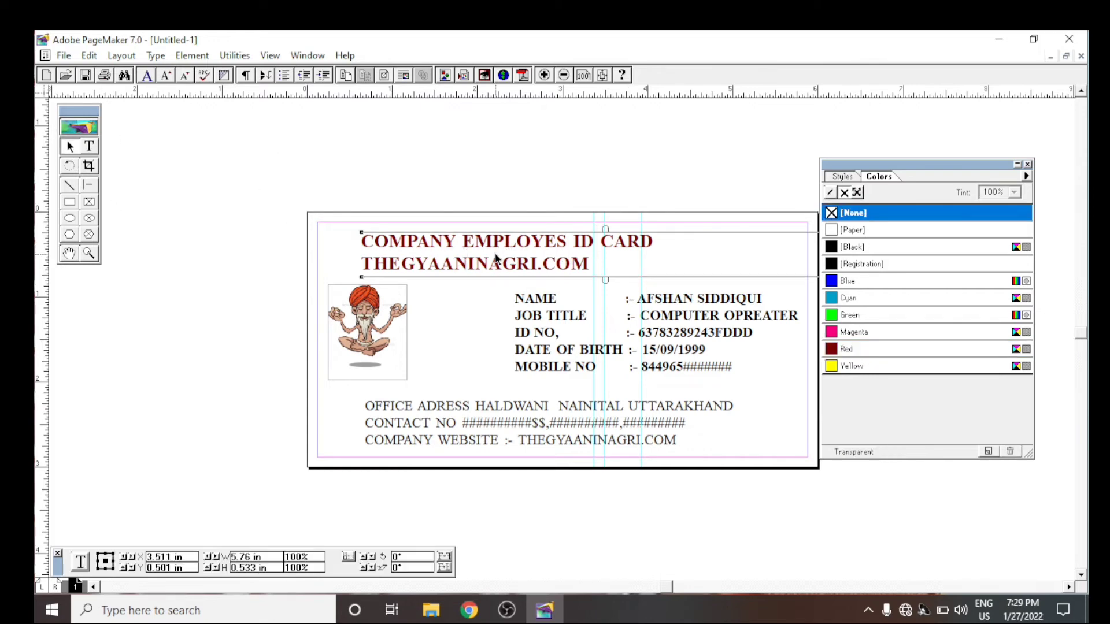
left_click(91, 56)
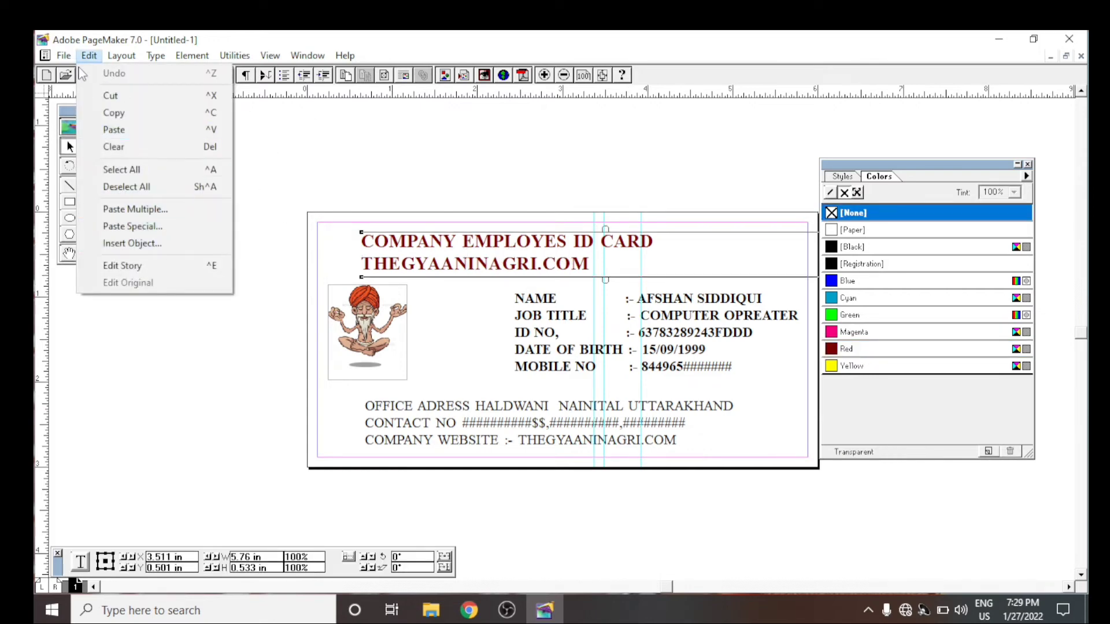
mouse_move(151, 60)
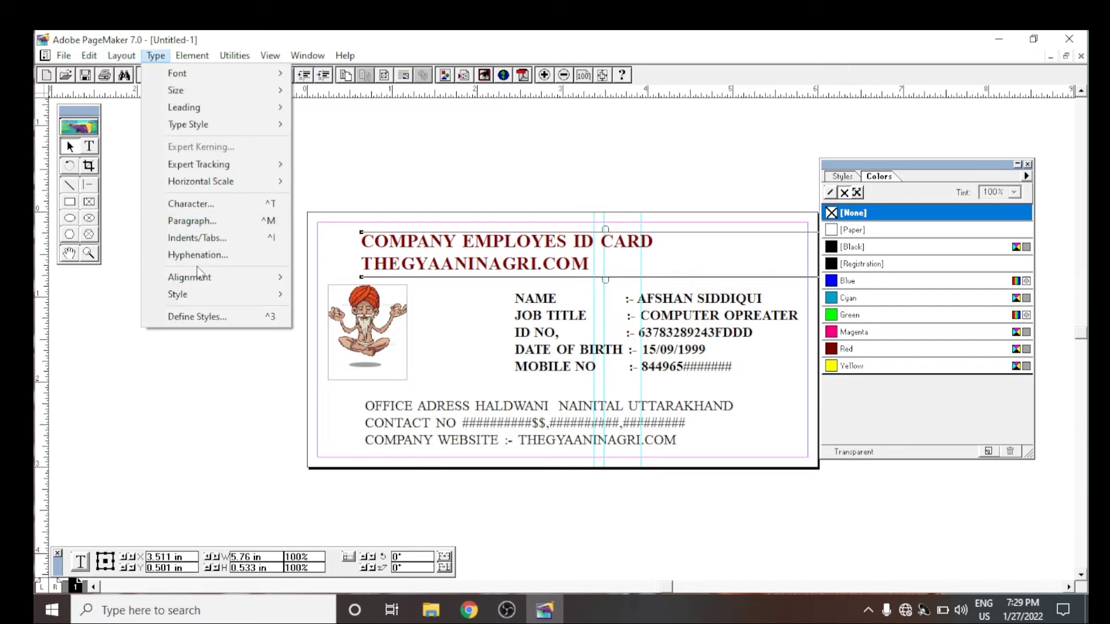
mouse_move(185, 57)
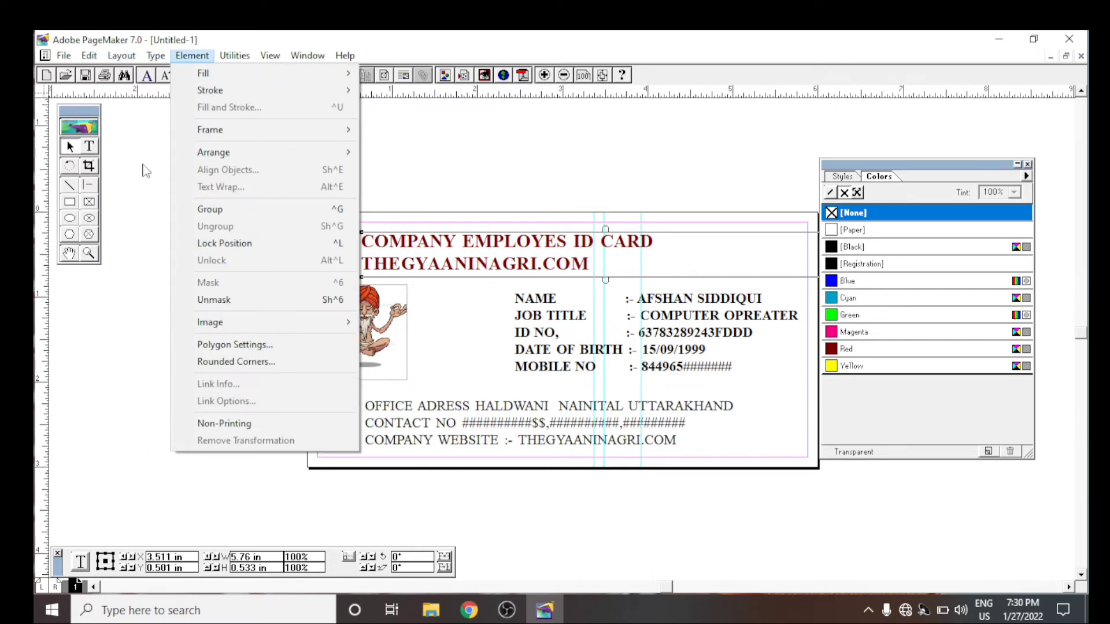
mouse_move(89, 55)
mouse_move(271, 56)
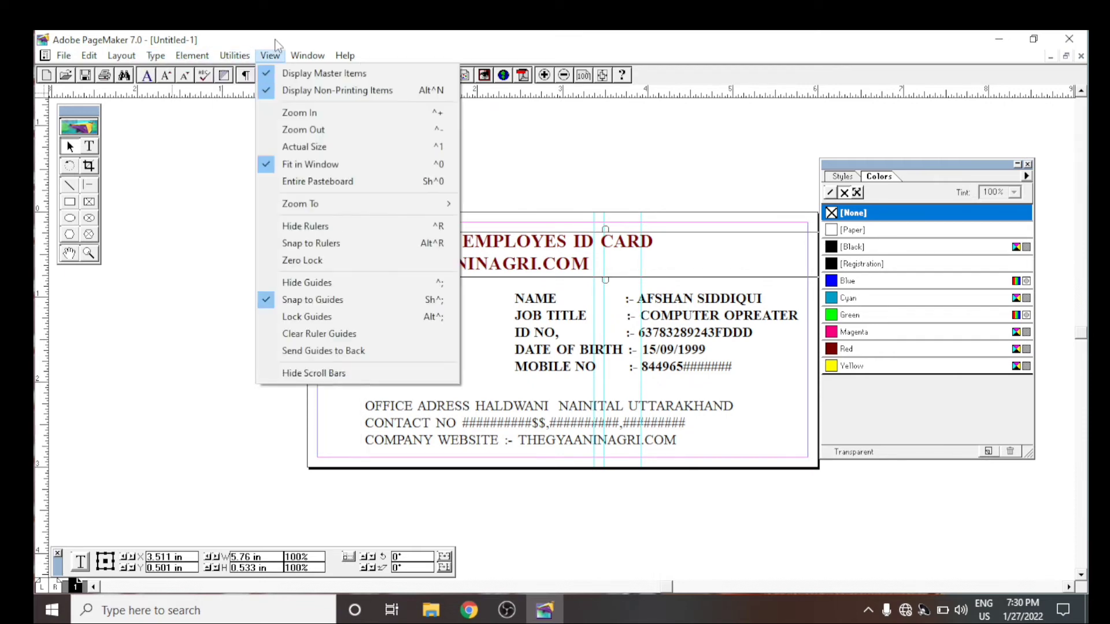
left_click(548, 271)
- Delete "THEGYAANINAGRI.COM" from the heading's second line
left_click(89, 146)
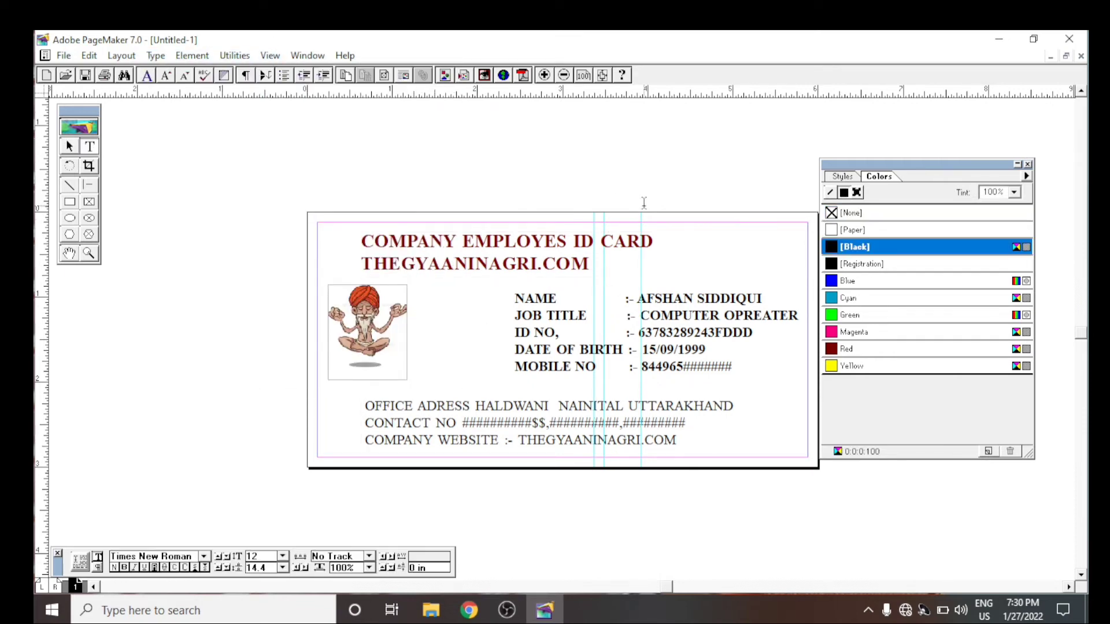
left_click_drag(589, 265, 361, 265)
key("BackSpace")
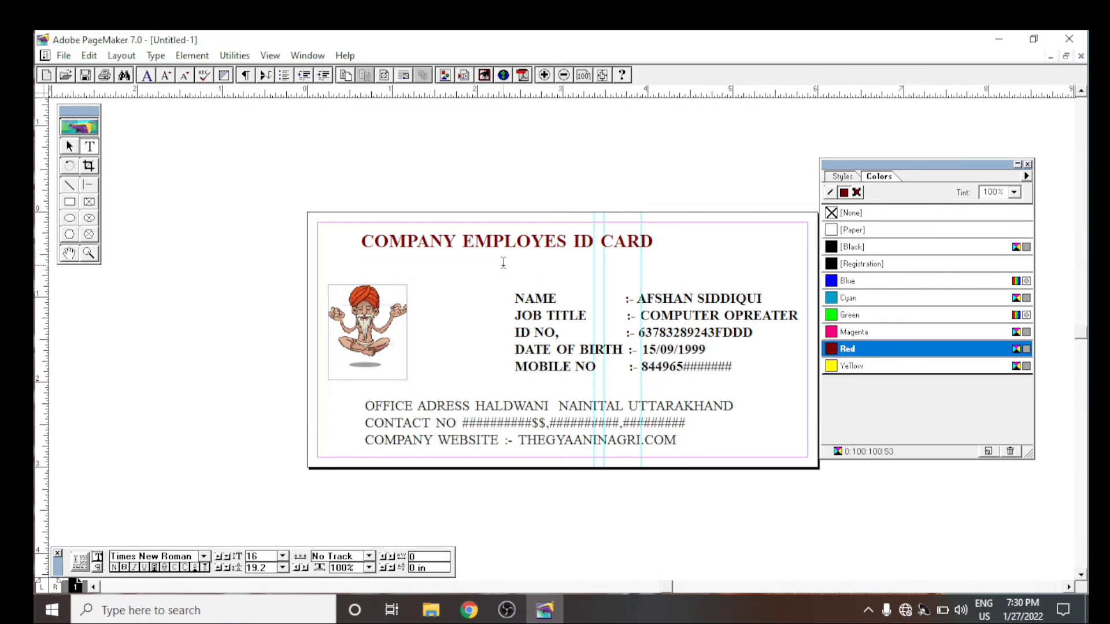
- Move the heading right and slightly up to centre it on the card, and shift the three-line office block up and left
left_click(69, 146)
left_click_drag(545, 243, 560, 244)
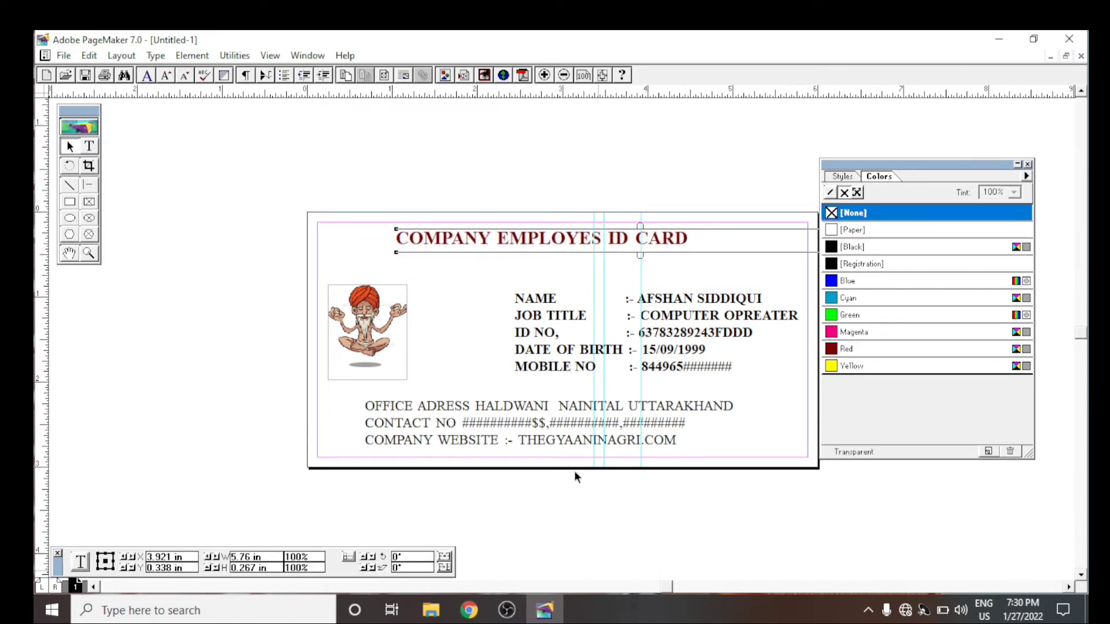
left_click(393, 137)
left_click(641, 438)
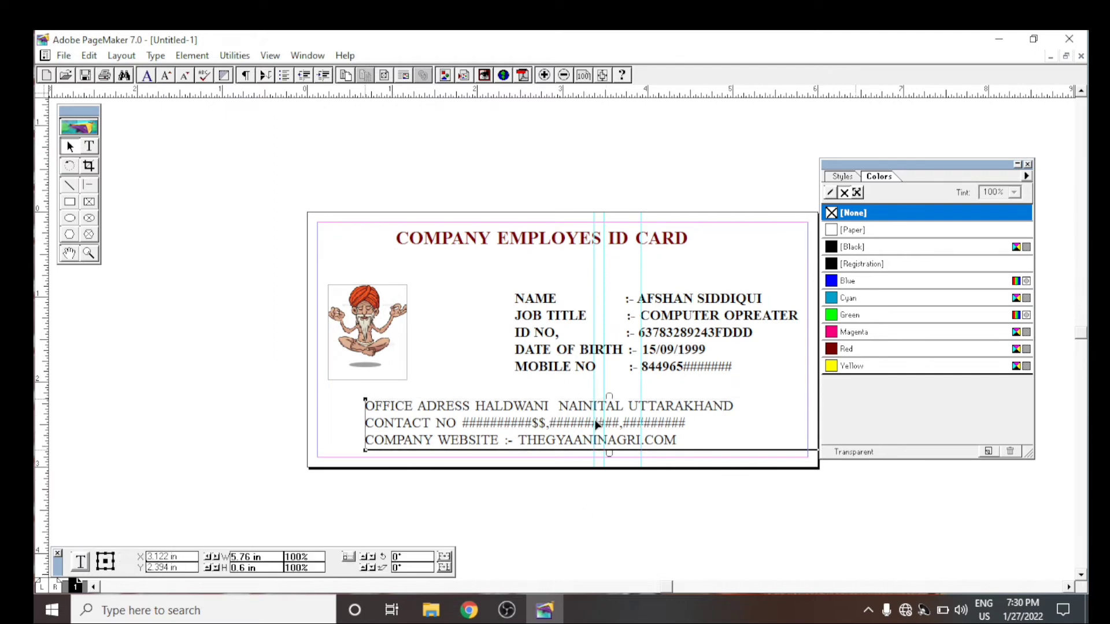
left_click_drag(641, 438, 576, 423)
- Reduce the text size of all three office block lines to 10
left_click(90, 146)
double_click(602, 426)
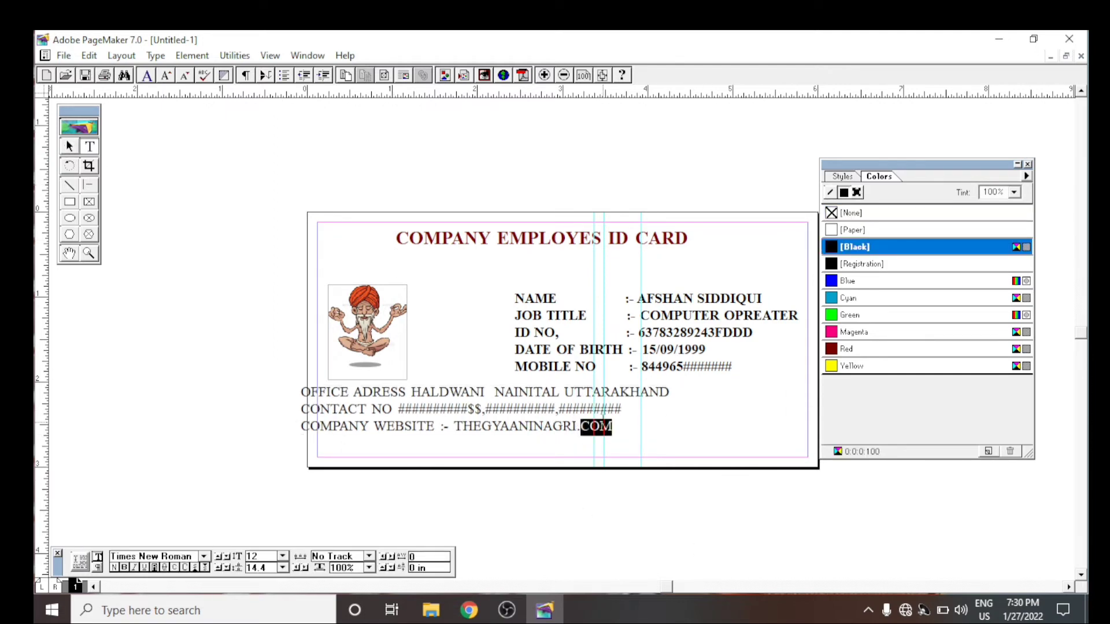
key("ctrl+a")
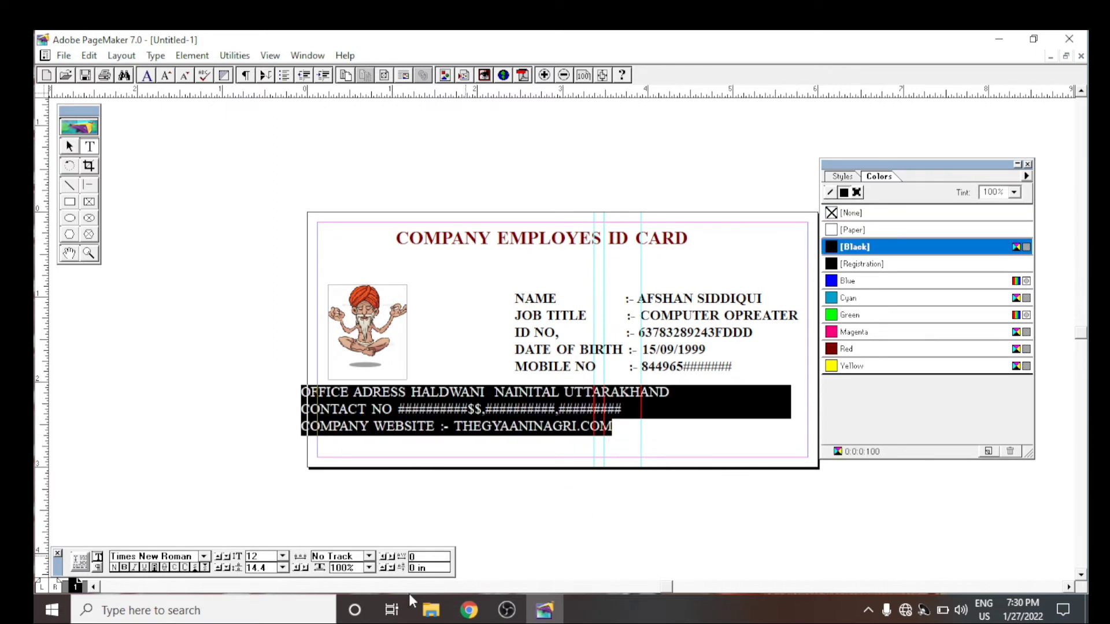
left_click(282, 556)
scroll(266, 520, "up", 1)
left_click(261, 517)
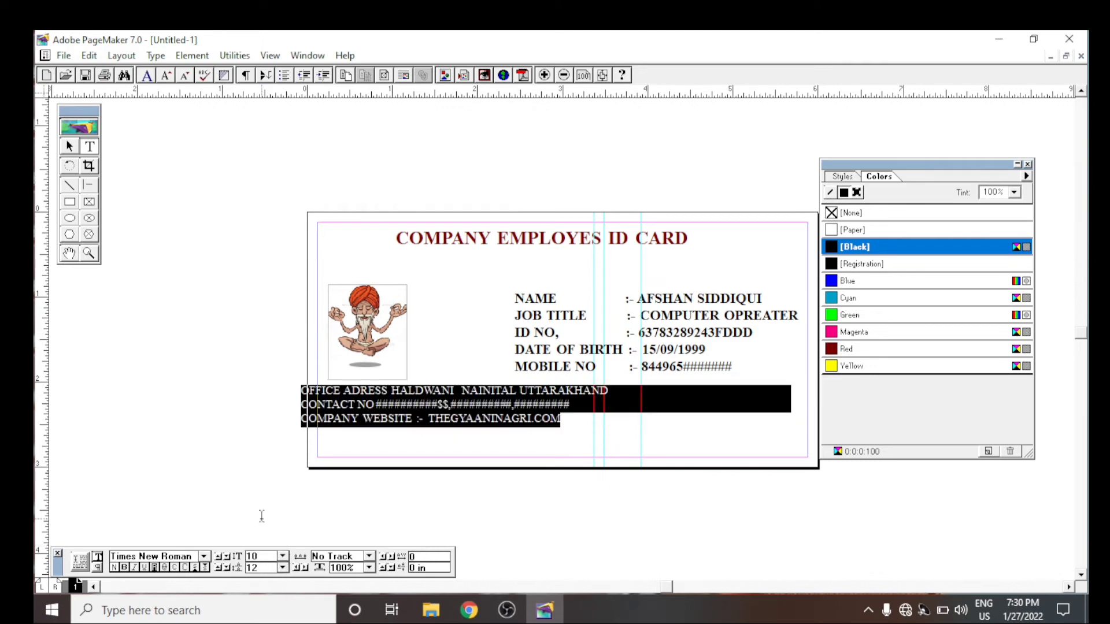
- Set the office block's text size to 9 and make it bold
left_click(284, 556)
scroll(256, 531, "up", 1)
left_click(257, 513)
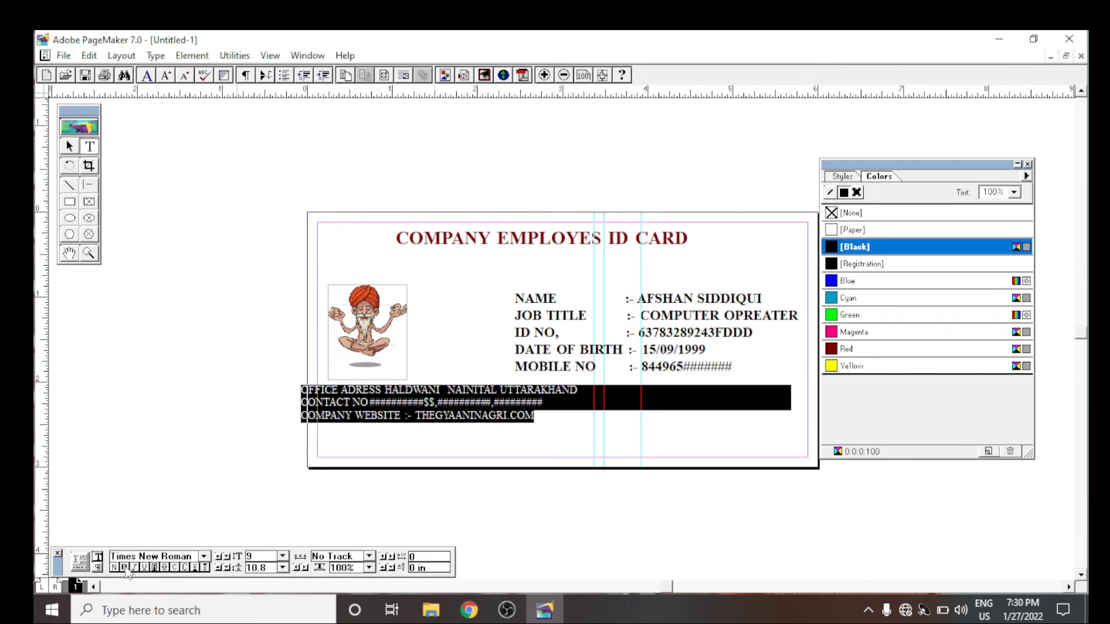
left_click(125, 568)
left_click(154, 172)
- Move the office block down to the card's lower margin and nudge it slightly inside the left margin guide
left_click(65, 147)
left_click(424, 407)
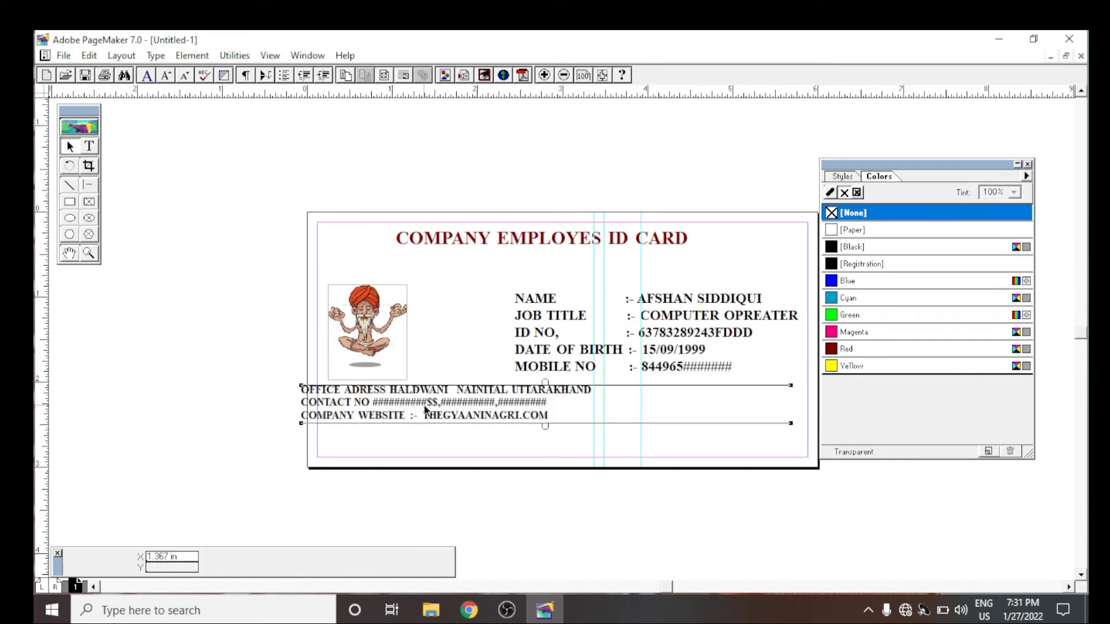
left_click_drag(424, 409, 450, 442)
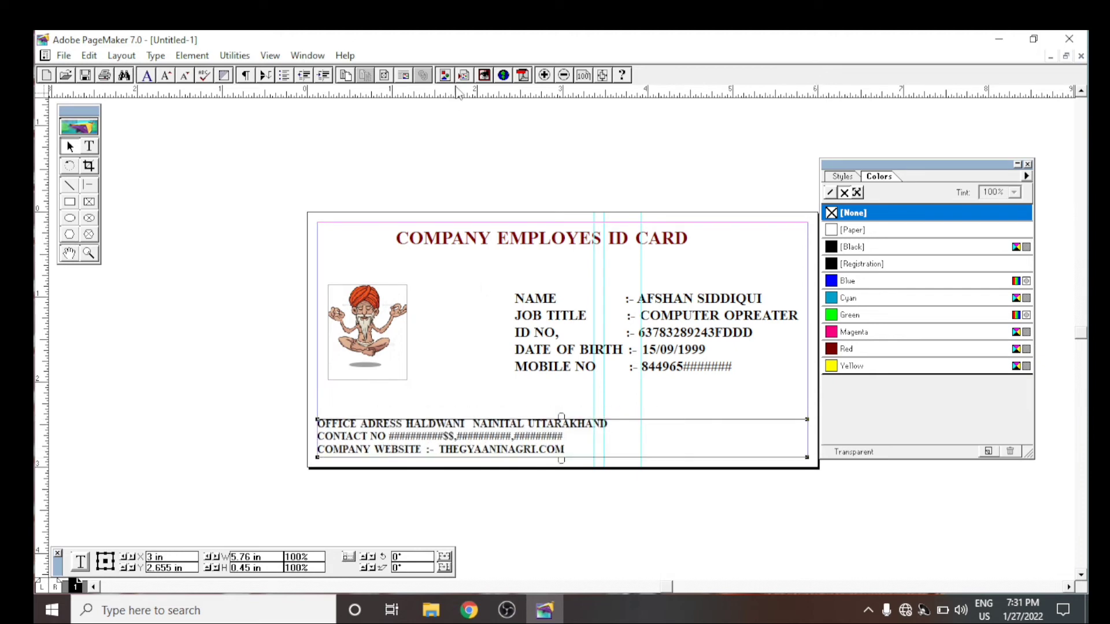
key("Right")
key("Right")
key("Right")
key("Right")
key("Right")
key("Right")
key("Right")
key("Right")
key("Right")
key("Right")
key("Right")
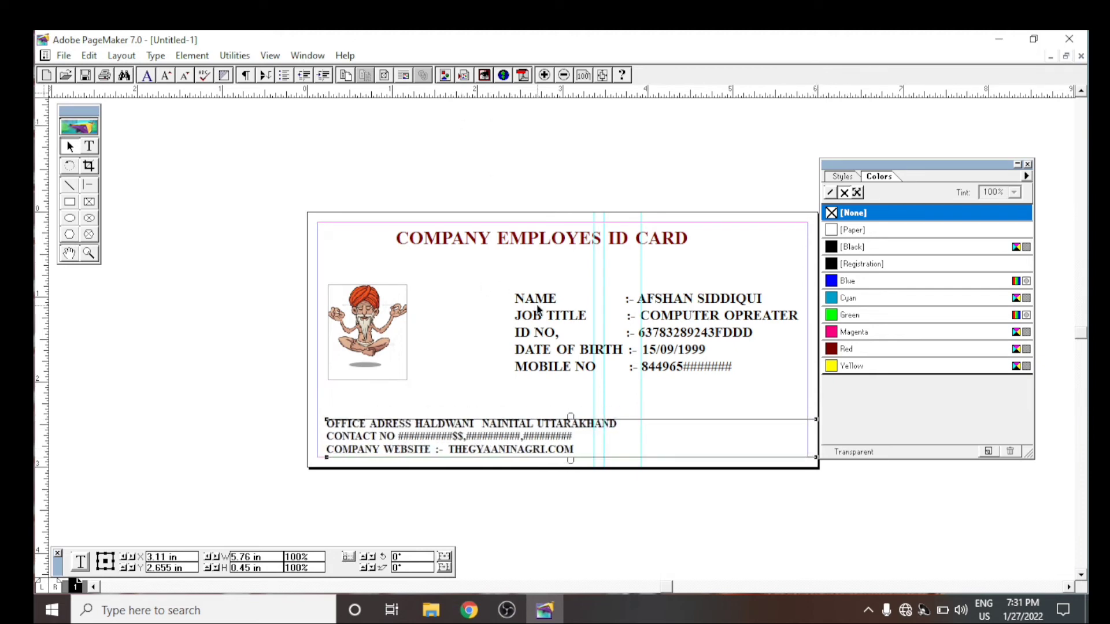
- Delete the contact number and company website lines, leaving only the office address line
left_click(92, 148)
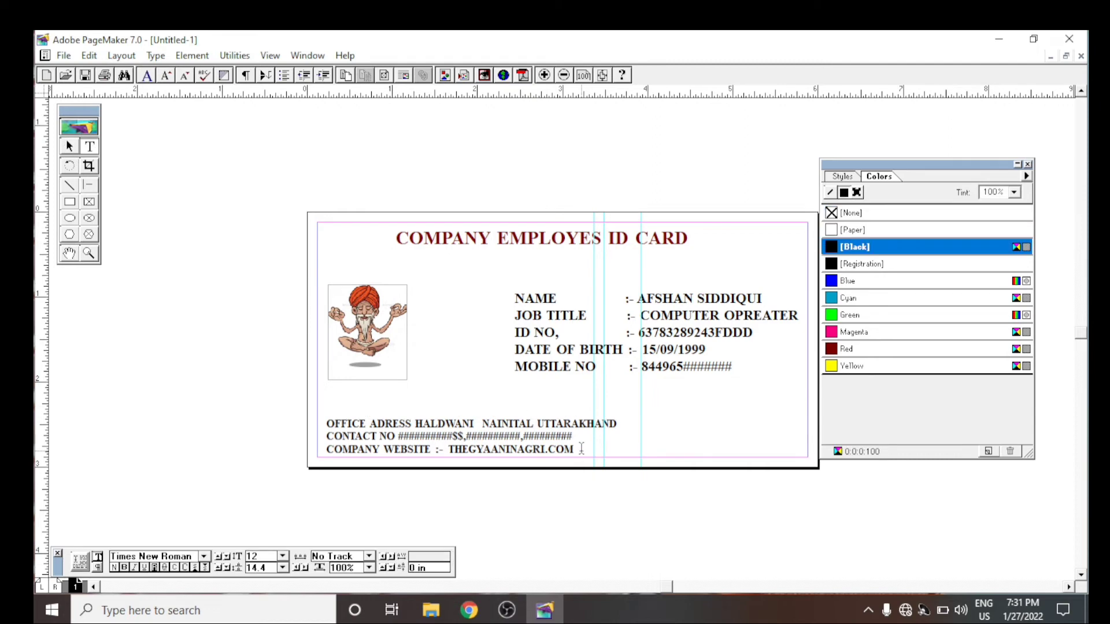
left_click_drag(575, 449, 327, 429)
key("BackSpace")
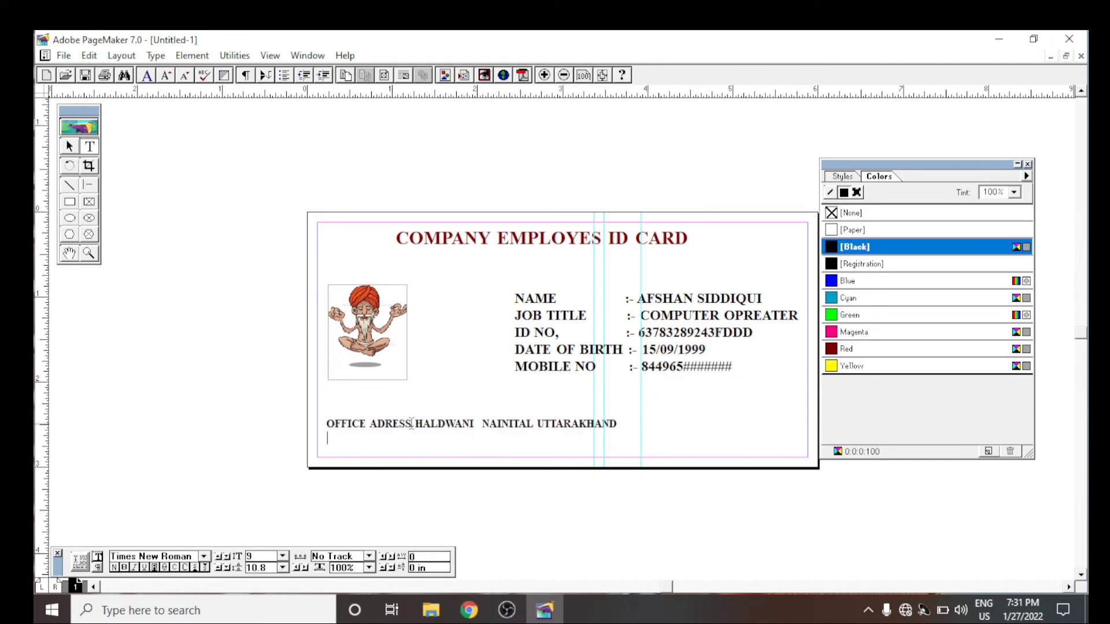
key("BackSpace")
key("BackSpace")
- Nudge the office address line slightly left, duplicate it, and place one copy directly below the other
left_click(69, 146)
left_click_drag(530, 429, 528, 429)
left_click(618, 449)
left_click(580, 428)
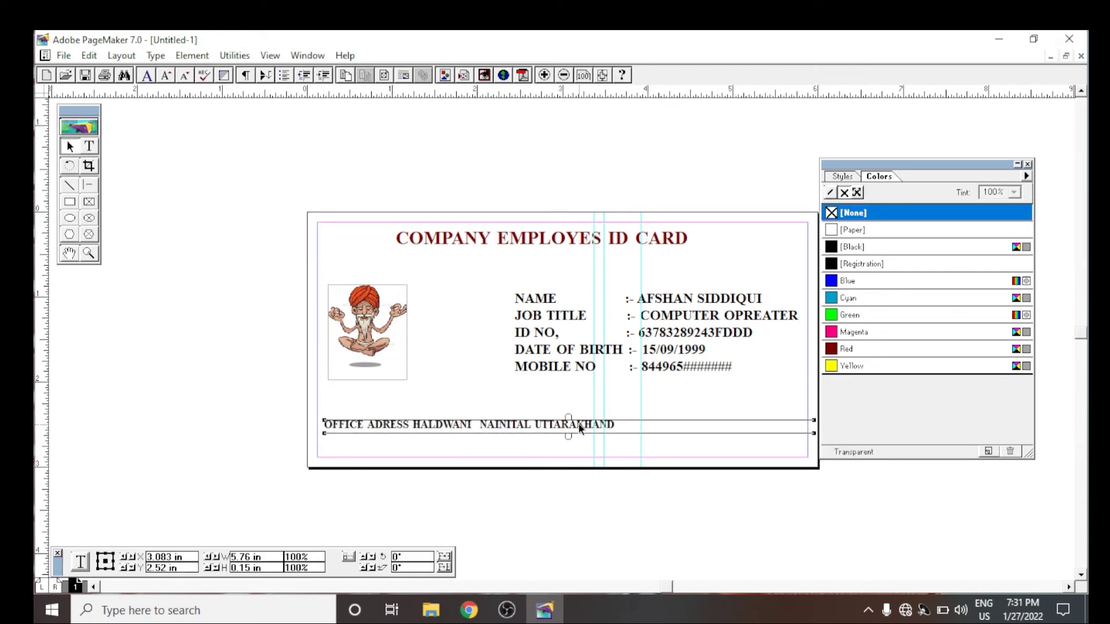
key("ctrl+d")
key("Escape")
left_click_drag(536, 426, 535, 446)
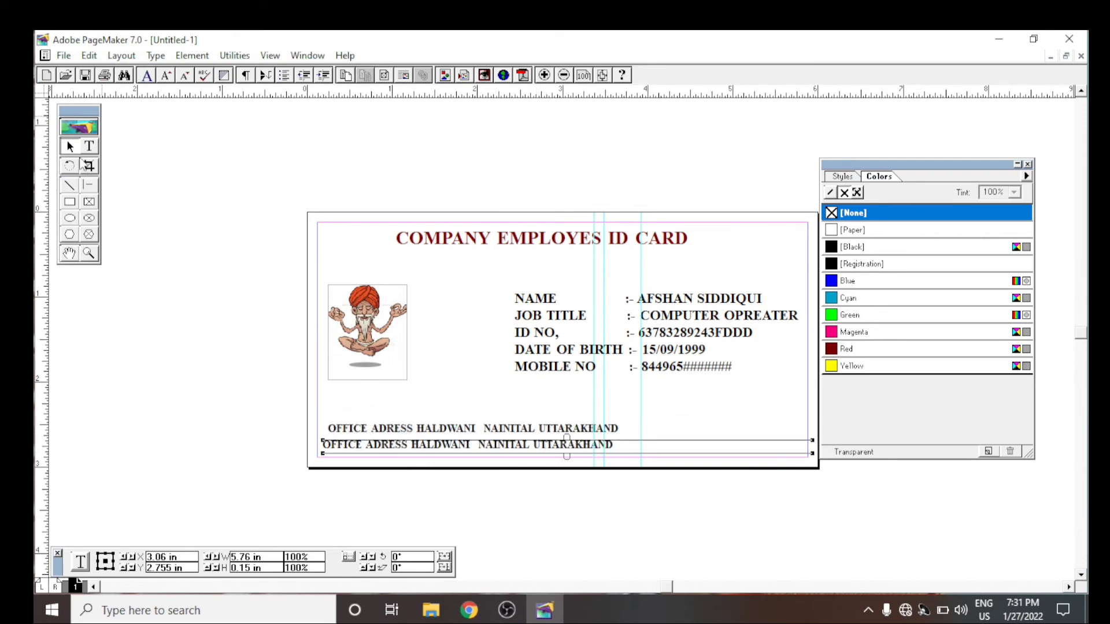
- Clear all the text in the lower copy of the office address line
left_click(89, 148)
double_click(587, 444)
triple_click(598, 441)
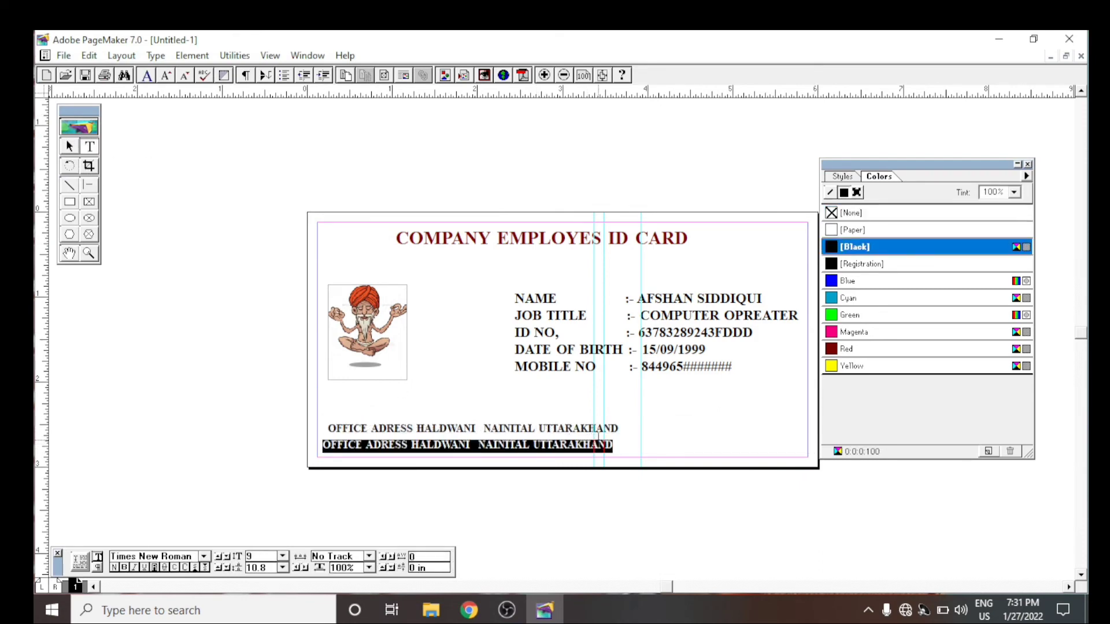
left_click(654, 441)
left_click_drag(622, 445, 300, 418)
key("BackSpace")
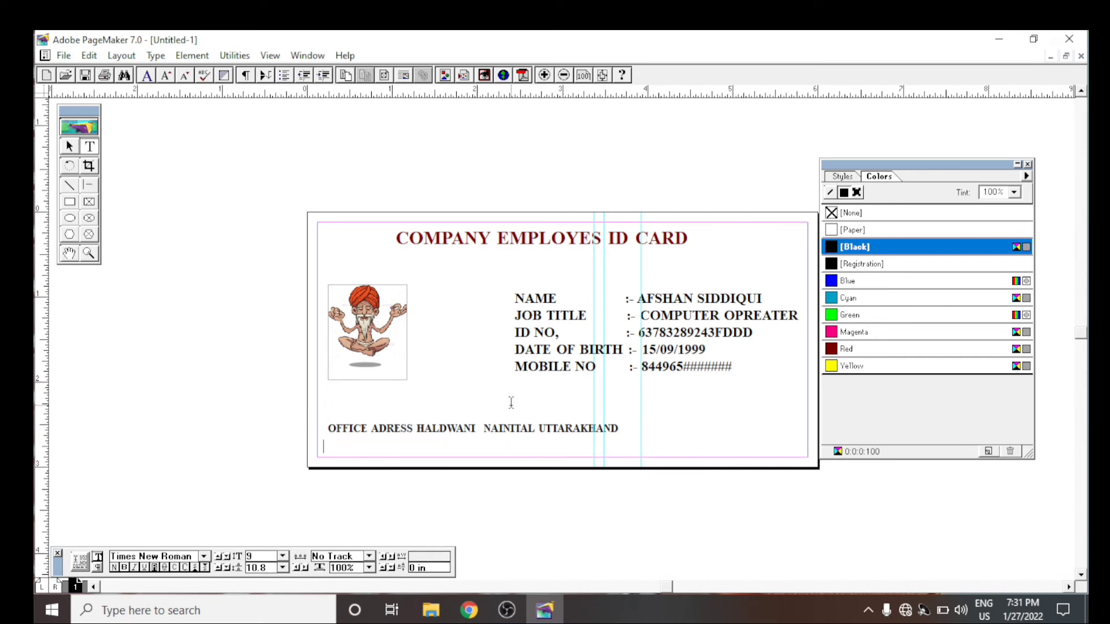
- Enter "CONTACT NO -" in the emptied line with two comma-separated placeholder numbers made of @ and # characters
type("CONTA")
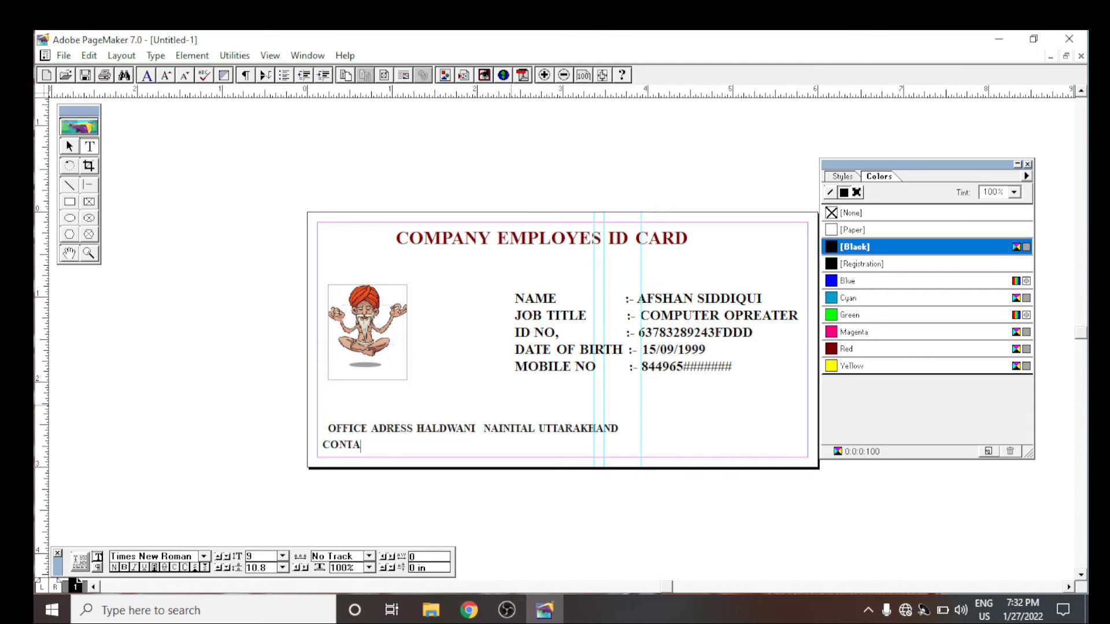
type("CT NO - @@@@#")
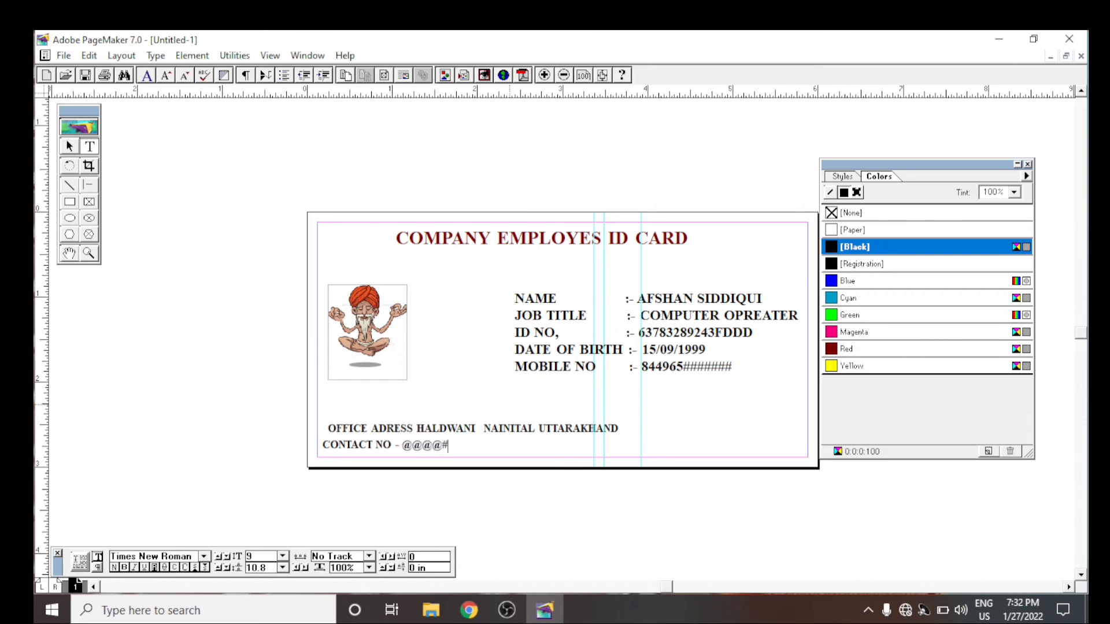
type("#########,@@@##########")
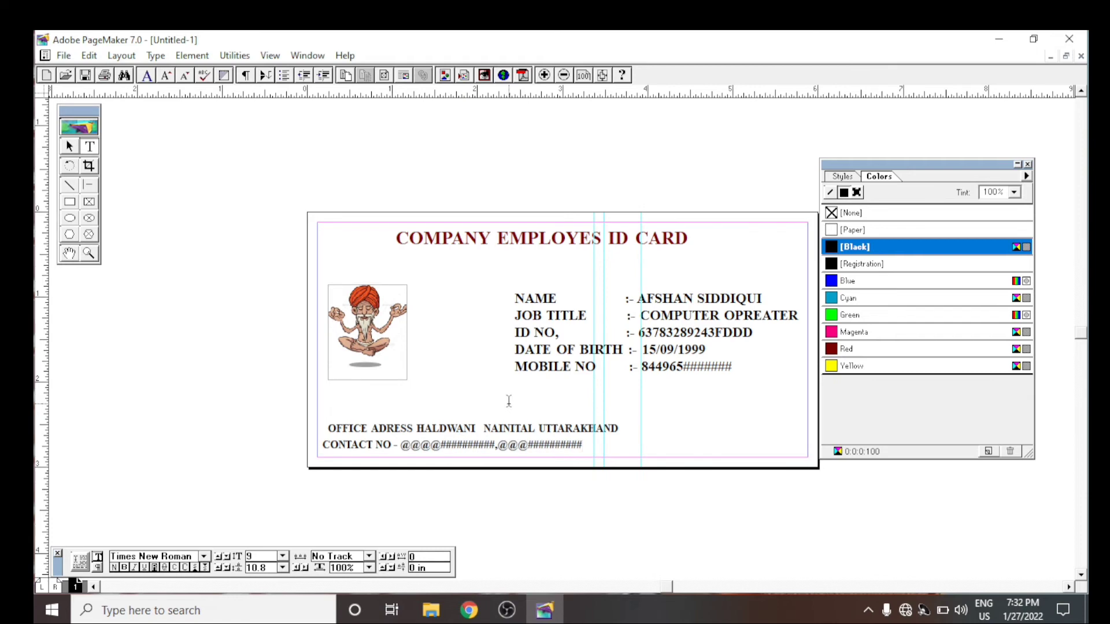
key("alt+minus")
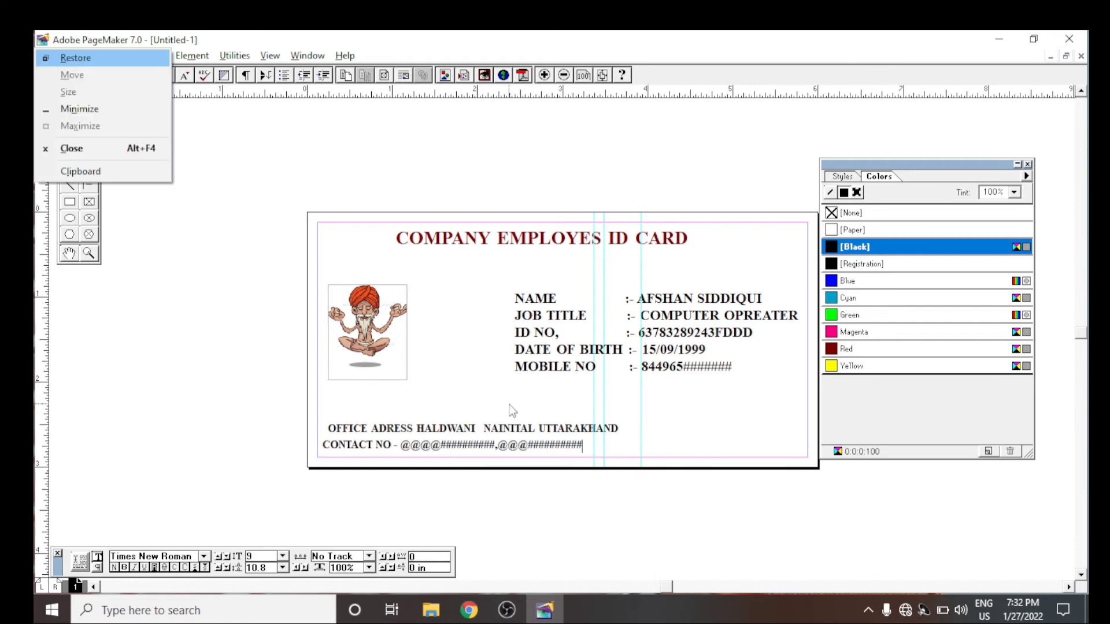
left_click(596, 440)
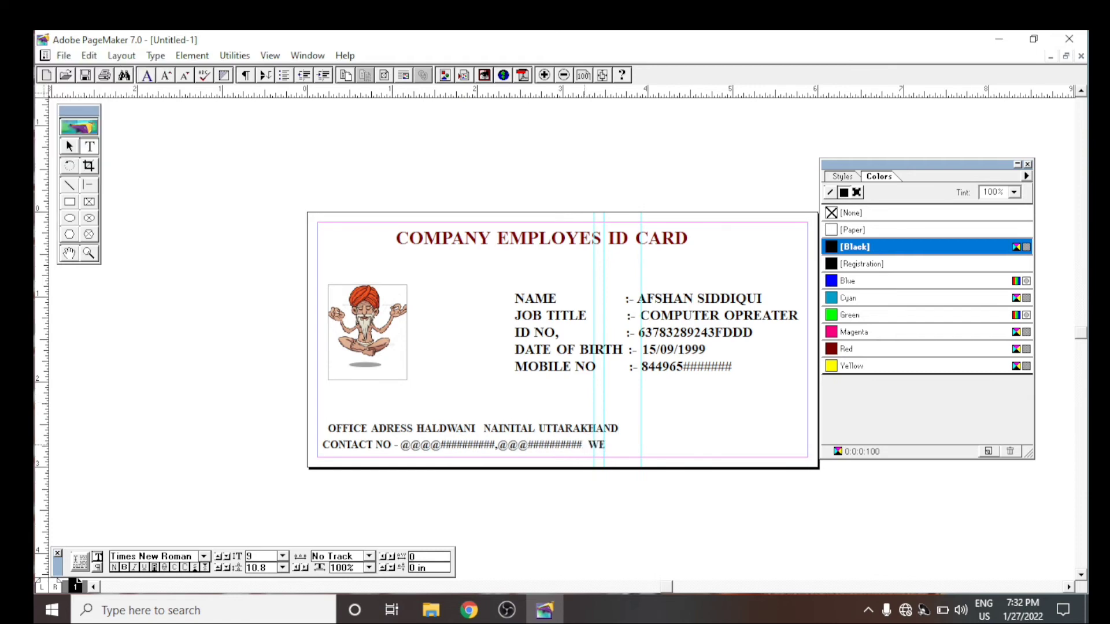
type("WWW.THW")
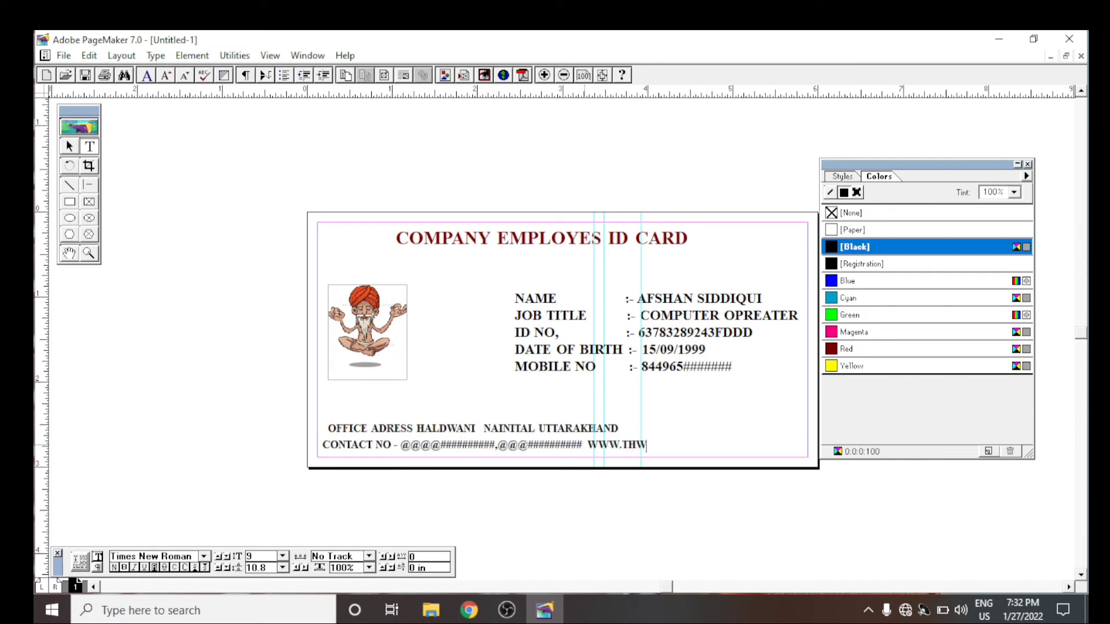
key("BackSpace")
type("EGY")
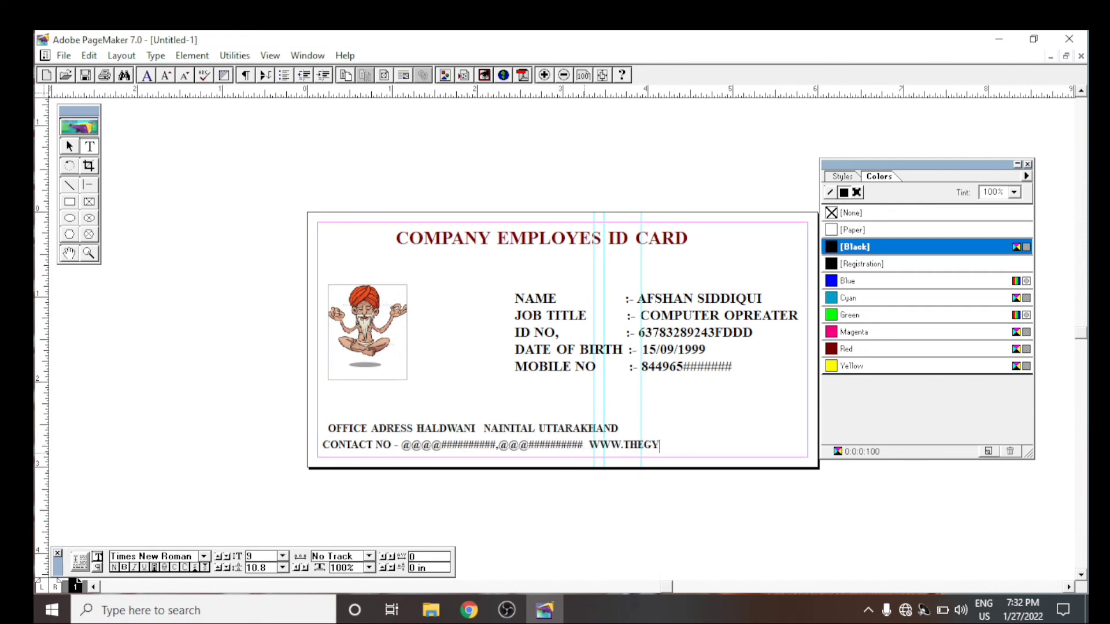
type("AANINAGRI")
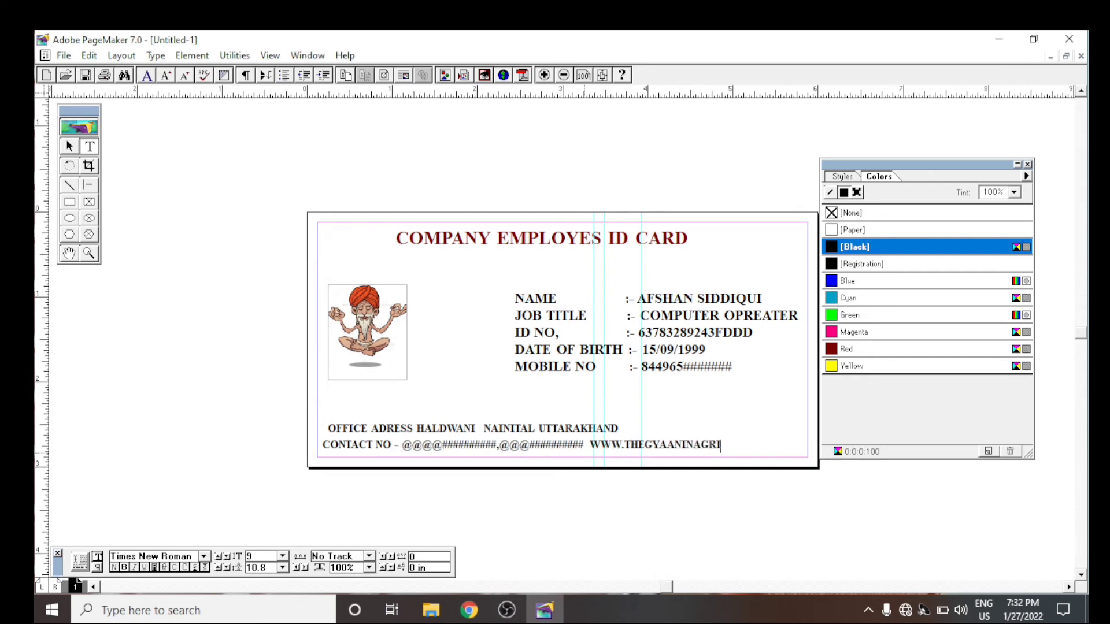
type(".COM")
left_click(70, 147)
left_click_drag(481, 430, 459, 402)
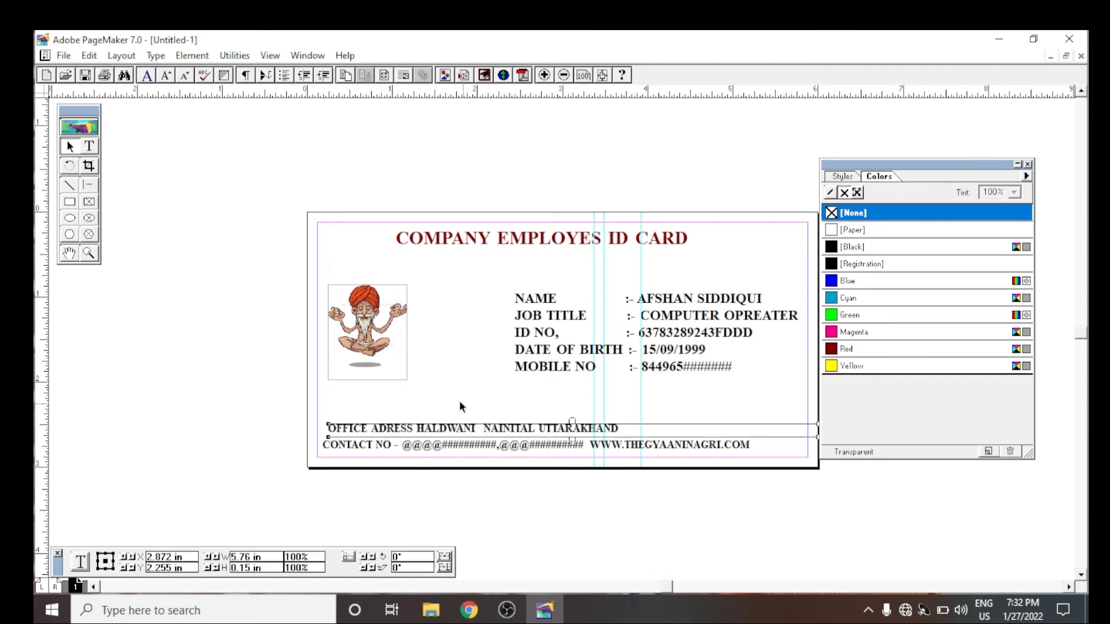
key("ctrl+z")
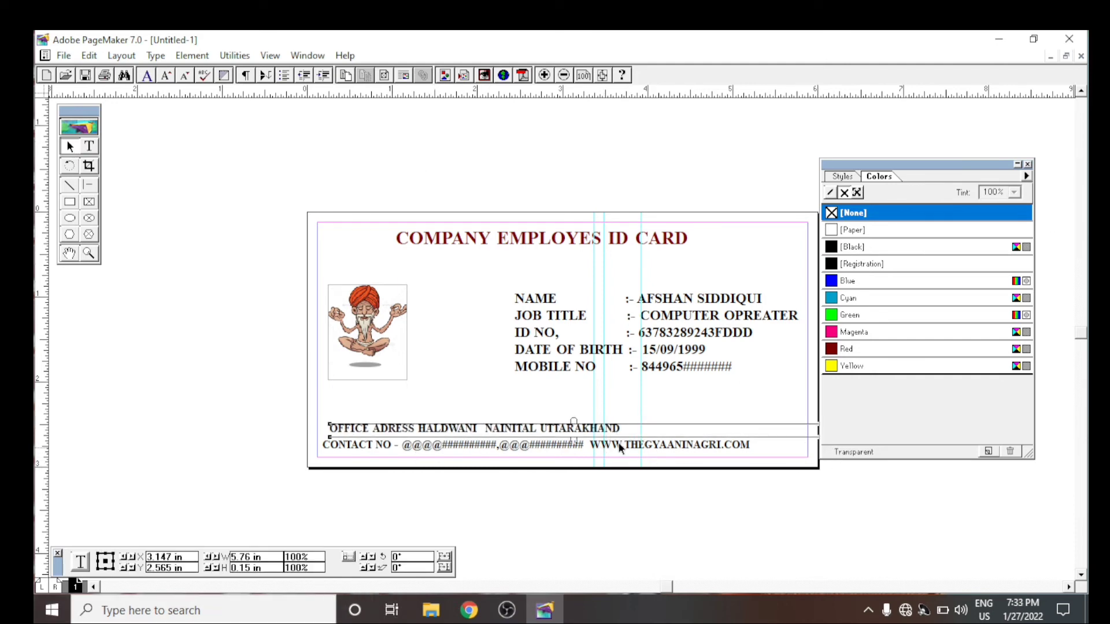
- Shift the contact line slightly right and down, and lower the office address line to sit close above it
left_click(571, 442)
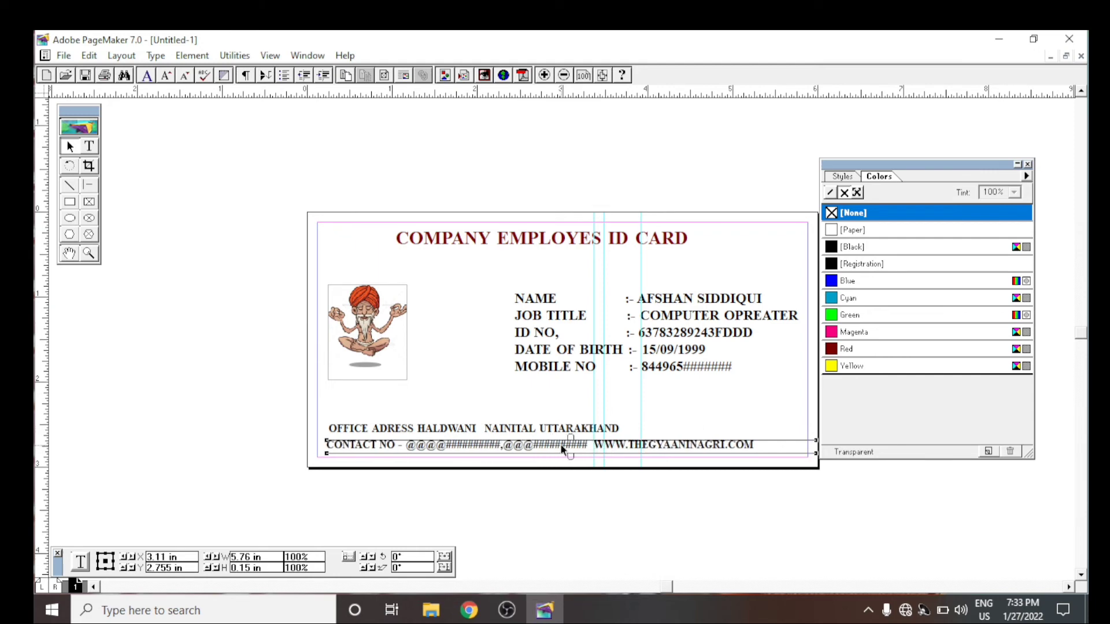
left_click_drag(561, 445, 564, 439)
left_click(567, 415)
left_click(537, 430)
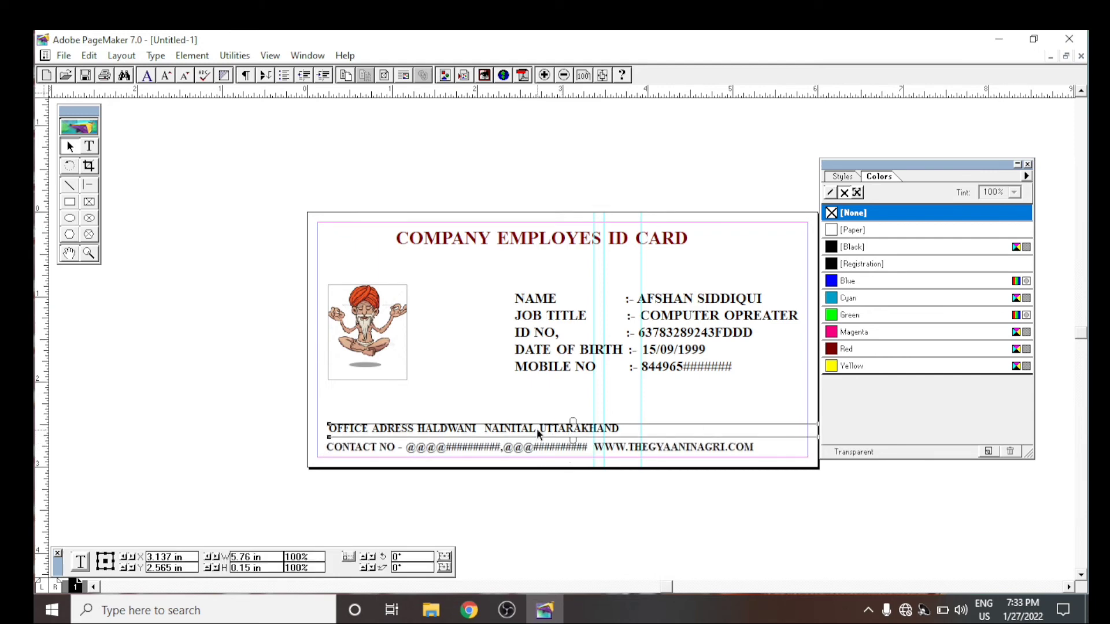
key("Down")
key("Down")
key("Down")
key("Down")
key("Down")
left_click(581, 400)
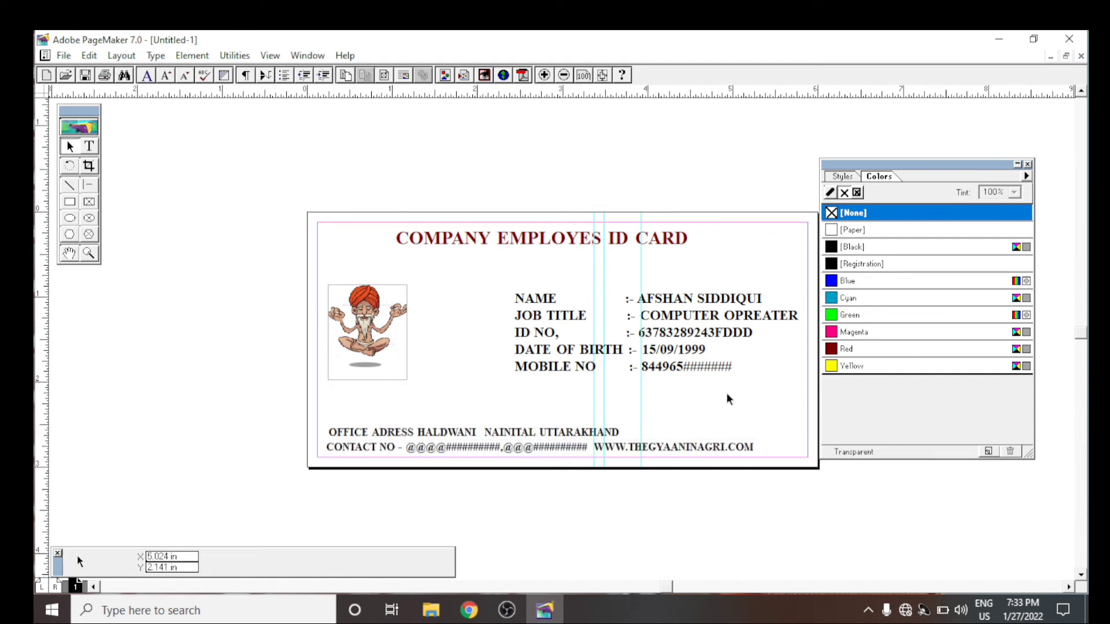
- Reduce the font size of all five holder detail lines, from NAME to MOBILE NO, to 11
left_click(89, 146)
left_click_drag(742, 369, 455, 299)
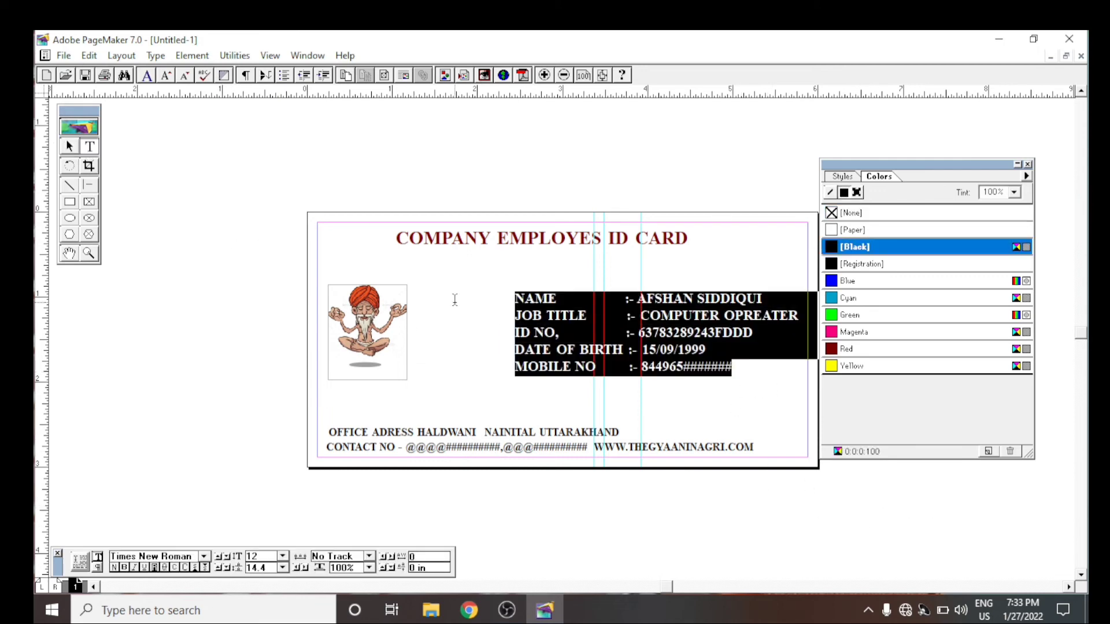
left_click(283, 556)
key("Up")
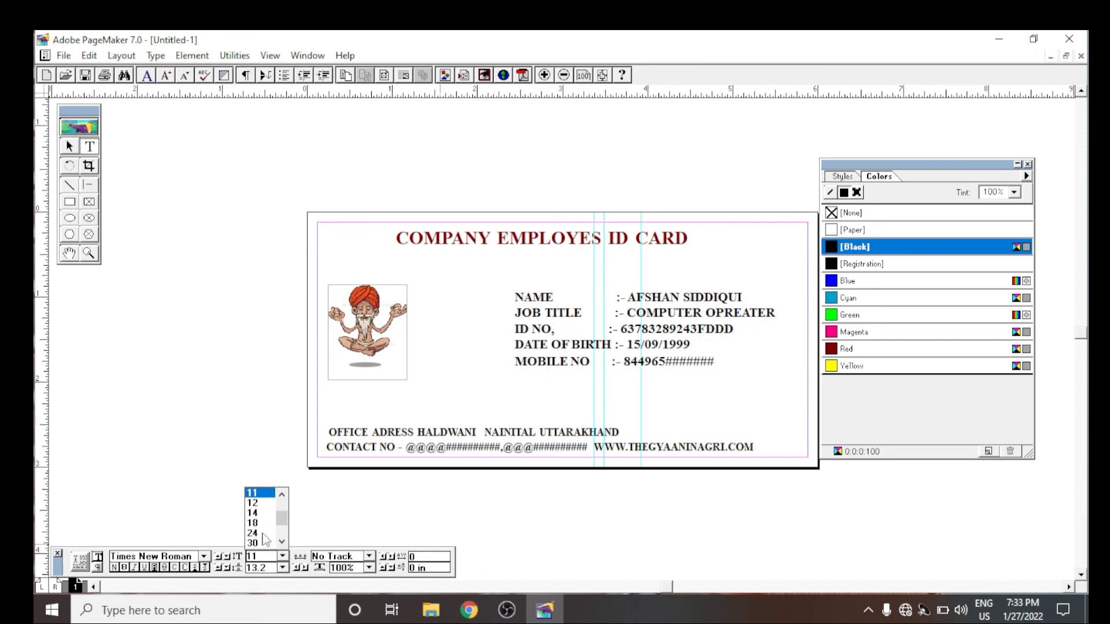
left_click(261, 503)
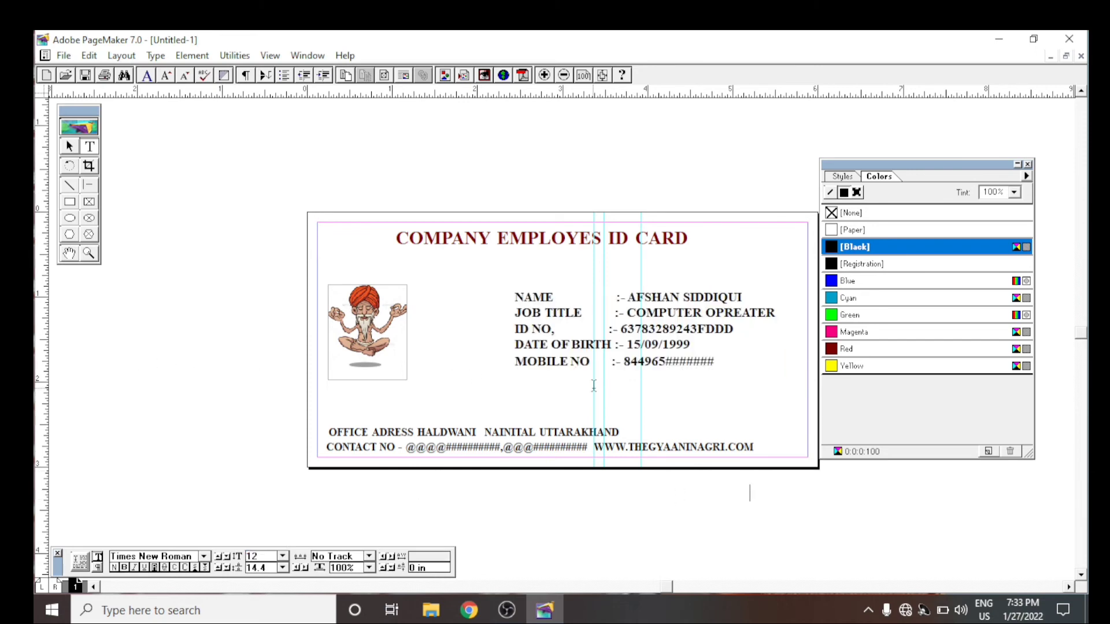
- Draw a rectangle of 5.76 x 2.76 in along the page margins and colour it Blue
left_click(69, 146)
double_click(69, 202)
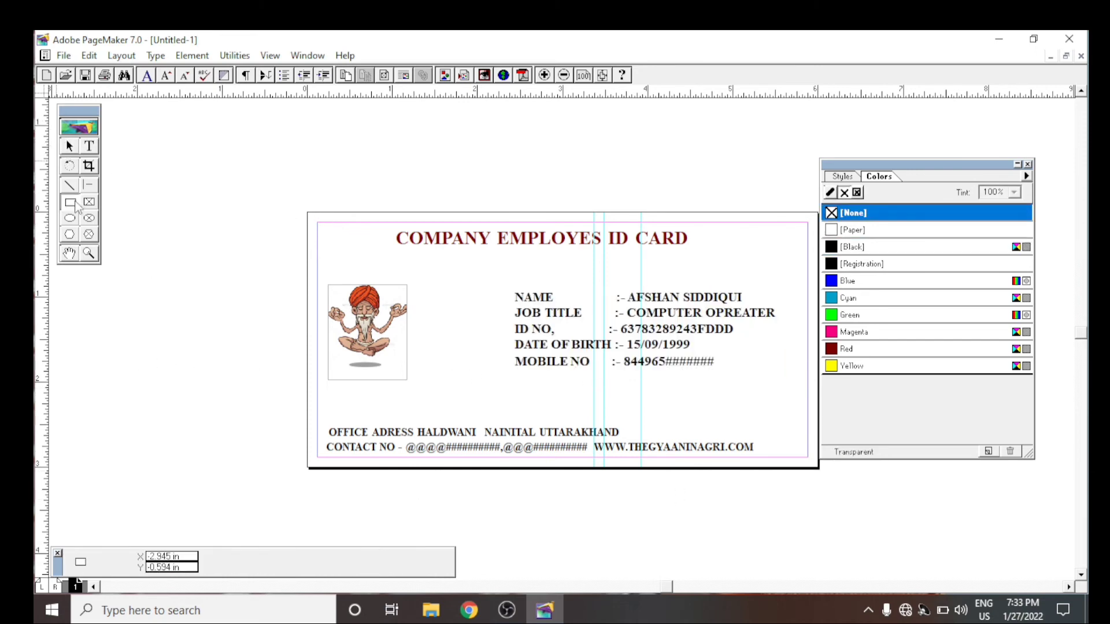
left_click(645, 270)
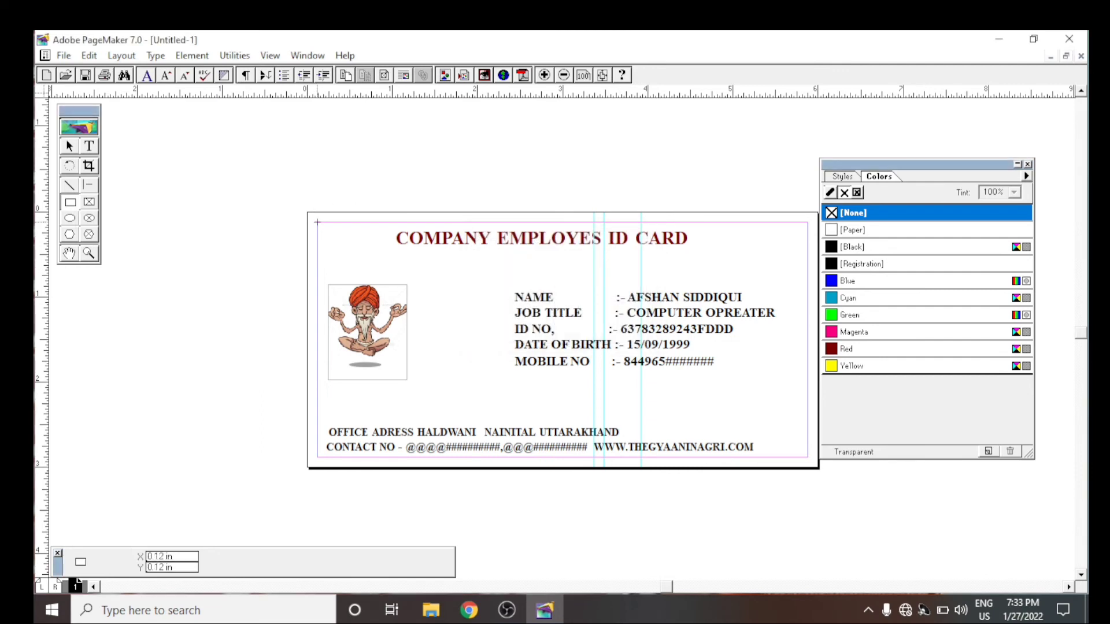
mouse_move(317, 222)
left_mouse_down()
mouse_move(457, 382)
mouse_move(746, 460)
mouse_move(807, 456)
left_mouse_up()
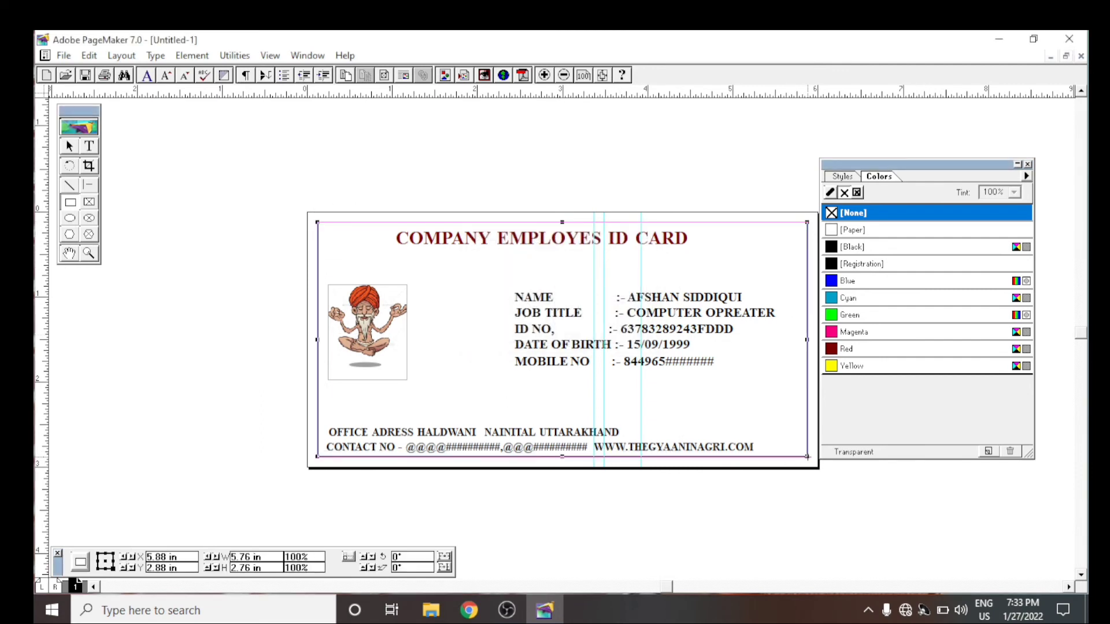
left_click(848, 281)
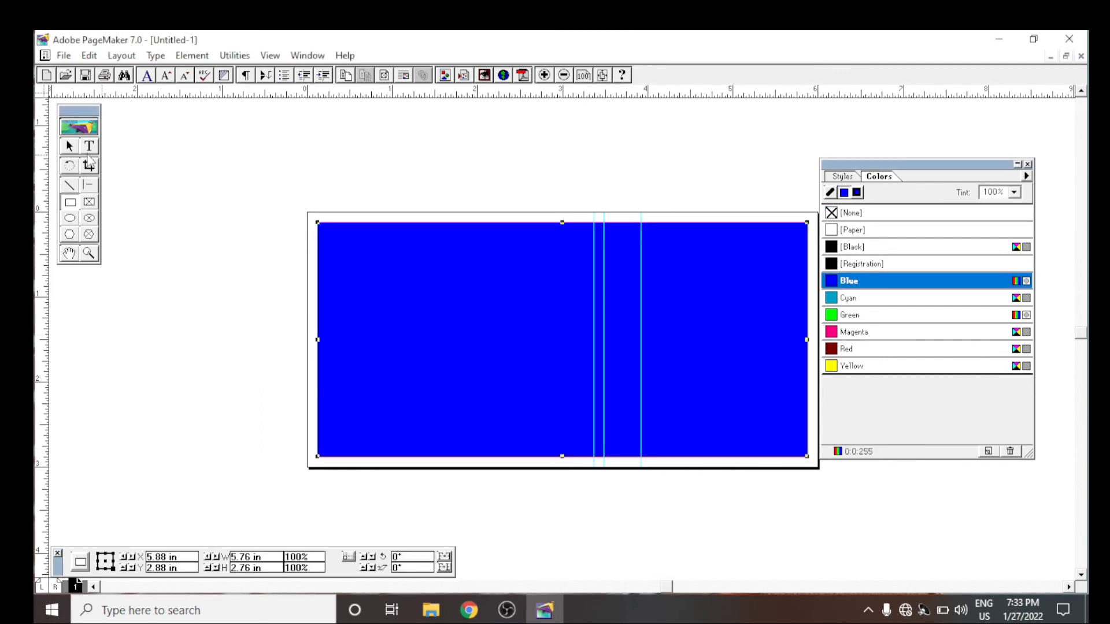
- Send the blue rectangle to the back, behind the card's text and picture
left_click(70, 146)
left_click(393, 252)
left_click(89, 55)
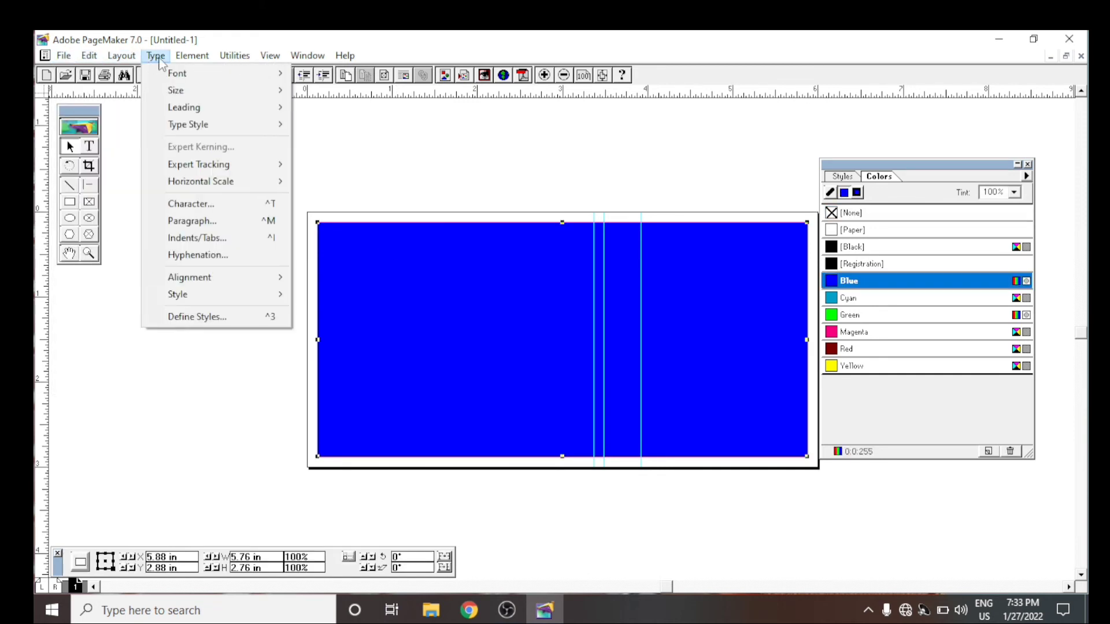
mouse_move(180, 62)
mouse_move(257, 155)
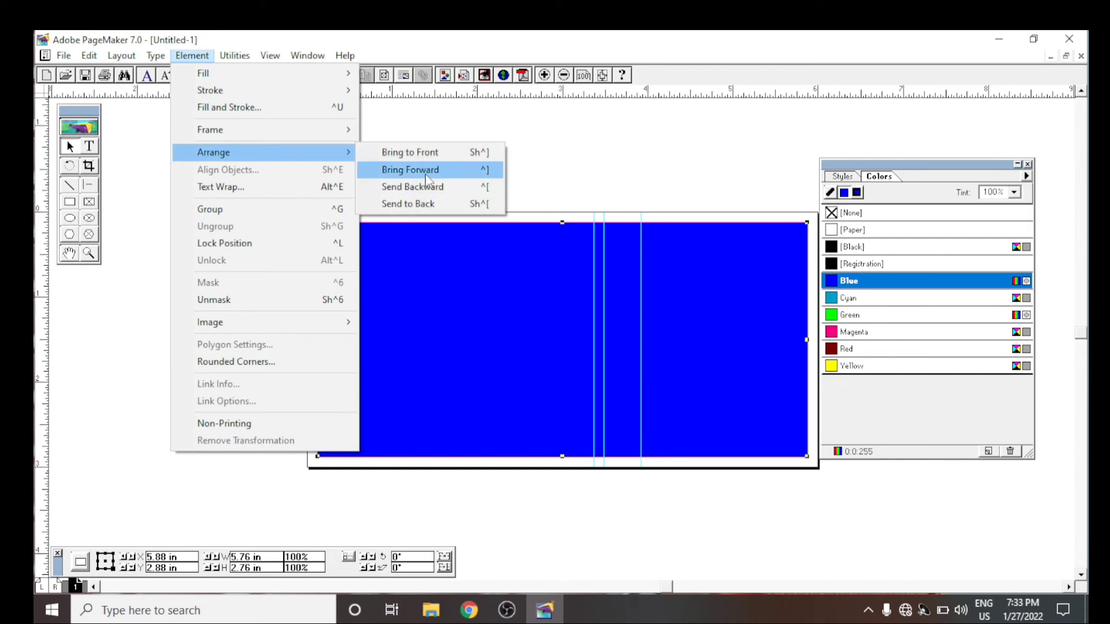
left_click(449, 203)
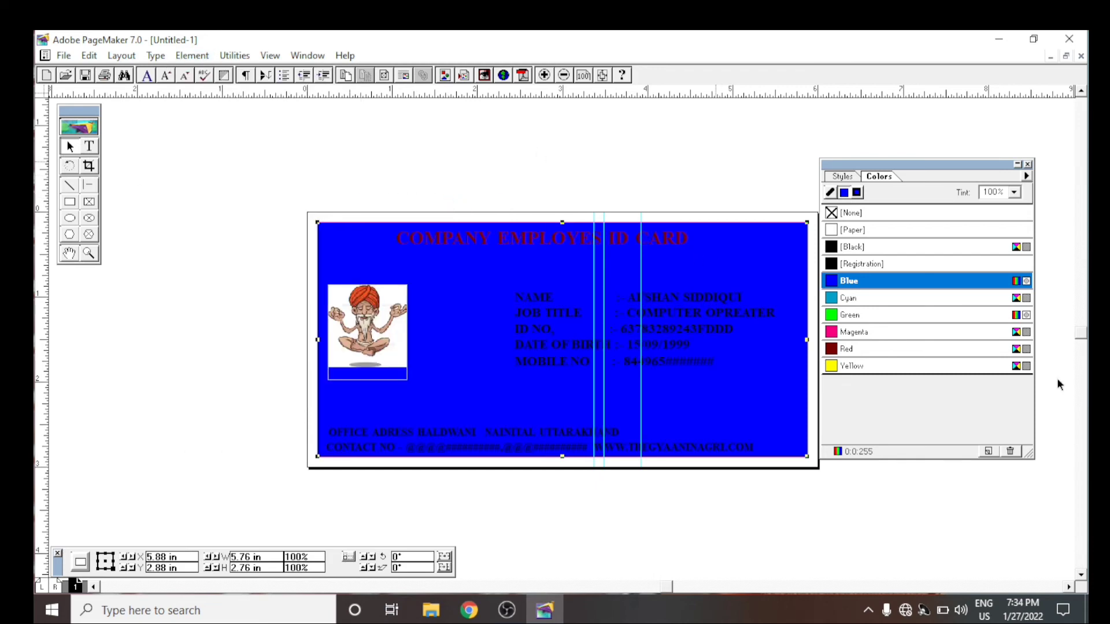
left_click(471, 154)
- Shorten the picture frame from its lower edge to a height of 0.976 in, matching the picture
left_click(400, 377)
left_click(402, 364)
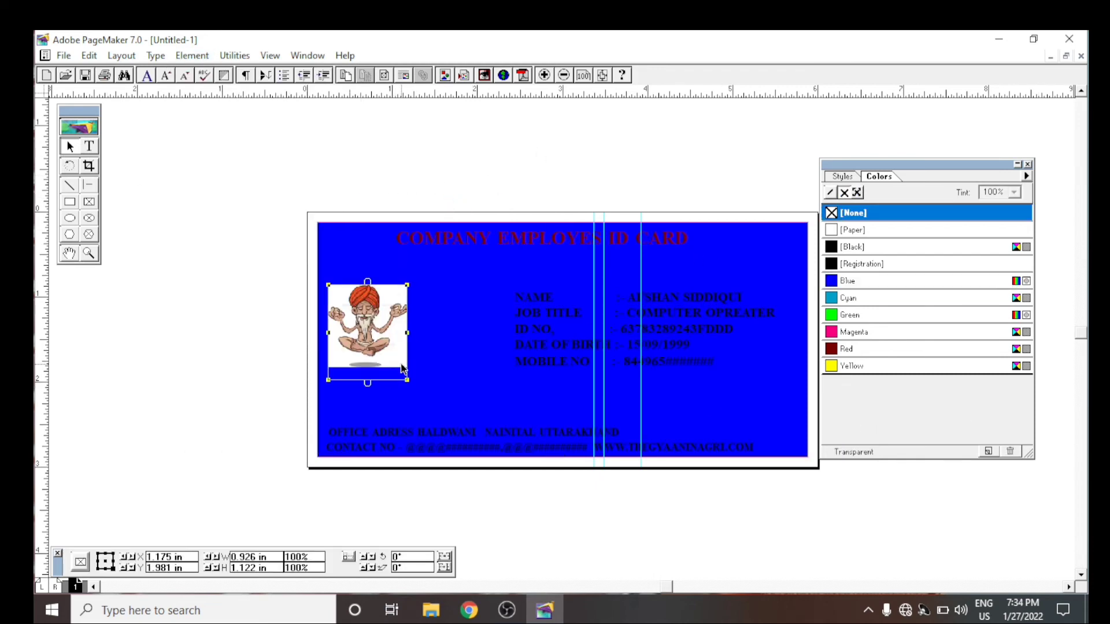
left_click_drag(367, 381, 367, 368)
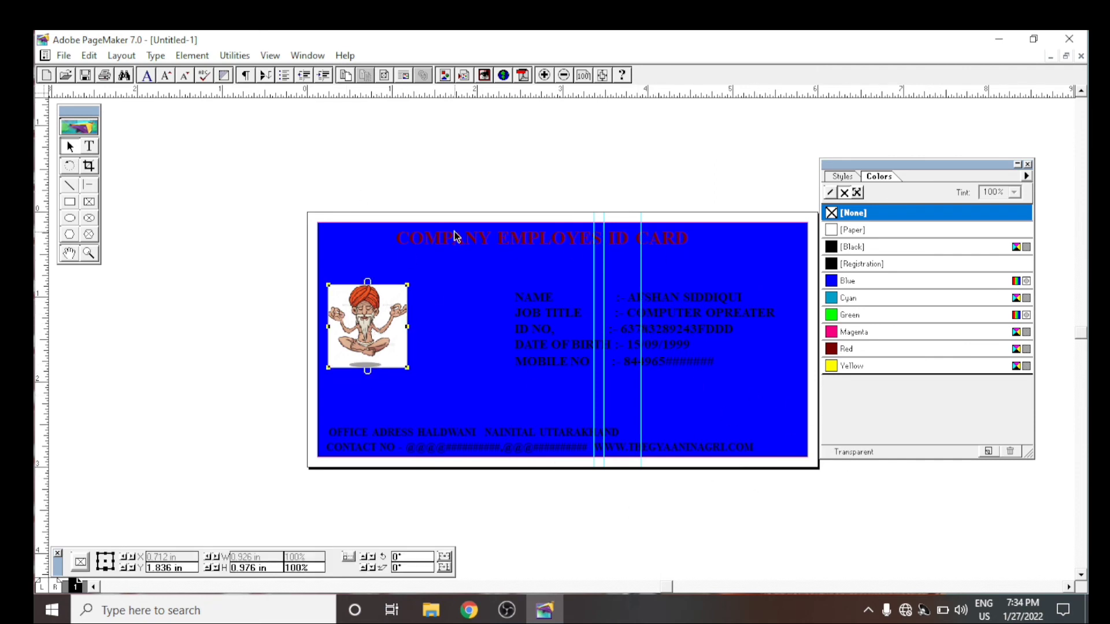
- Enlarge the blue rectangle to about 6 x 3 in to cover the whole card, and nudge it left to the page edge
left_click(326, 227)
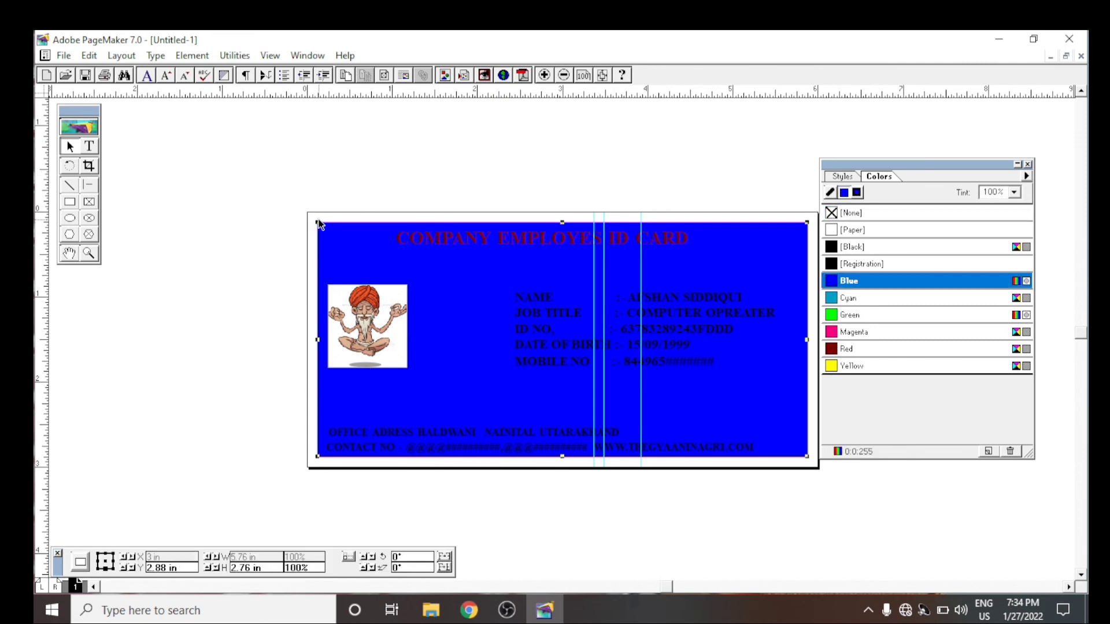
left_click_drag(319, 224, 309, 213)
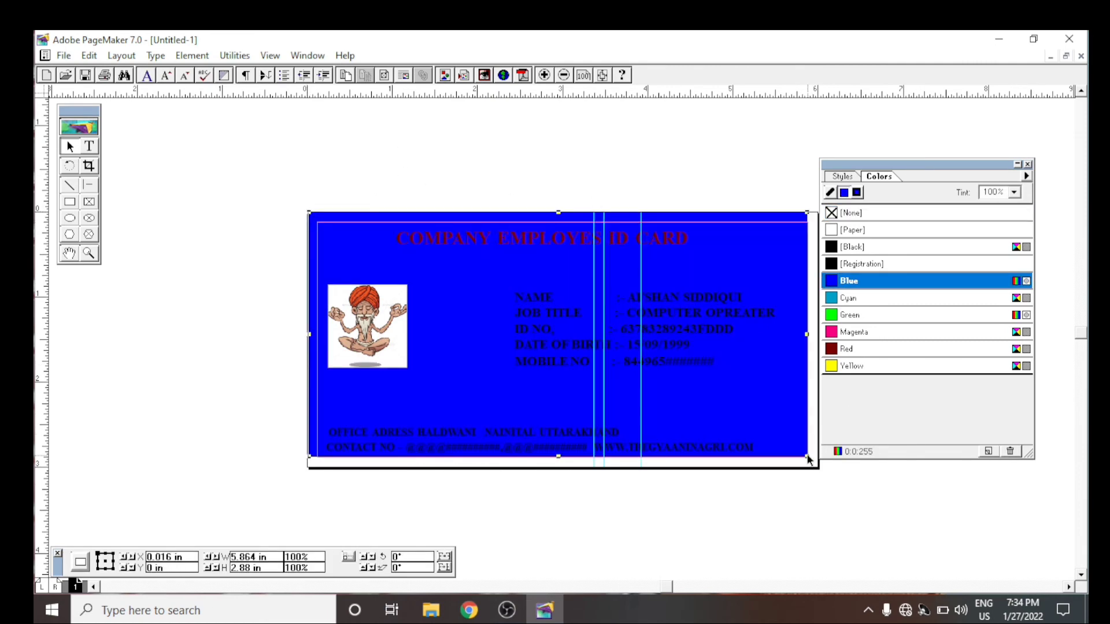
left_click_drag(808, 458, 821, 471)
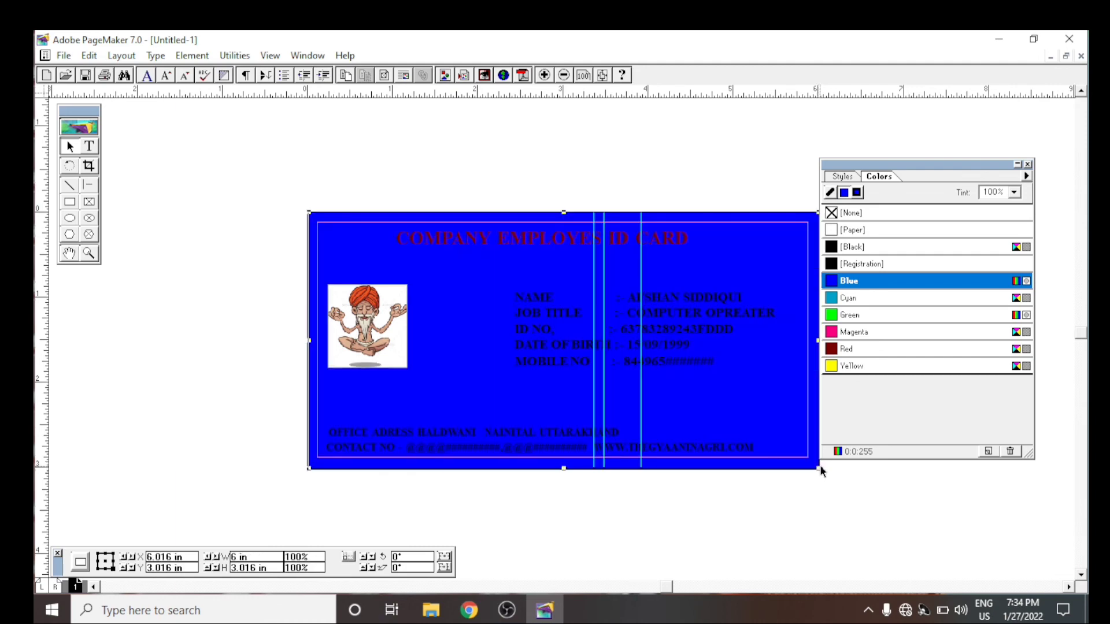
left_click_drag(976, 166, 1013, 153)
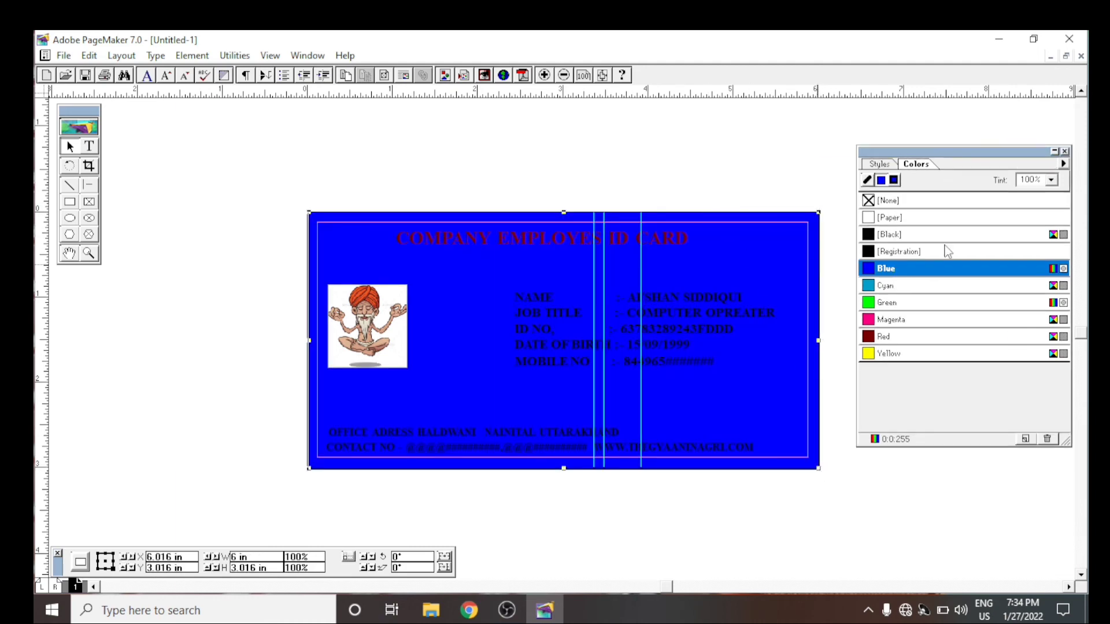
left_click_drag(311, 219, 309, 213)
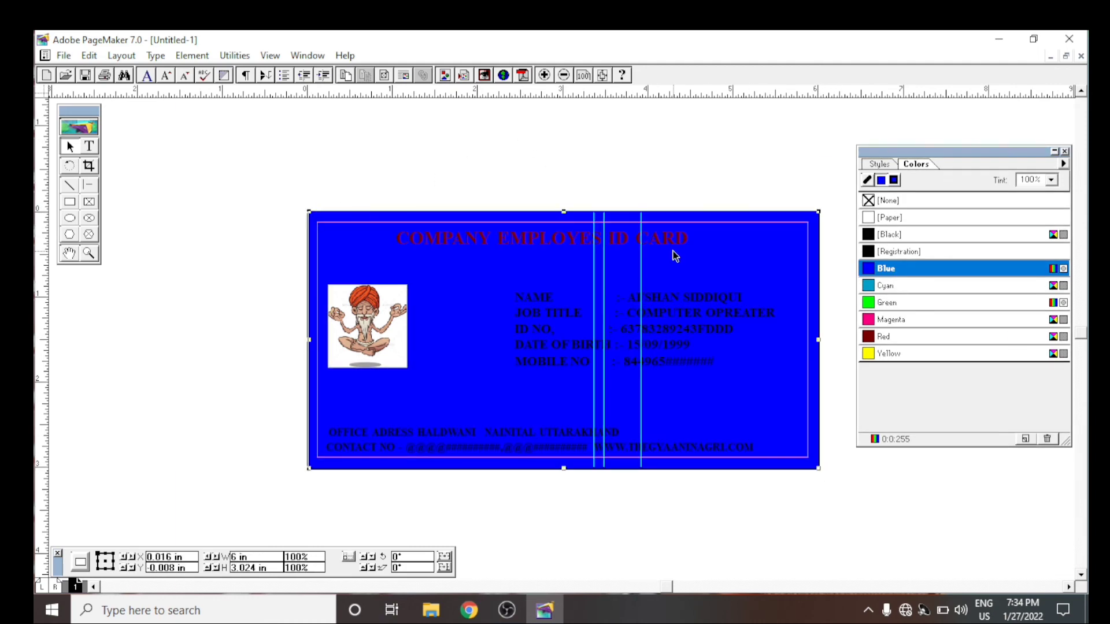
left_click(676, 248)
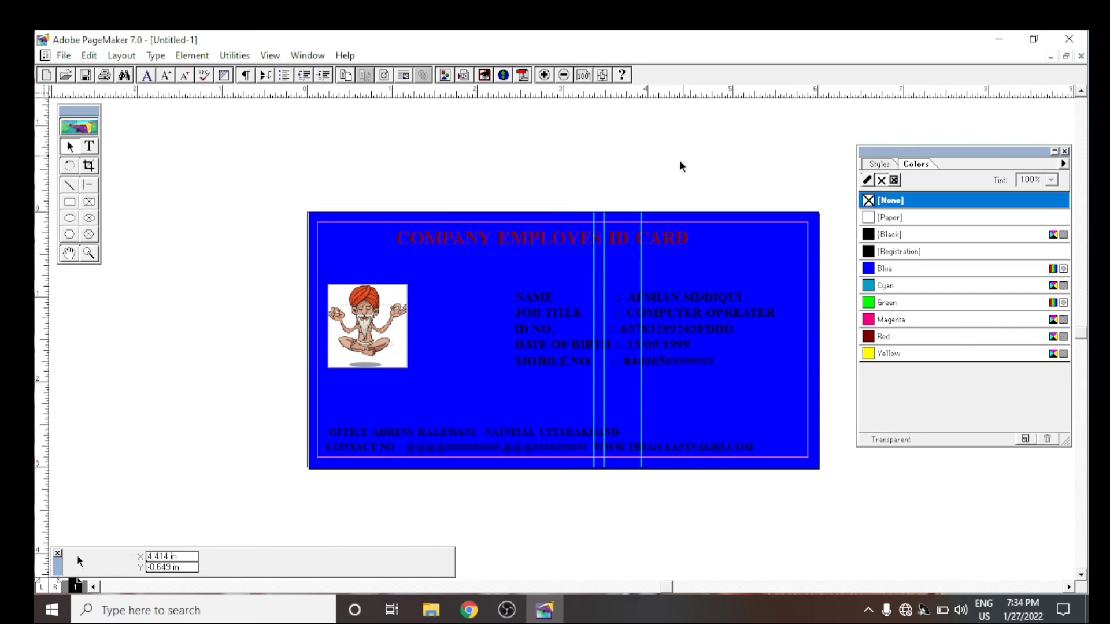
left_click(759, 309)
left_click(819, 217)
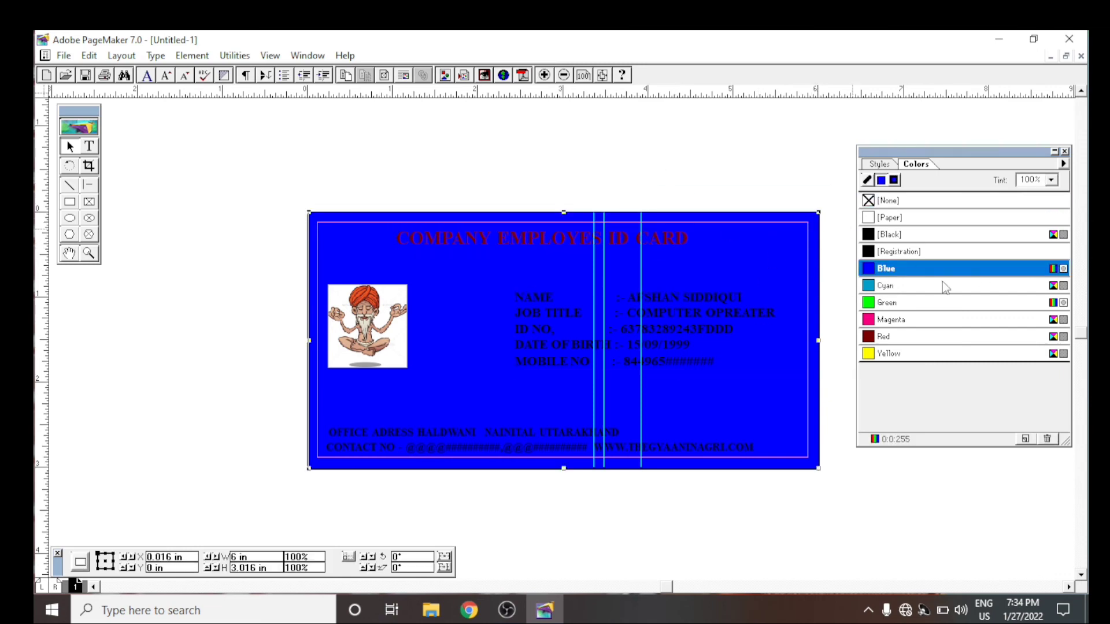
key("Left")
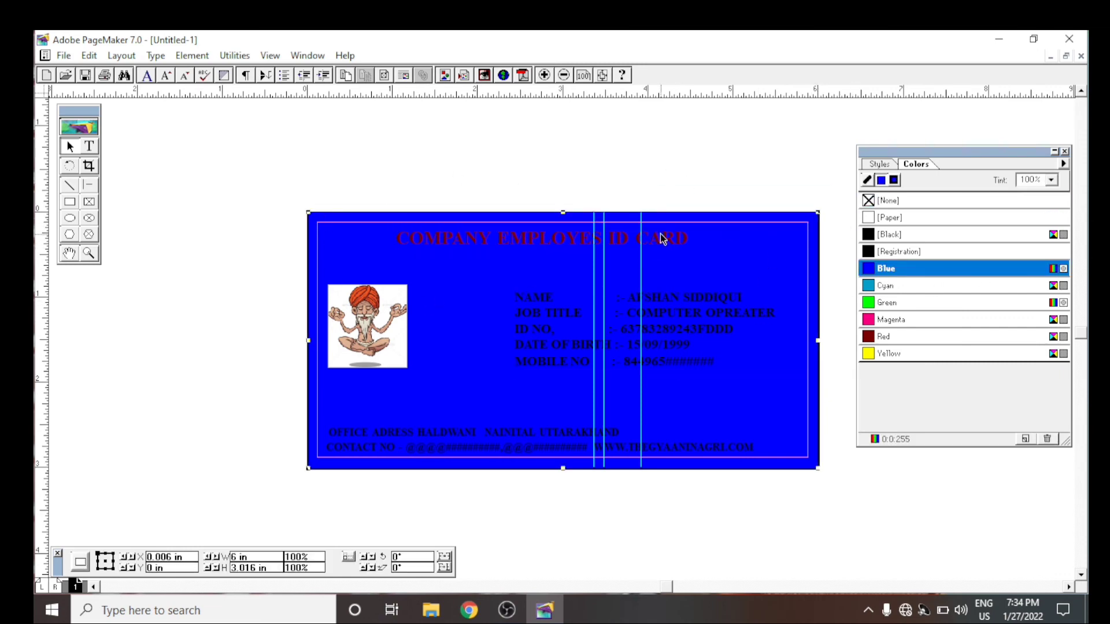
- Try Paper and Red on the background rectangle and settle on Magenta as its colour
left_click(899, 254)
left_click(890, 223)
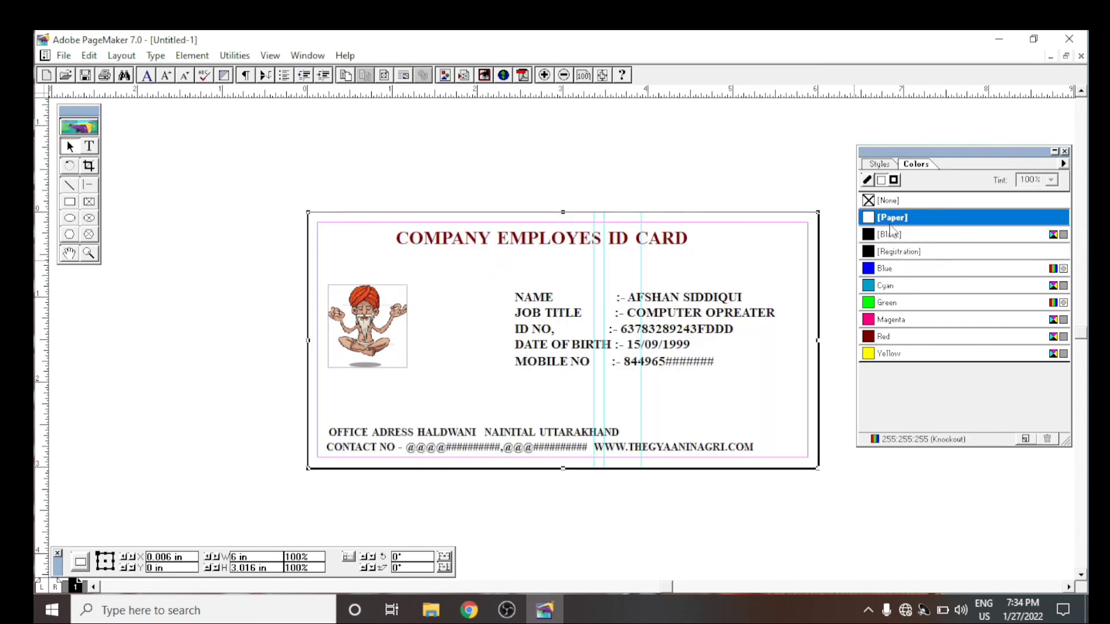
left_click(905, 340)
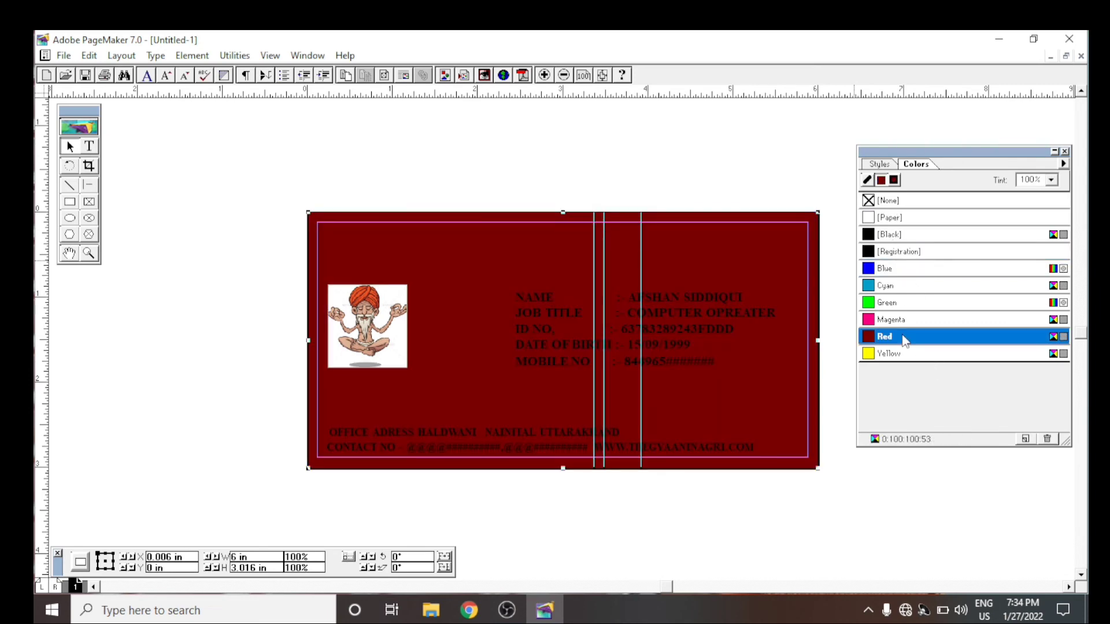
left_click(920, 320)
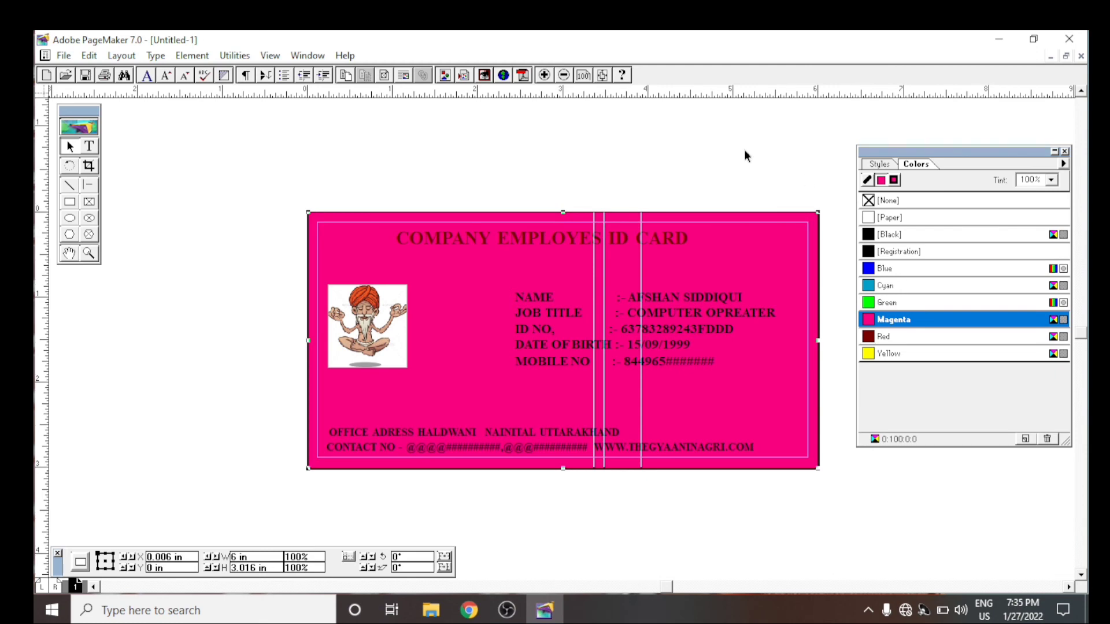
- Select the contact and website line and try Magenta as its text colour
left_click(88, 147)
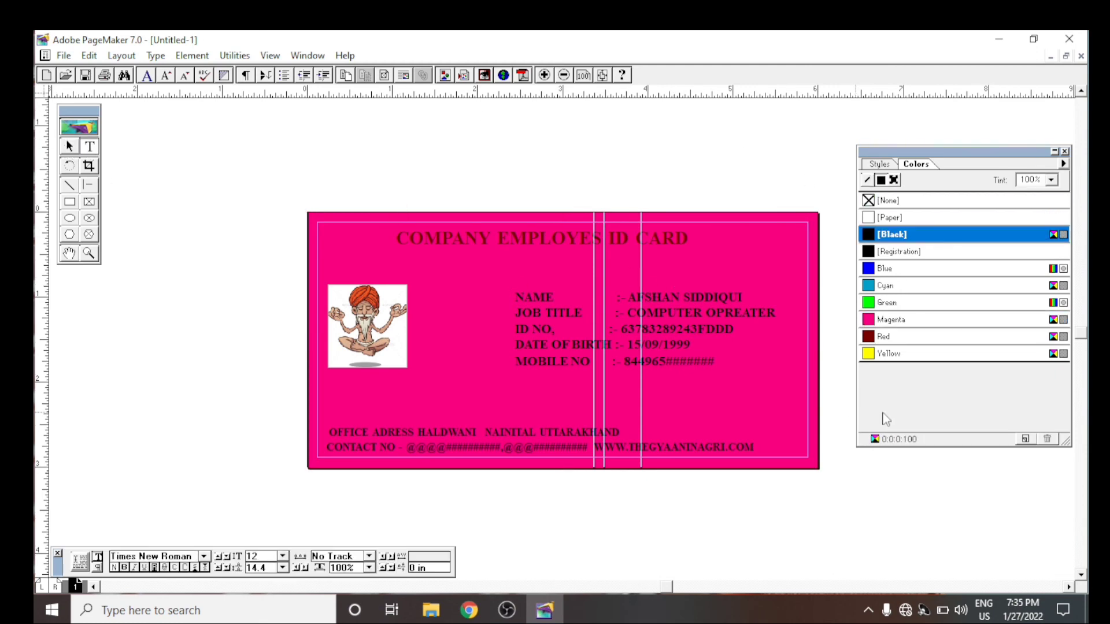
left_click(762, 445)
left_click_drag(762, 446, 327, 448)
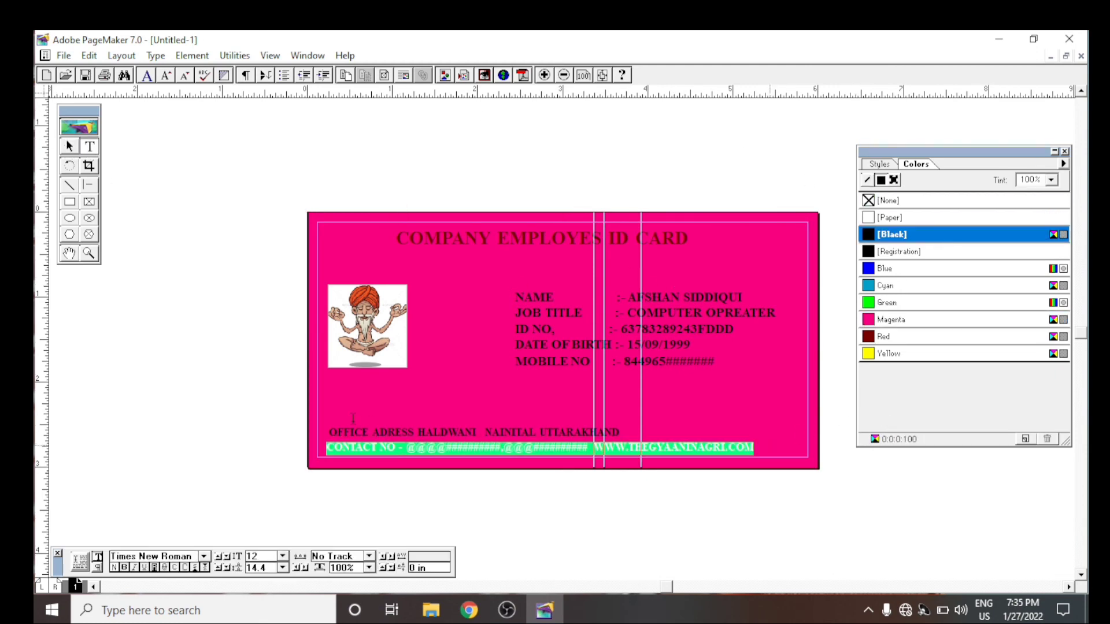
left_click(766, 420)
triple_click(765, 443)
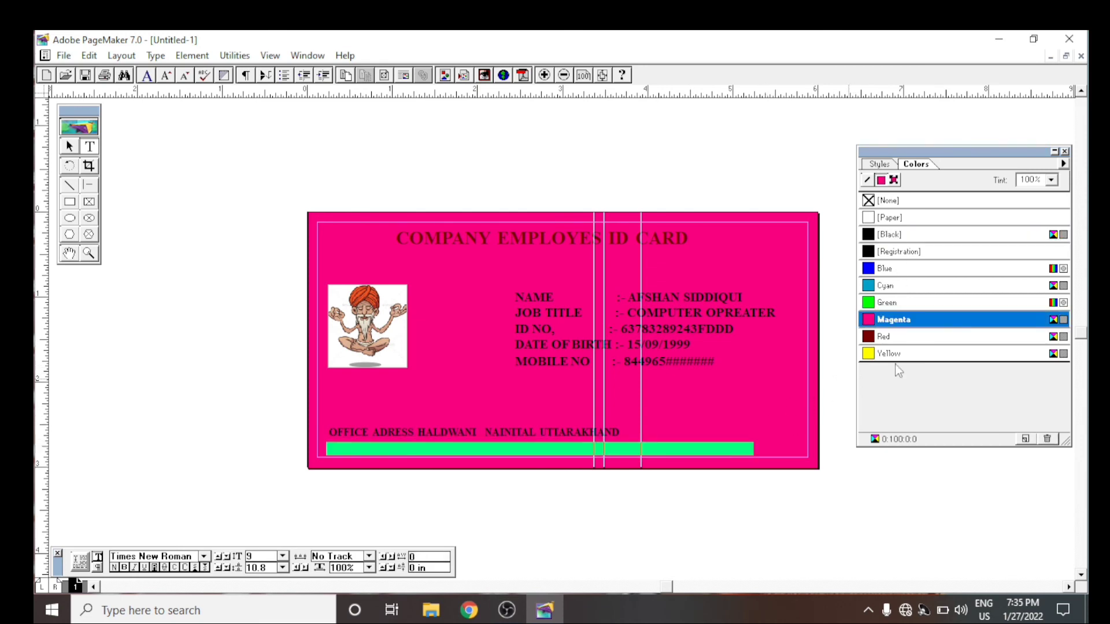
- Try Red on the office address line and Black on the contact and website line
left_click(665, 432)
triple_click(503, 428)
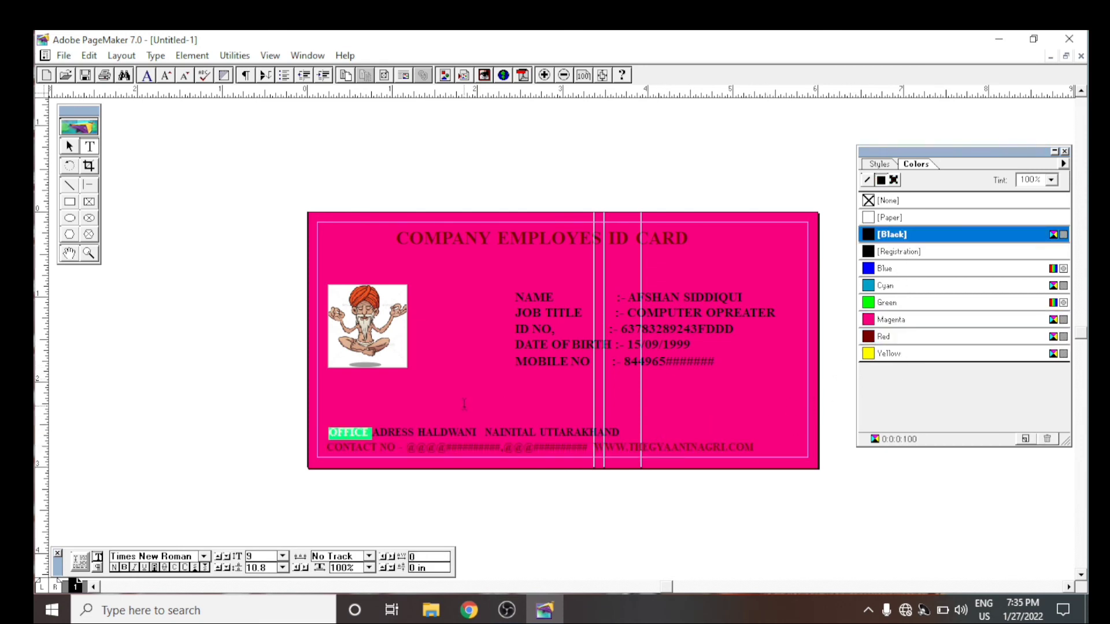
left_click(899, 338)
left_click(640, 143)
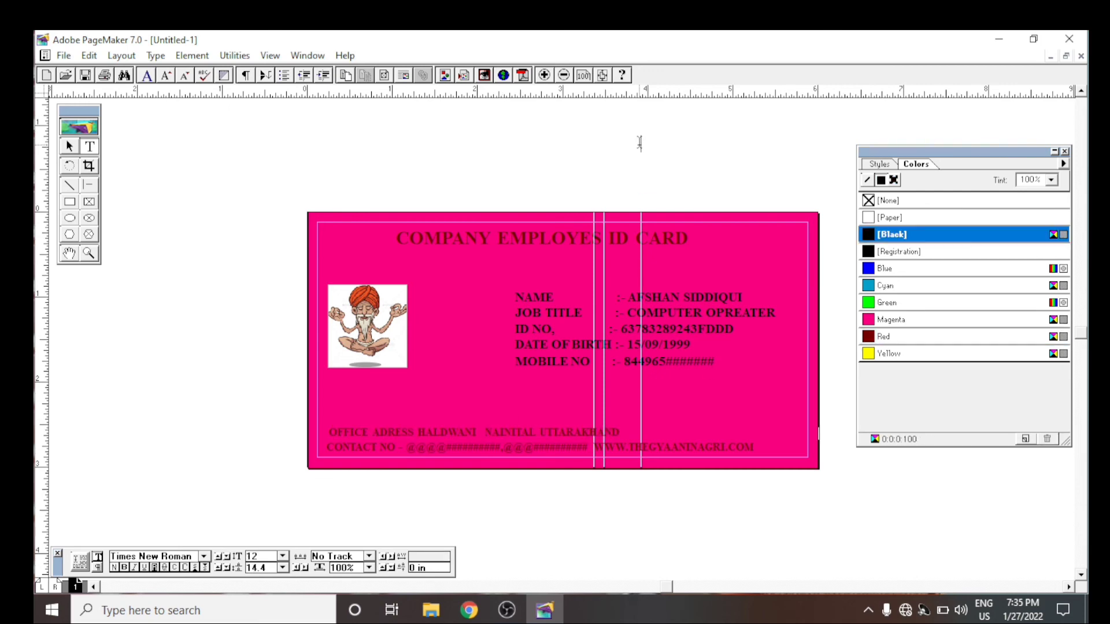
triple_click(766, 450)
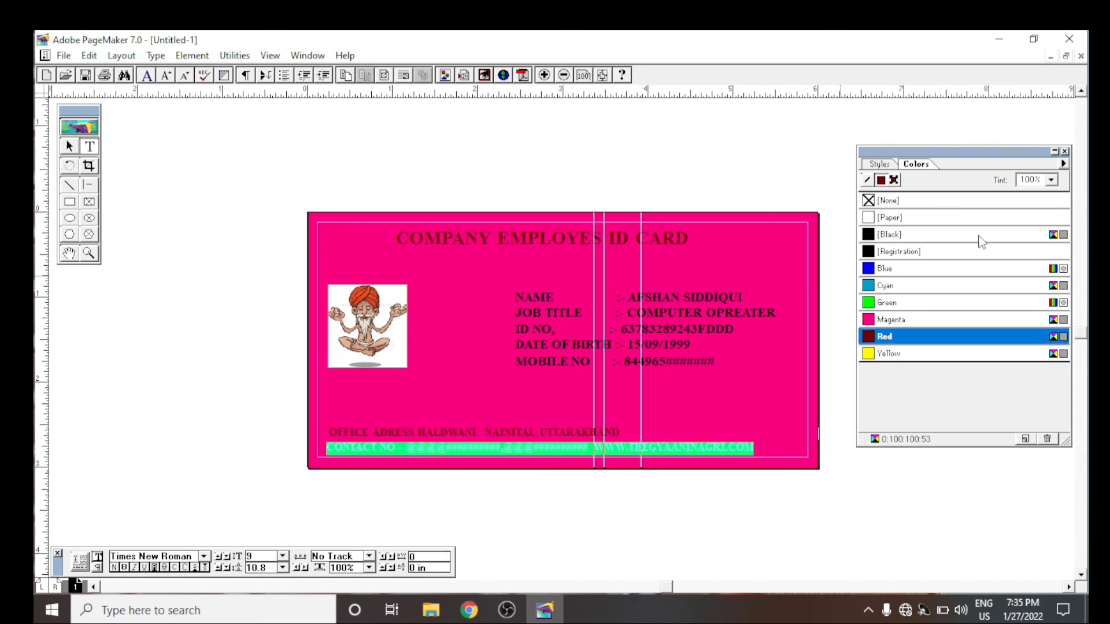
left_click(886, 234)
- Set the text colour of the office address line and the contact and website line to Paper
triple_click(586, 434)
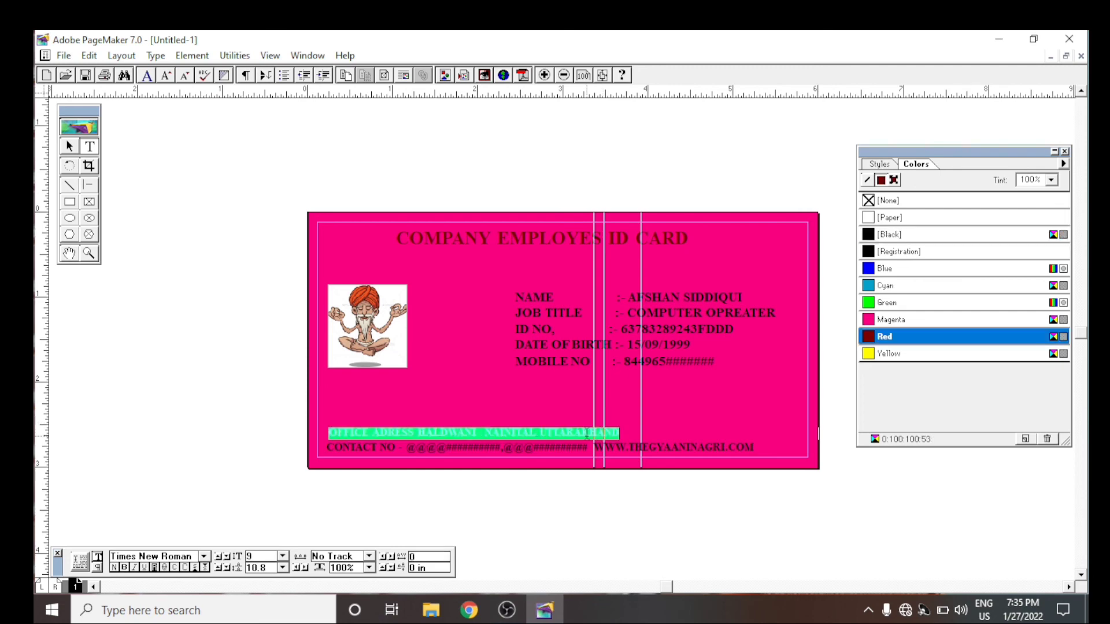
left_click(896, 218)
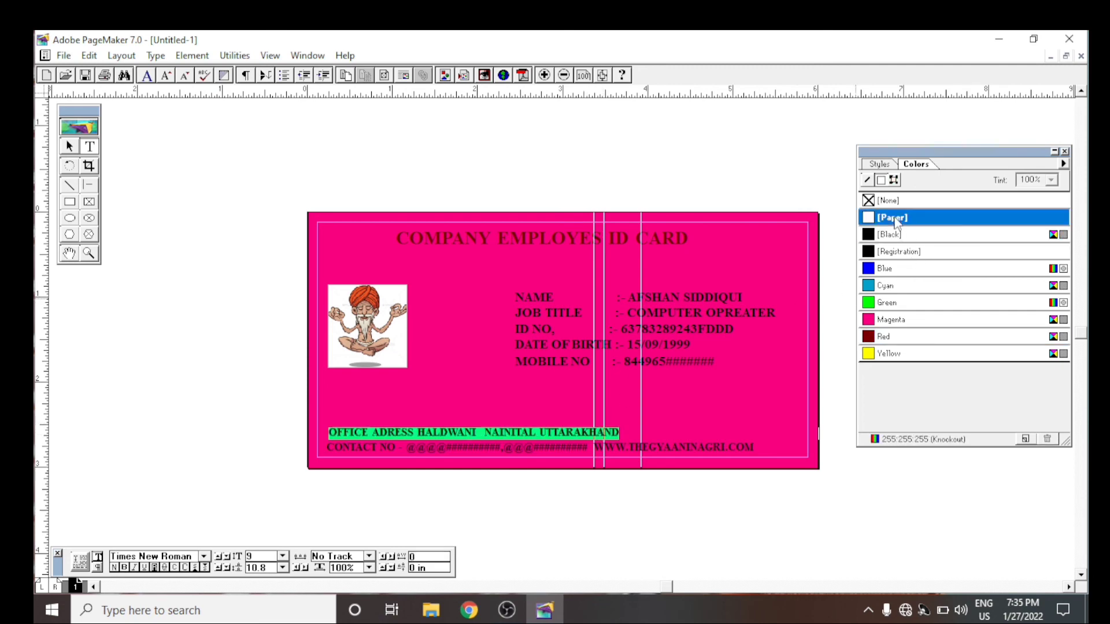
triple_click(671, 448)
left_click(886, 217)
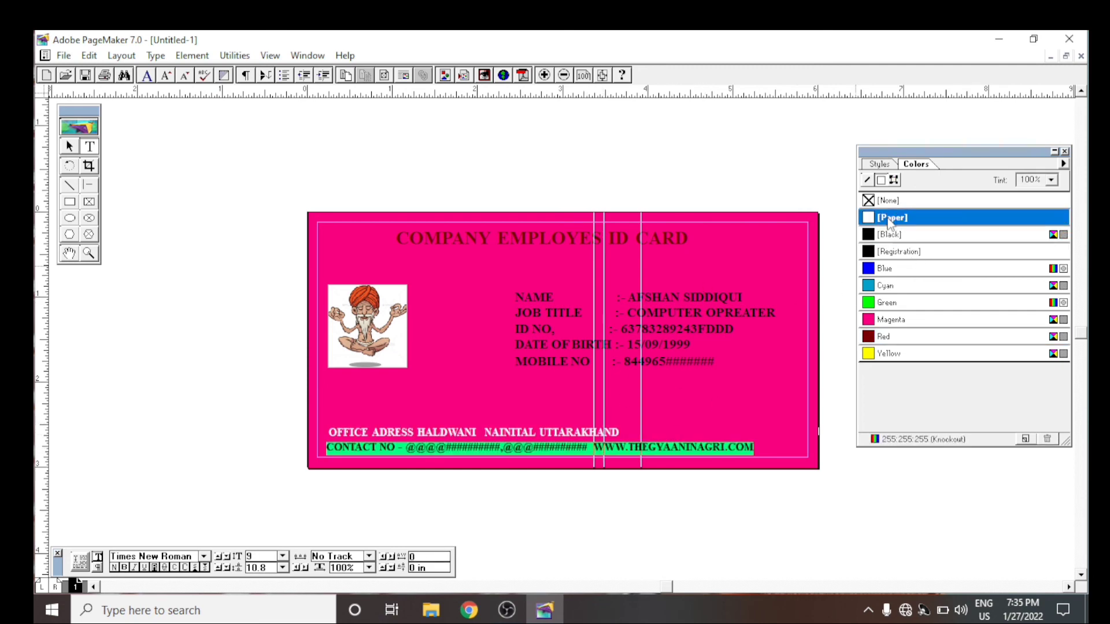
- Set the text colour of all five holder detail lines, from name to mobile number, to Paper
left_click(735, 385)
left_click_drag(714, 363, 514, 296)
left_click(890, 217)
left_click(710, 169)
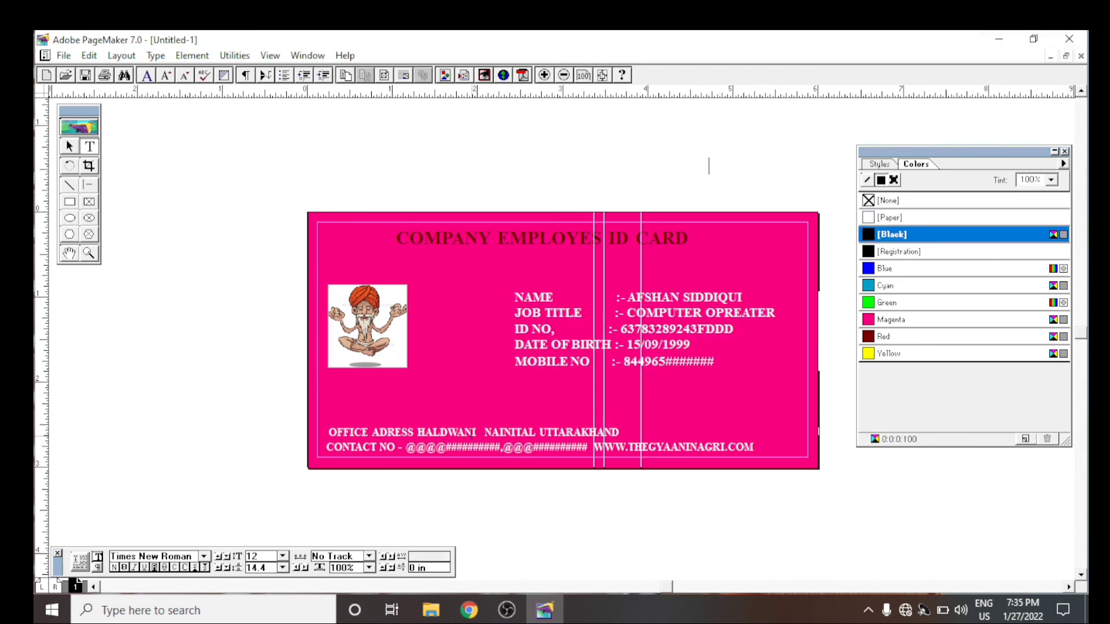
- Magnify the view around the whole card and close the Colors palette covering it
left_click(69, 147)
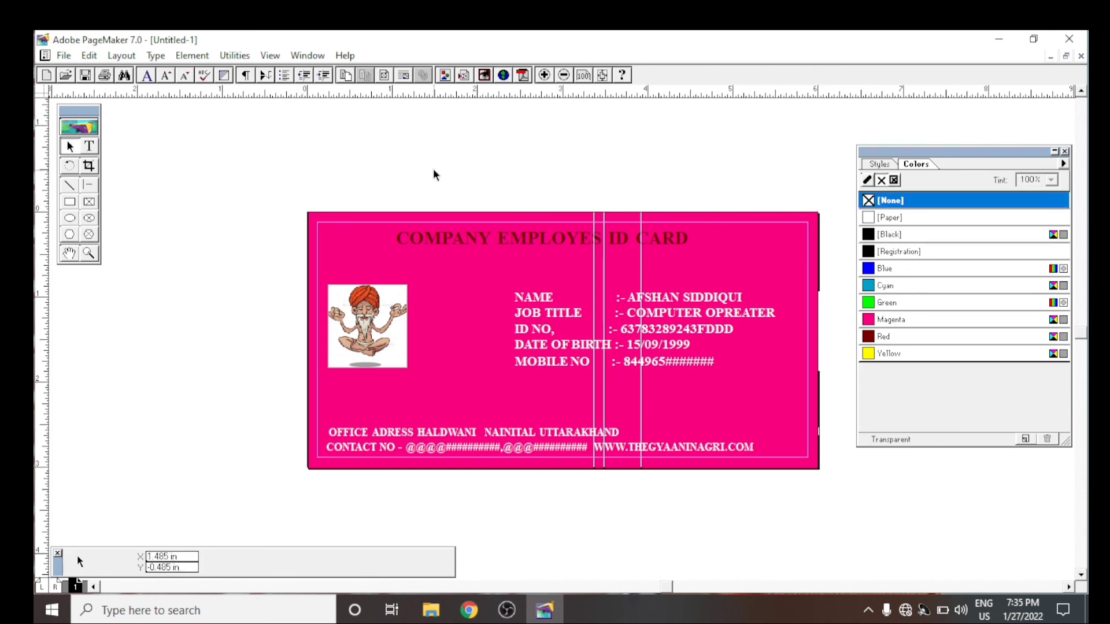
left_click(89, 253)
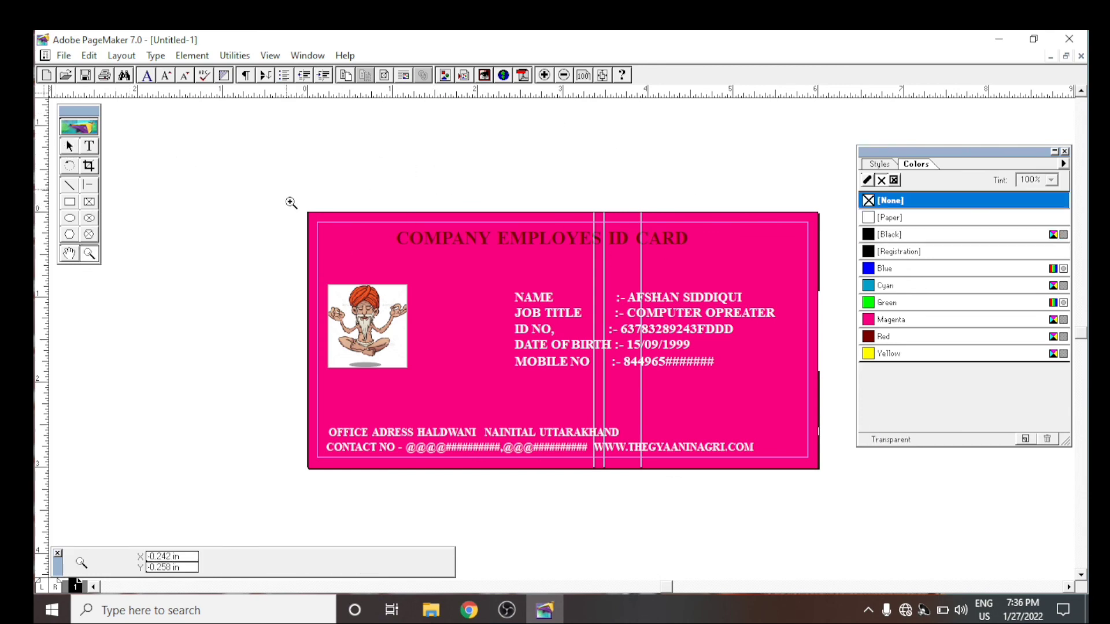
left_click_drag(287, 189, 824, 491)
left_click_drag(833, 478, 826, 477)
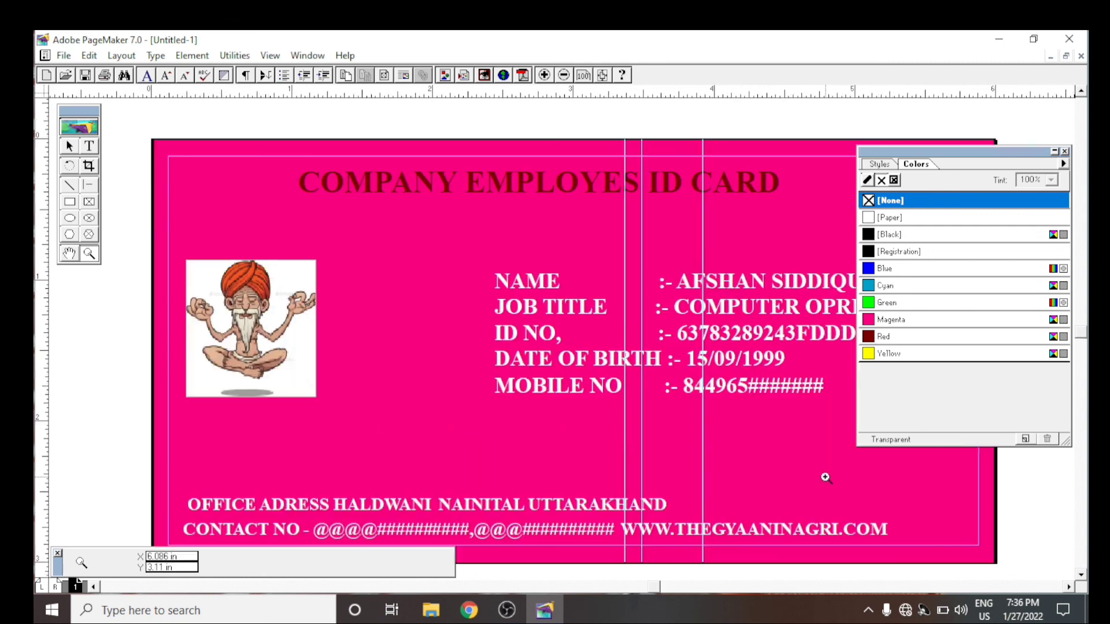
left_click(70, 146)
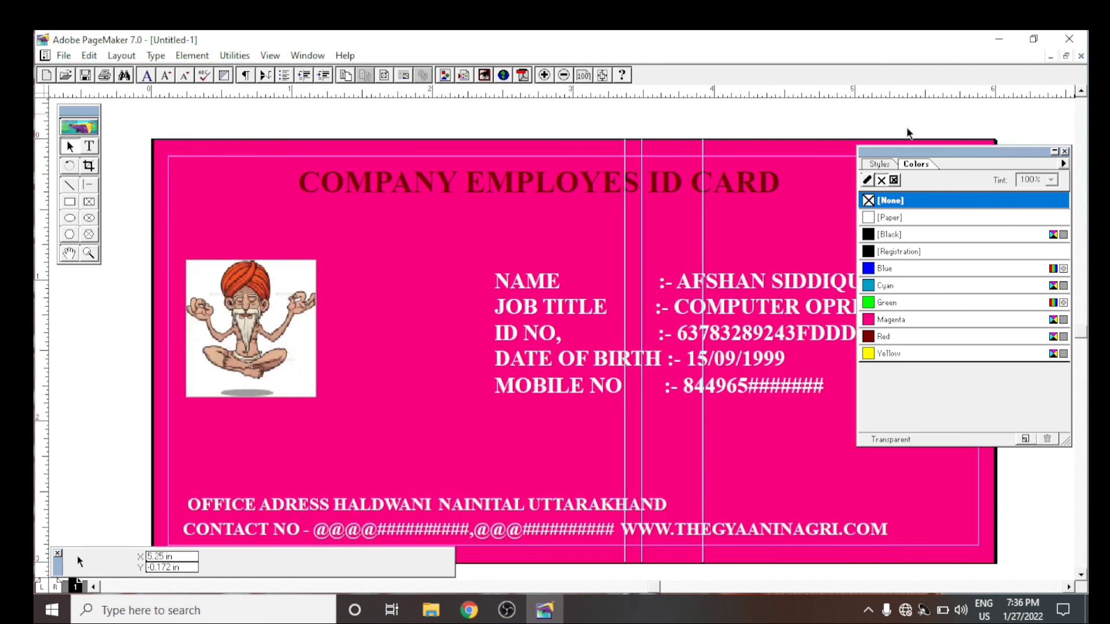
left_click(1065, 151)
- Reset the view to Actual Size, magnify it around the whole card again, and close the Control palette
right_click(1057, 157)
right_click(1038, 136)
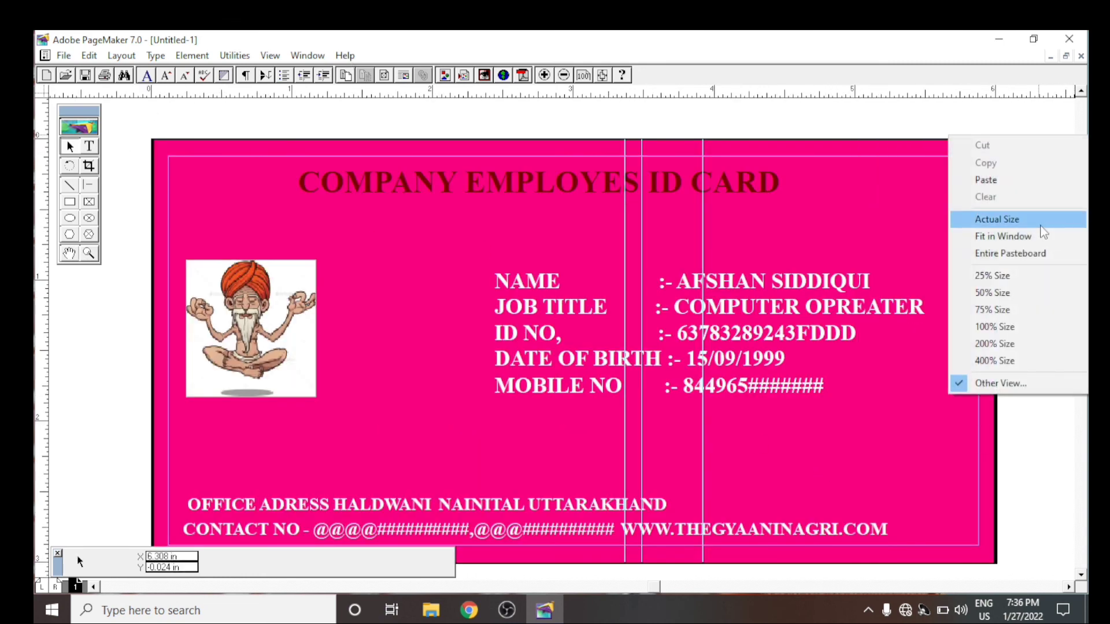
left_click(1039, 224)
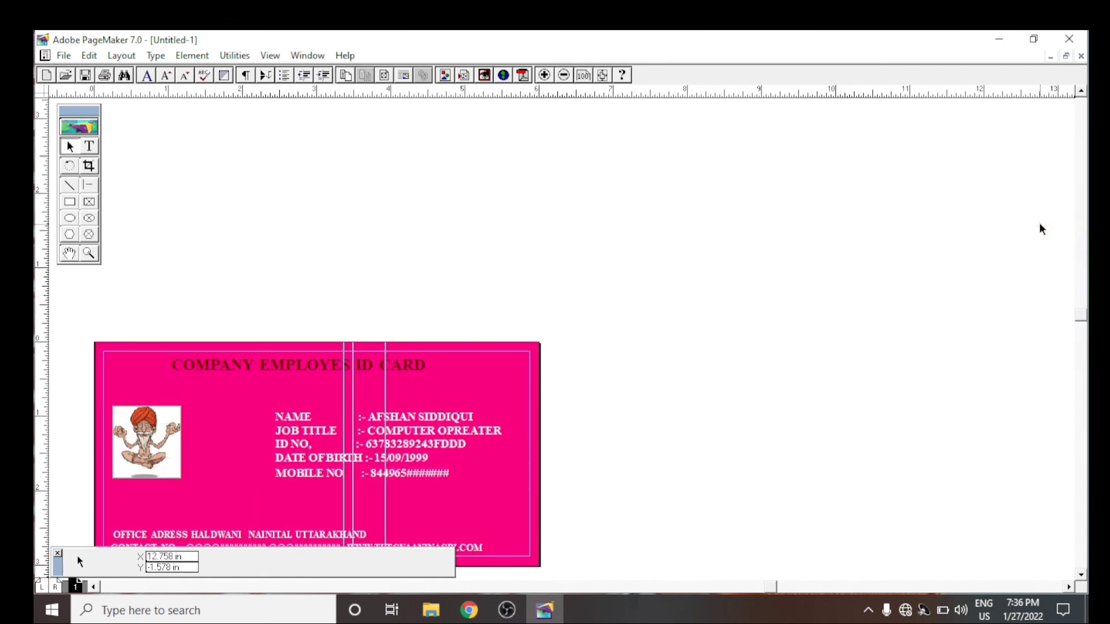
left_click(90, 252)
left_click_drag(87, 336, 542, 159)
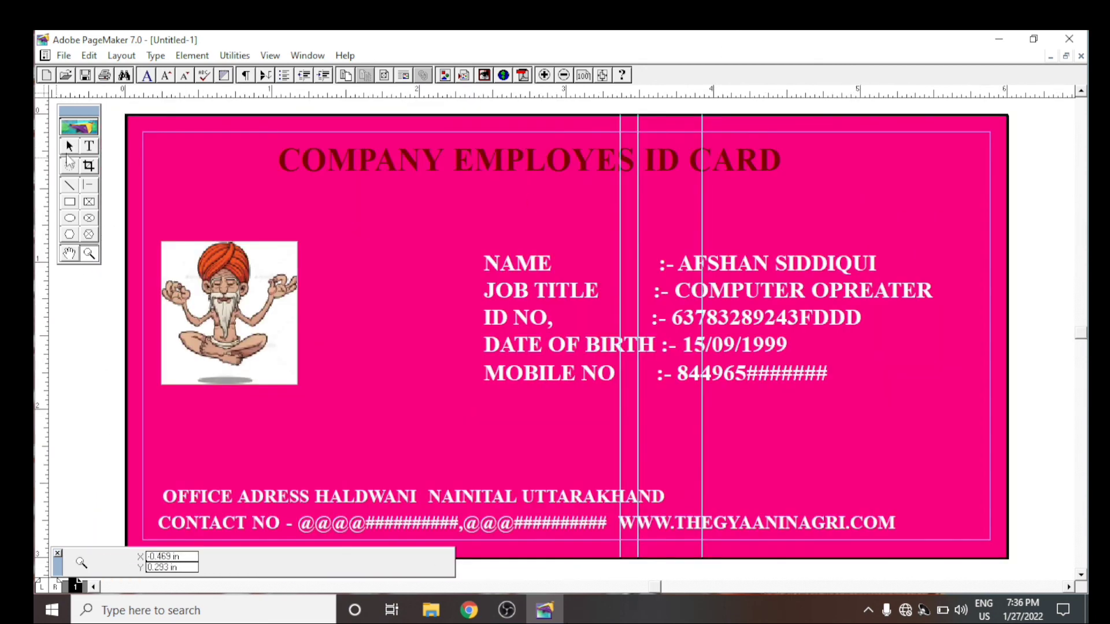
left_click(69, 146)
left_click(58, 554)
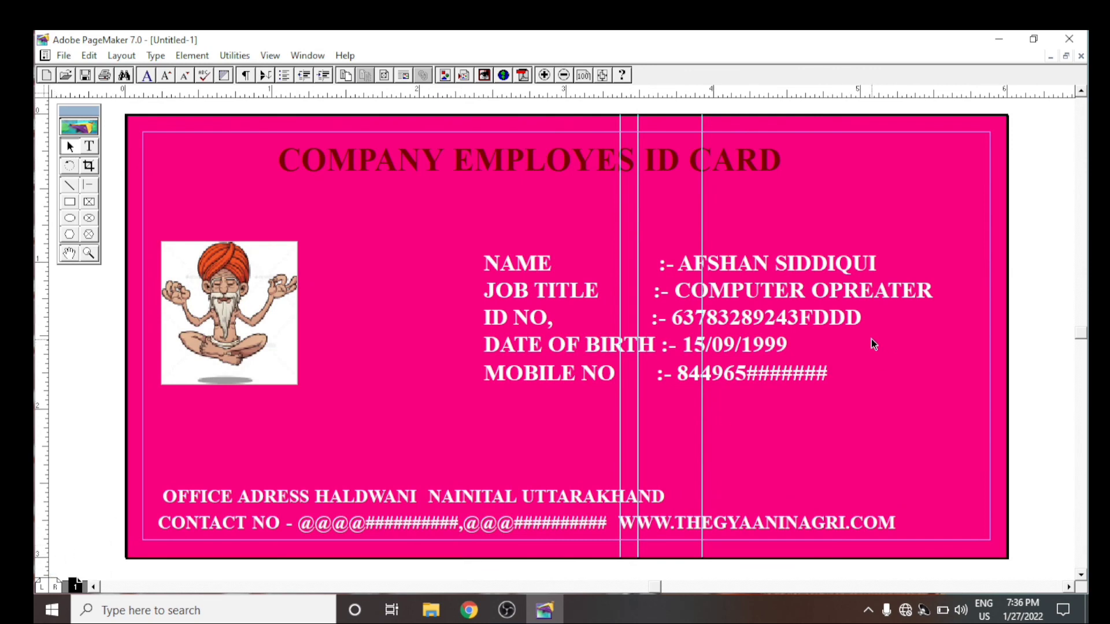